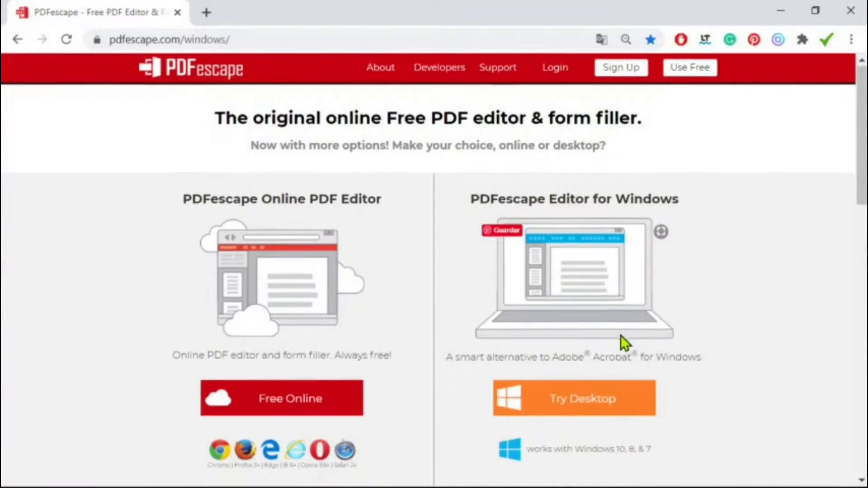
Start the free online PDF editor and upload the Student Application Form PDF.
scroll(620, 340, "down", 5)
scroll(628, 343, "down", 4)
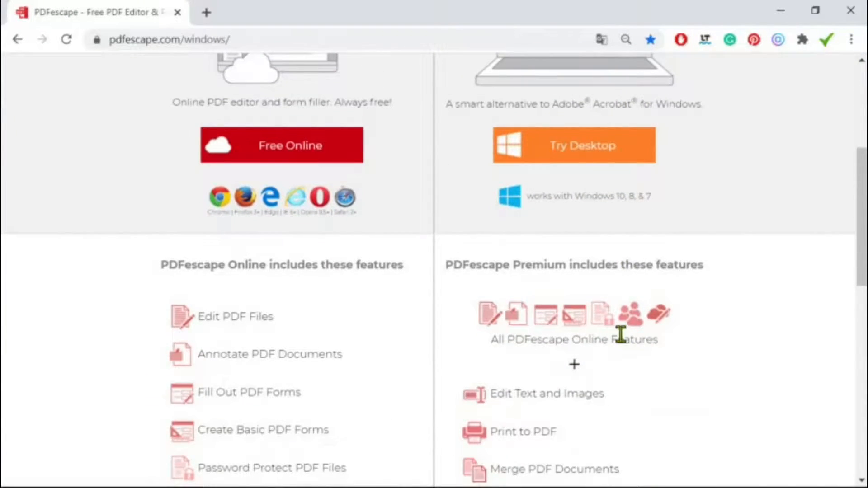
scroll(623, 342, "down", 2)
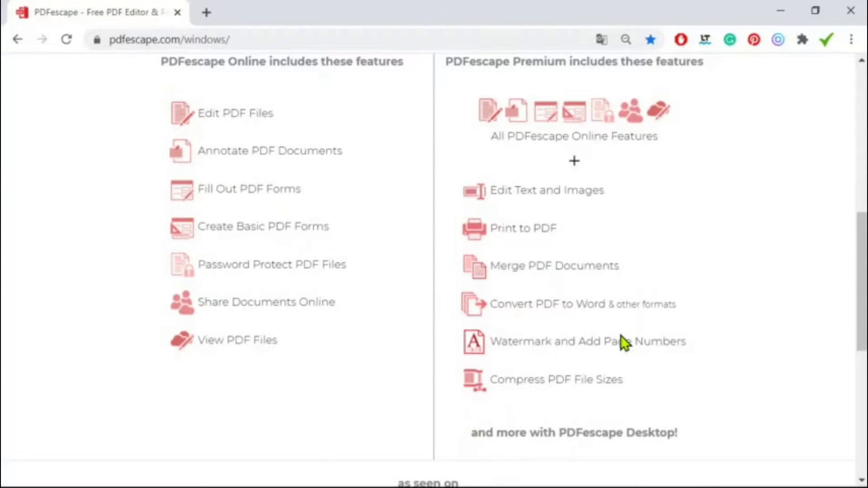
scroll(623, 344, "down", 3)
scroll(624, 343, "down", 2)
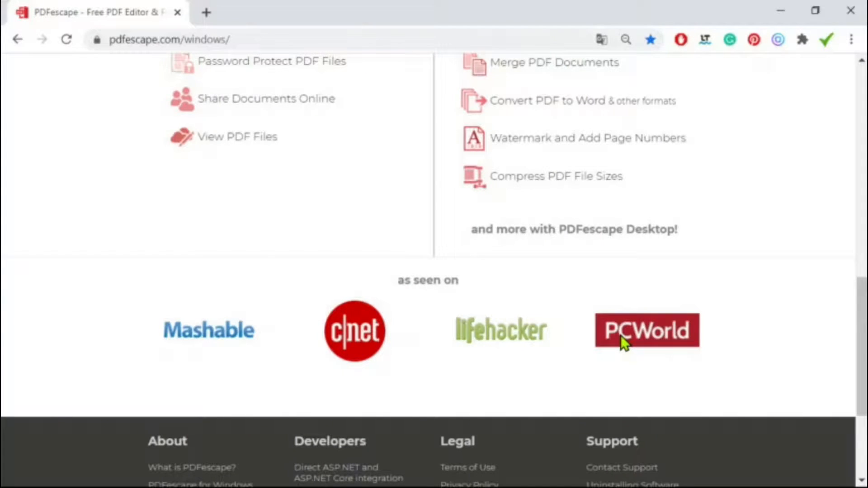
scroll(624, 344, "up", 12)
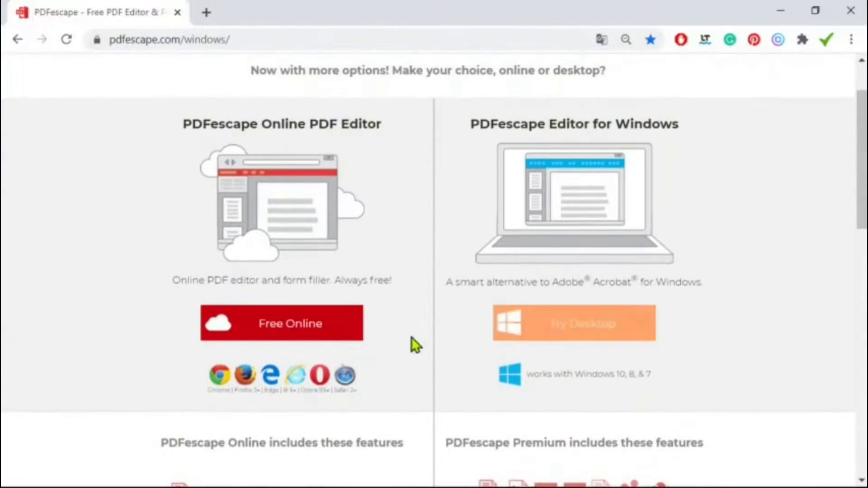
left_click(288, 329)
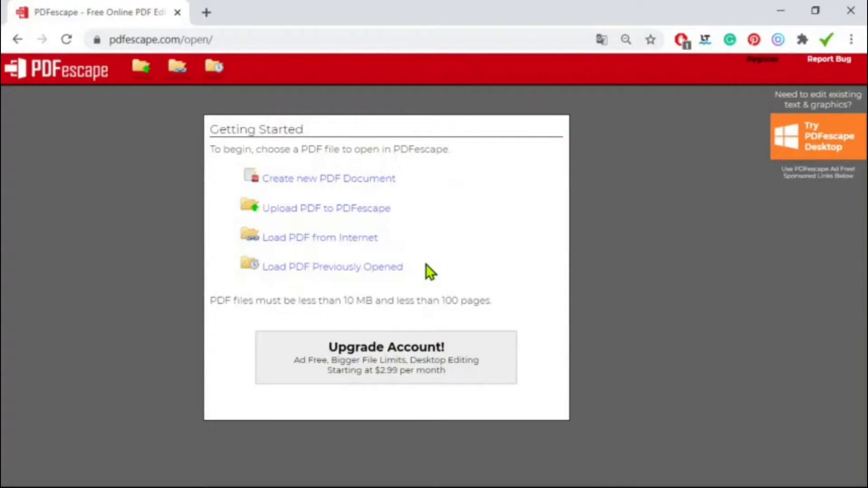
left_click(331, 213)
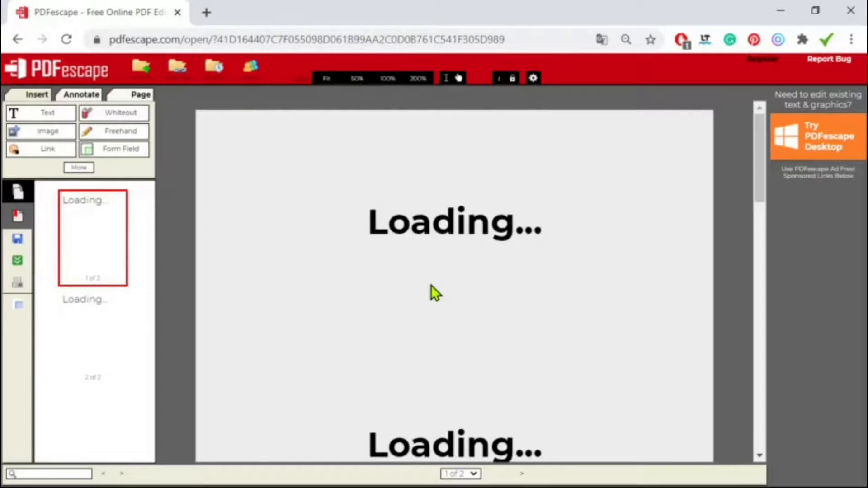
Look through the application form's sections and view both pages of the document.
scroll(434, 230, "down", 2)
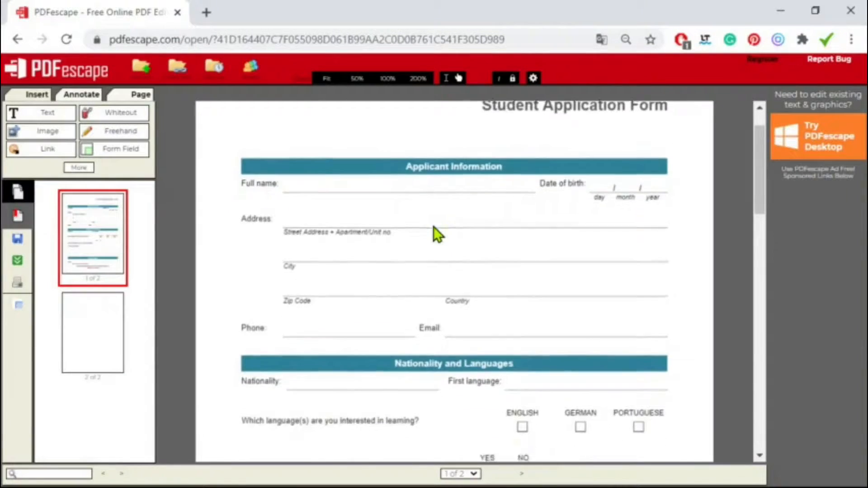
scroll(433, 227, "down", 3)
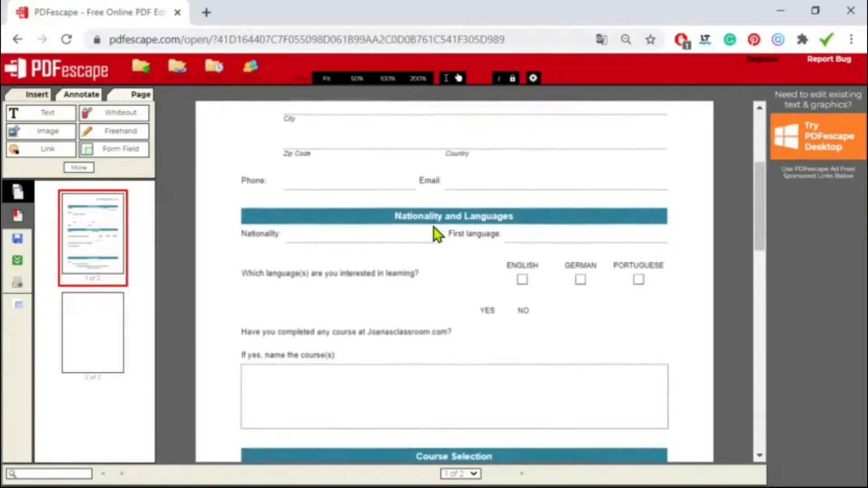
scroll(436, 233, "down", 2)
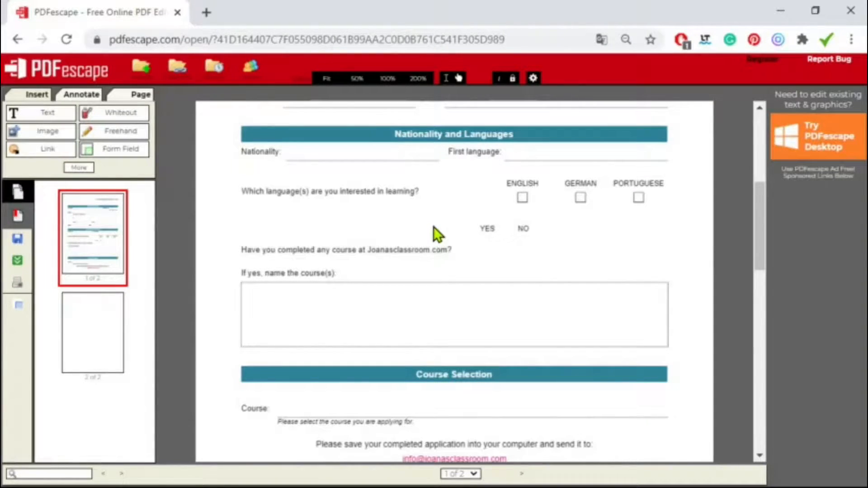
scroll(437, 234, "up", 5)
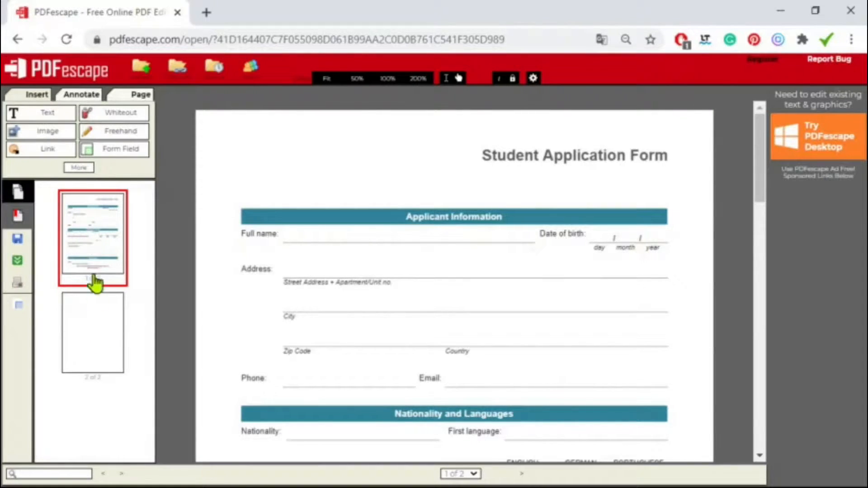
left_click(93, 333)
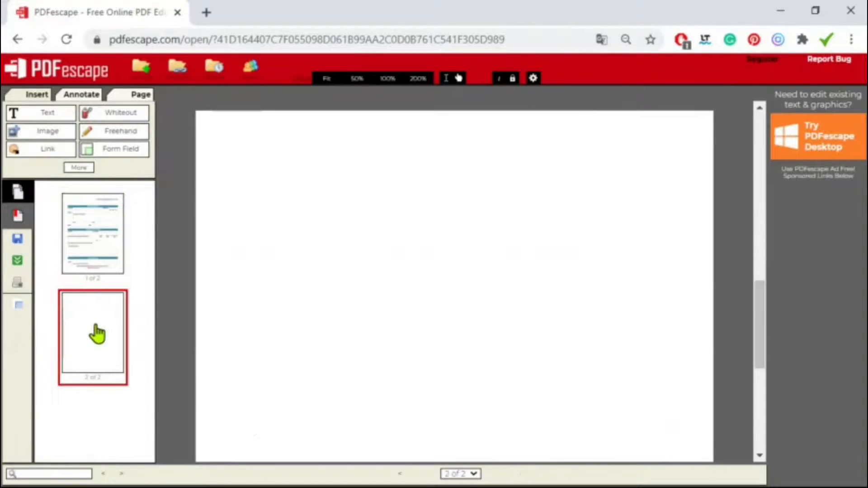
left_click(98, 245)
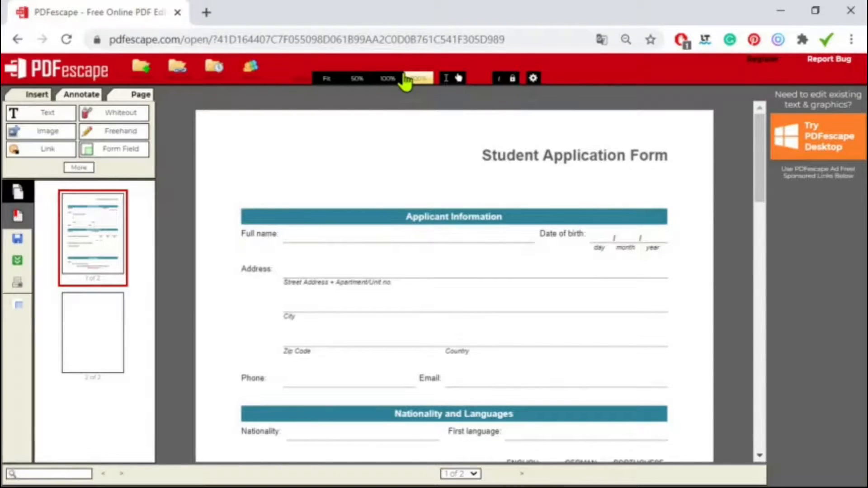
View the form page at the Fit, 50%, 100% and 200% zoom levels.
left_click(327, 80)
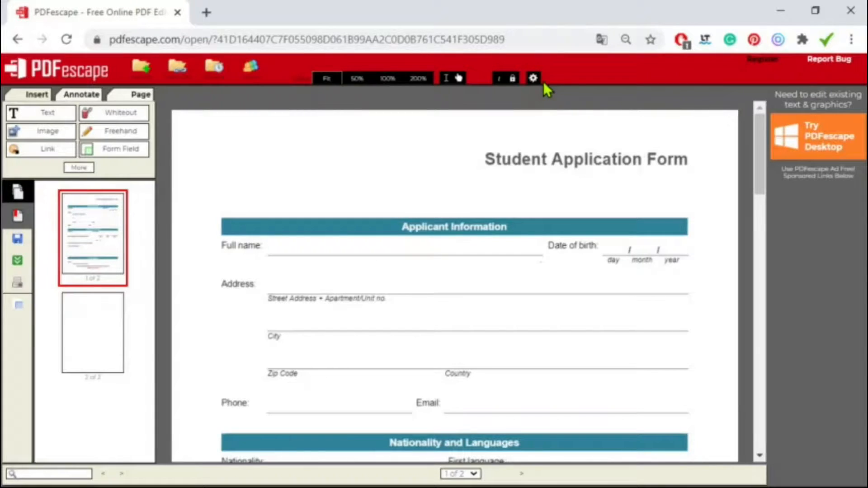
left_click(356, 80)
left_click(388, 80)
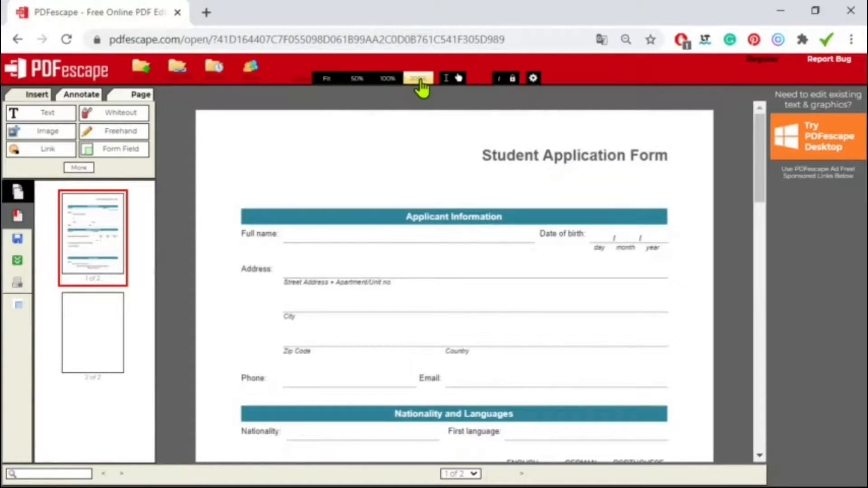
left_click(418, 80)
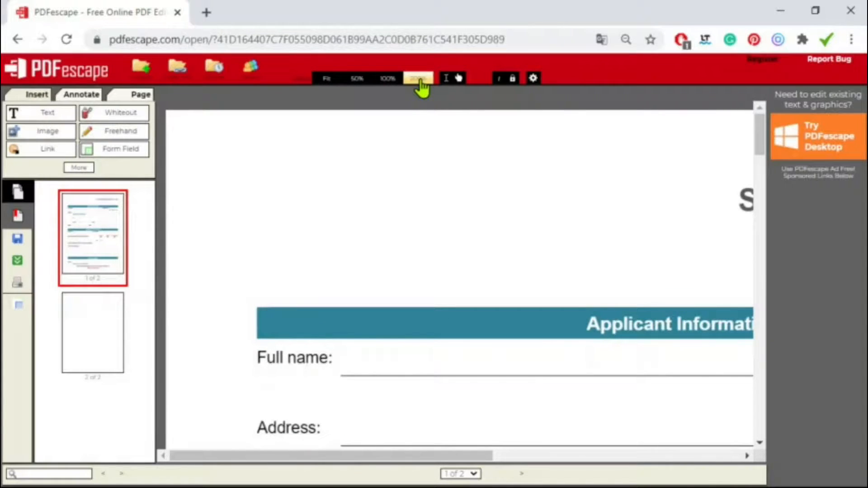
Try out text selection mode on the document and disable it again.
left_click(457, 81)
left_click(457, 81)
left_click(446, 80)
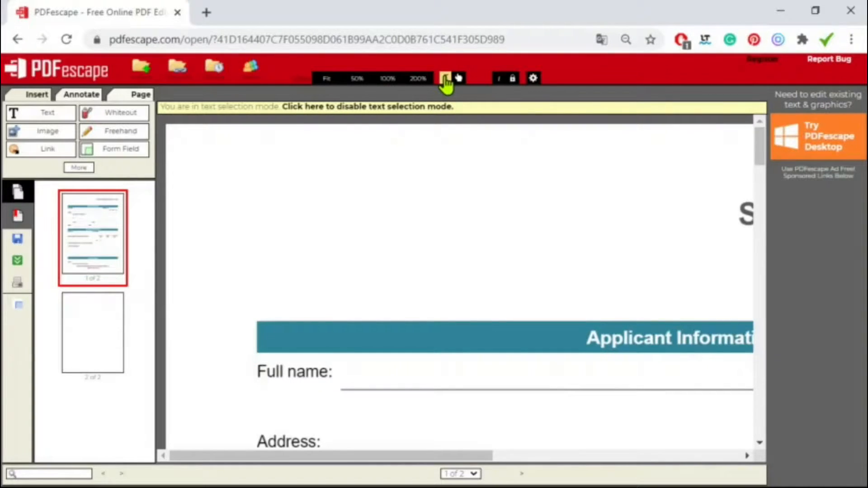
left_click(384, 108)
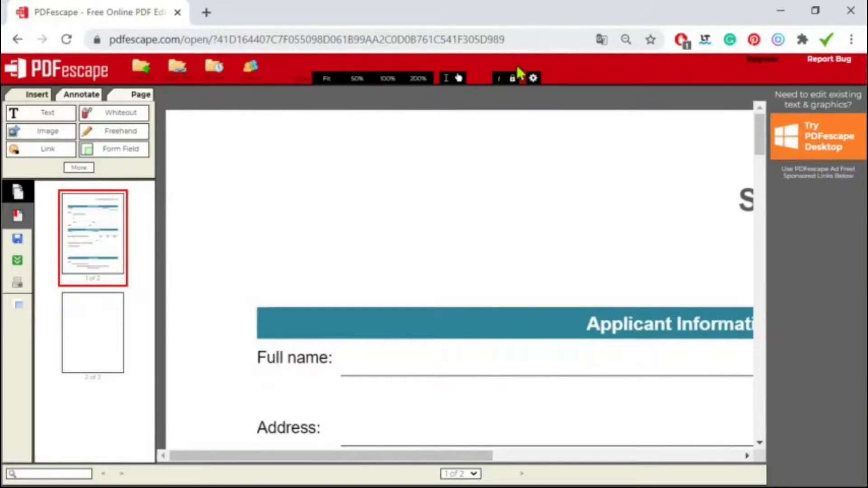
Delete the title text in the document information and apply the dialog.
left_click(499, 81)
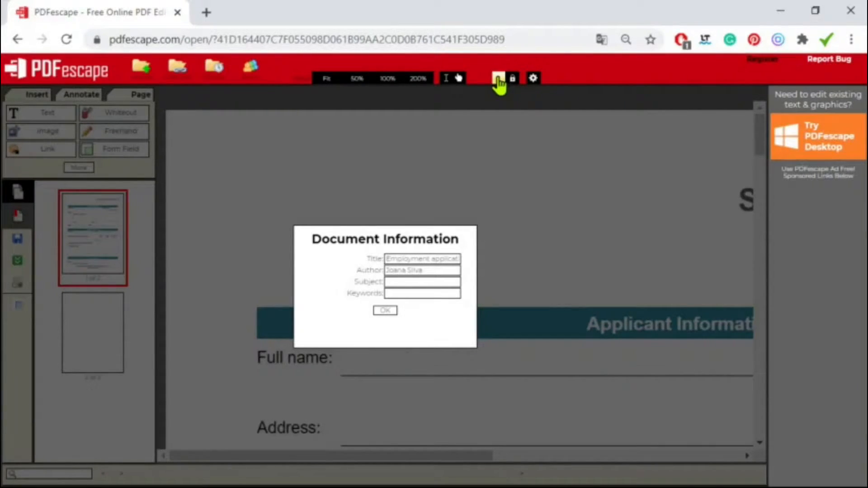
double_click(423, 261)
key("BackSpace")
double_click(414, 270)
left_click(385, 311)
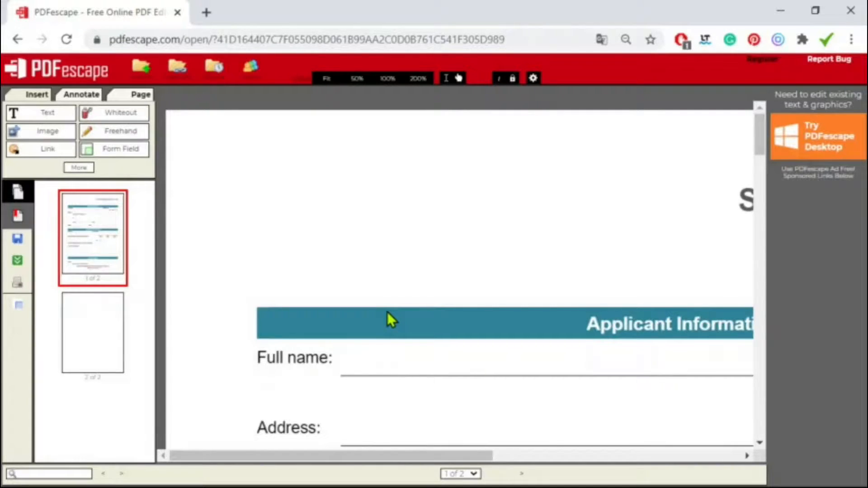
Enable encryption in the document security settings and enter and confirm a document password.
left_click(513, 80)
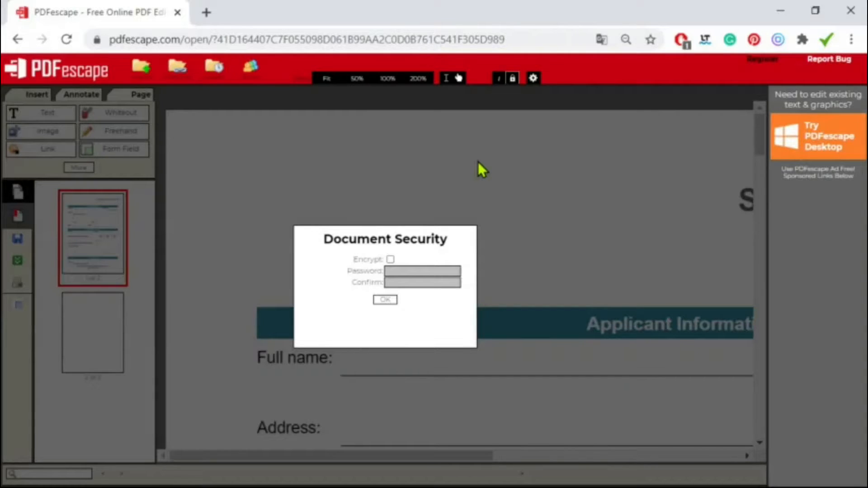
left_click(390, 260)
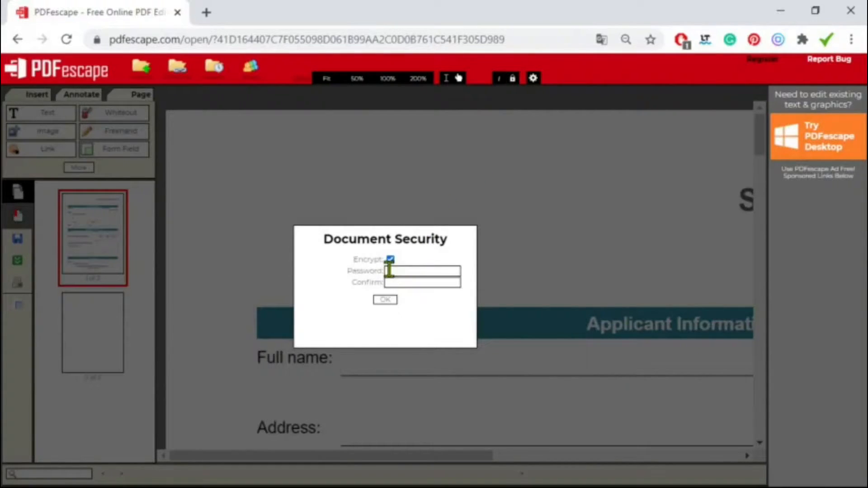
left_click(385, 276)
type("••")
left_click(392, 279)
type("••")
left_click(387, 301)
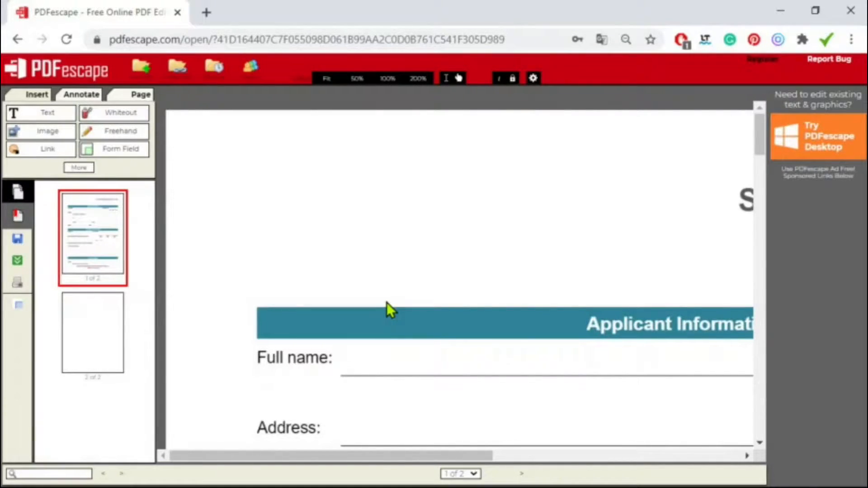
Replace the document's encryption password with a new one, entering and confirming it in the security settings.
left_click(512, 79)
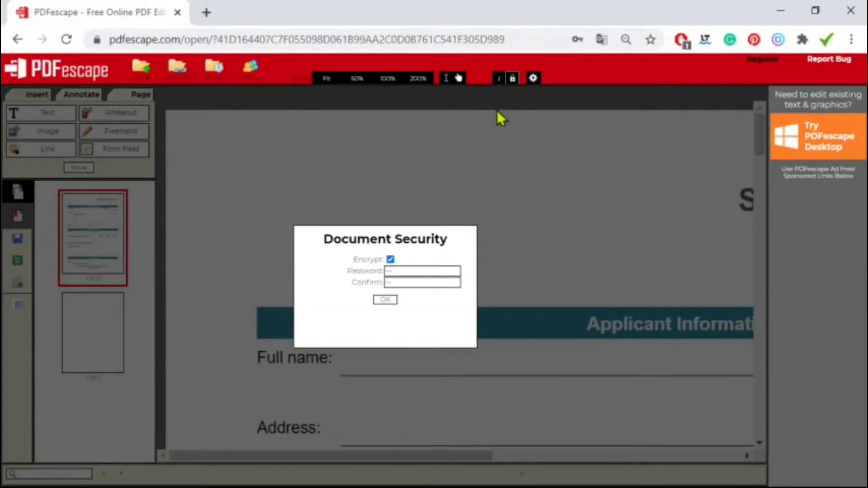
left_click(395, 270)
type("•••")
left_click_drag(401, 285, 357, 275)
type("•••")
left_click(389, 300)
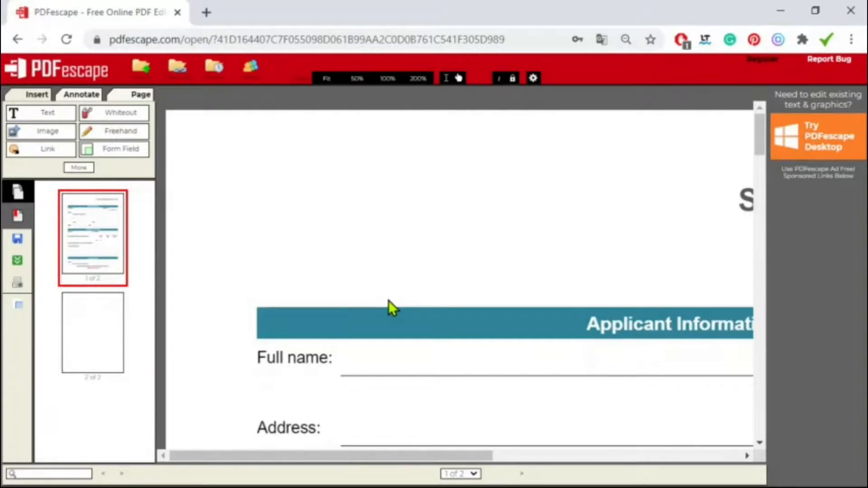
Remove the document's password and turn off encryption in the security settings.
left_click(512, 79)
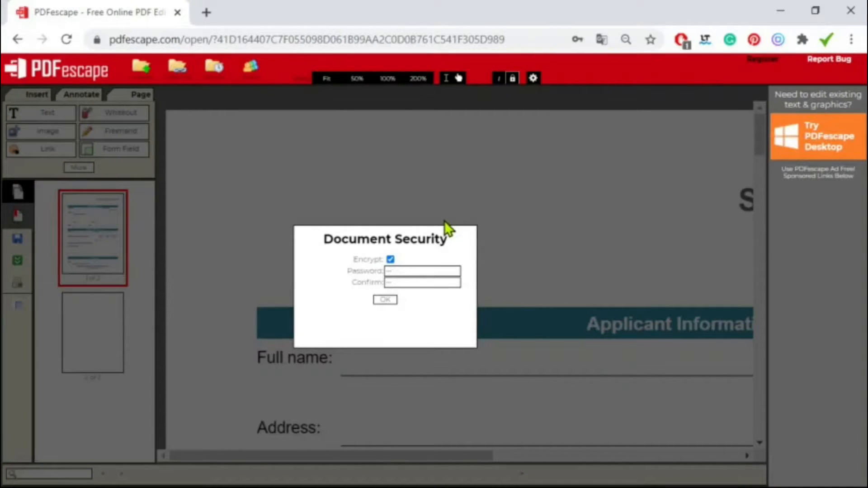
left_click(388, 282)
left_click(405, 270)
key("BackSpace")
key("BackSpace")
left_click(391, 259)
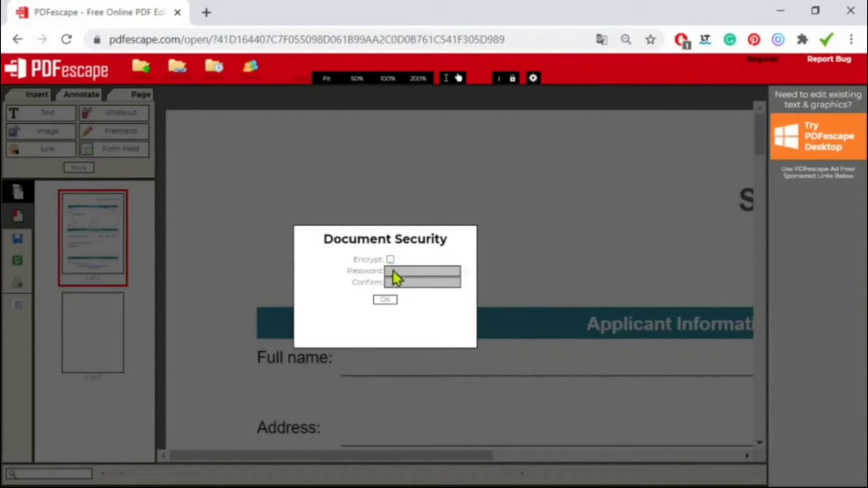
left_click(385, 299)
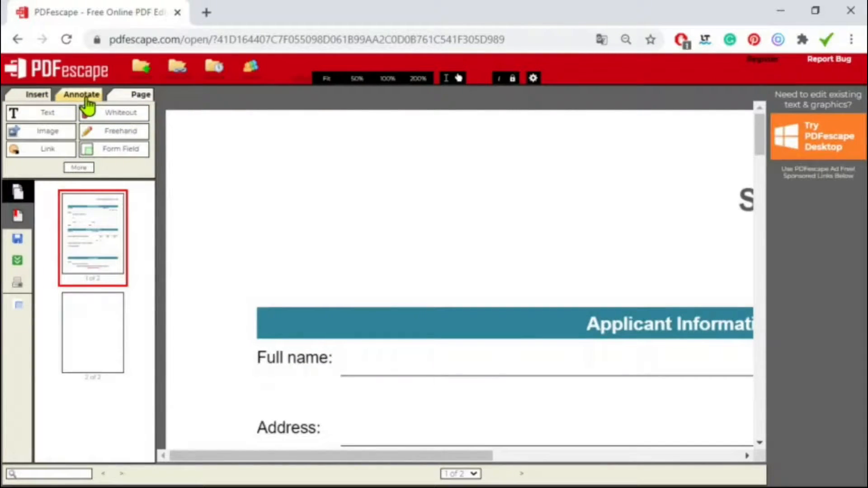
Move the application form page to position 2, after the blank page.
left_click(140, 97)
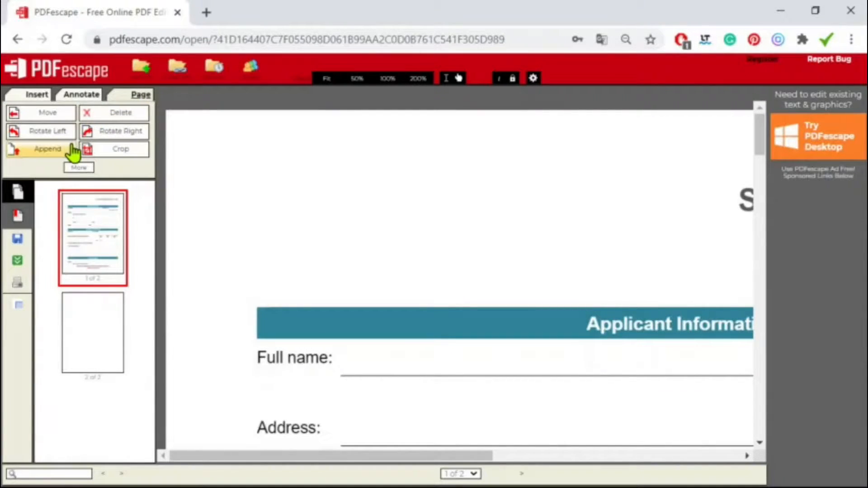
left_click(48, 115)
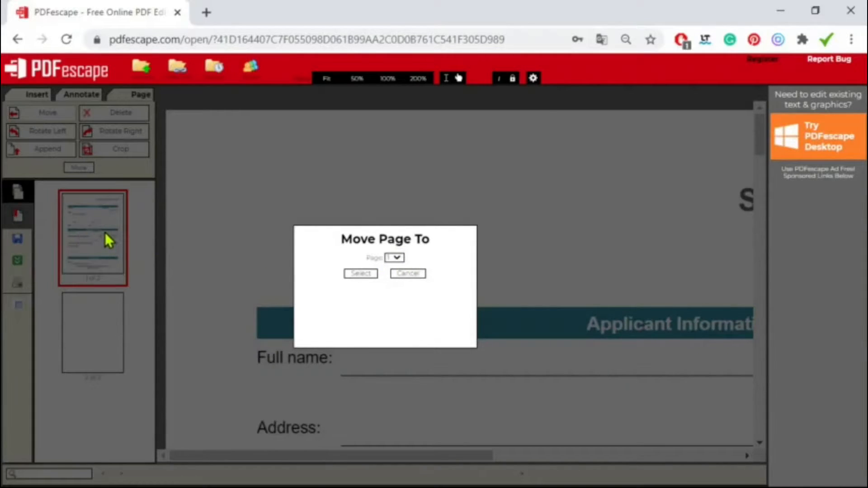
left_click(359, 275)
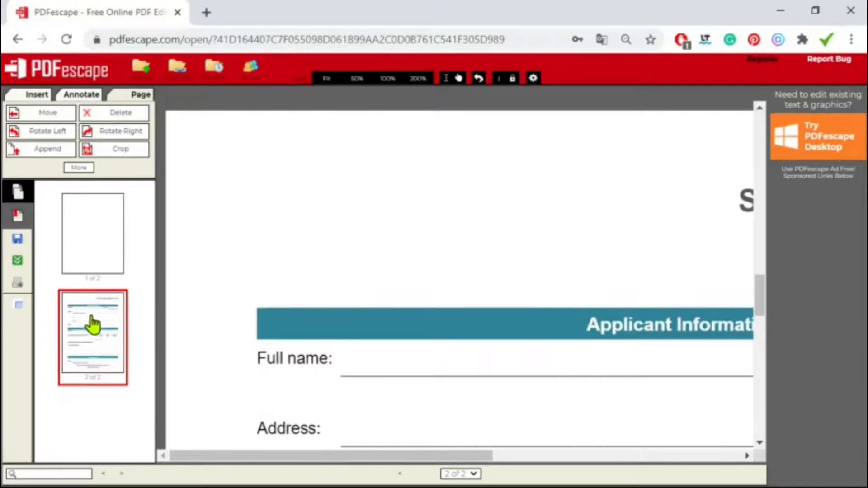
Move the blank first page to position 2 so that it follows the application form.
left_click(94, 230)
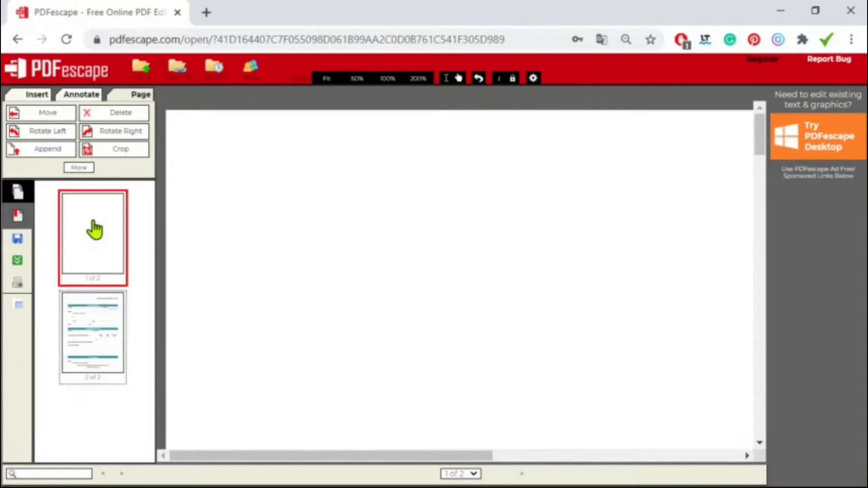
left_click(60, 117)
left_click(394, 257)
left_click(395, 273)
left_click(365, 277)
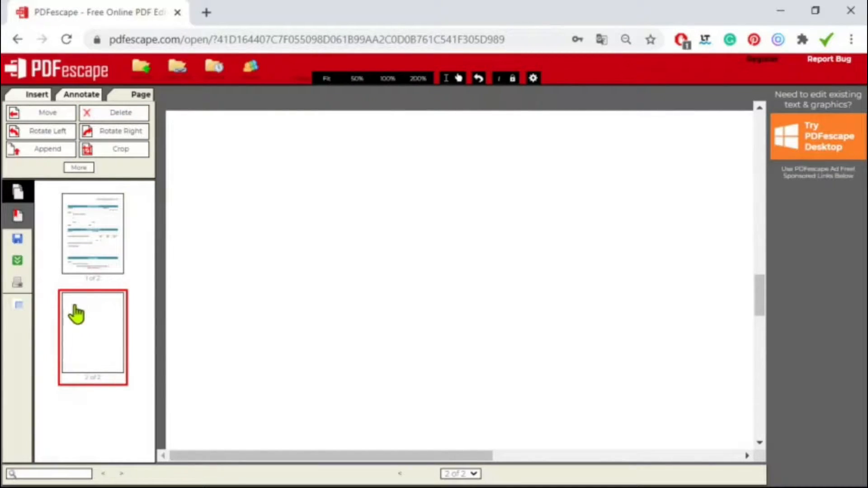
Delete the blank second page from the document and fit the form to the view.
left_click(123, 114)
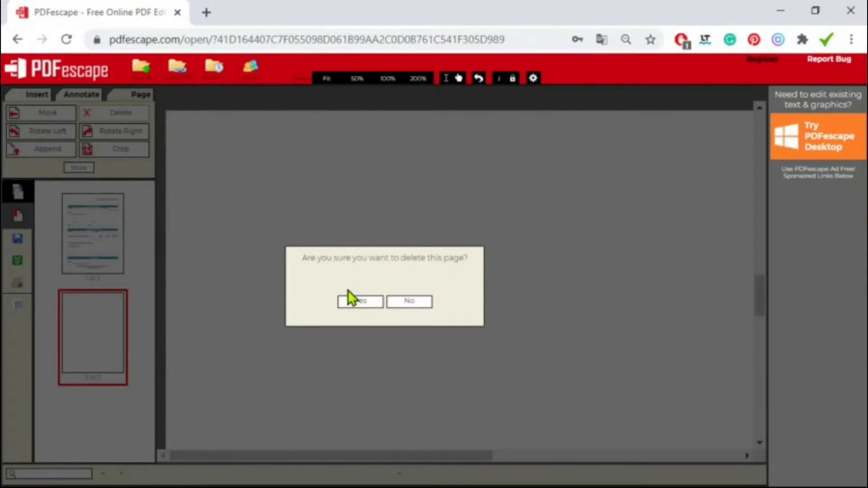
left_click(360, 302)
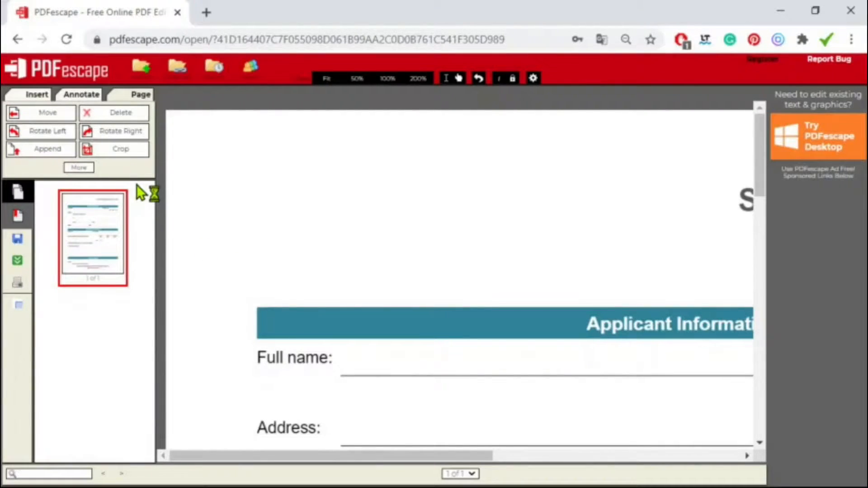
left_click(324, 84)
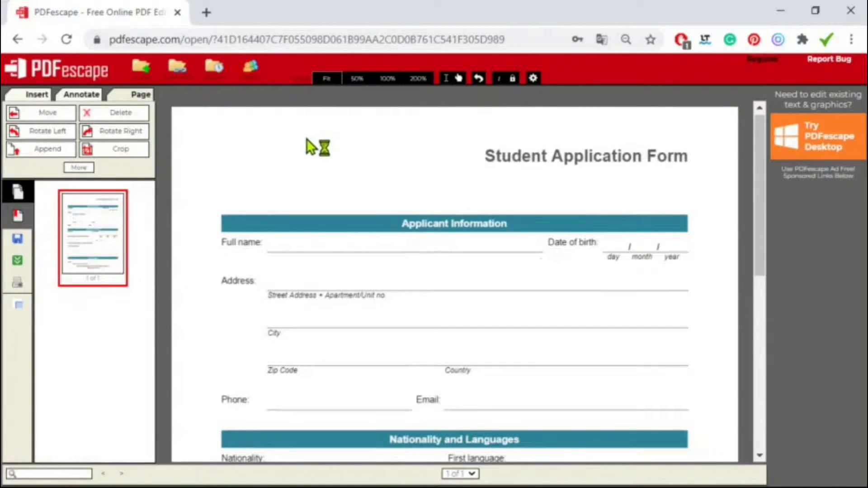
Rotate the application form page left through a full turn, one quarter turn at a time.
left_click(61, 139)
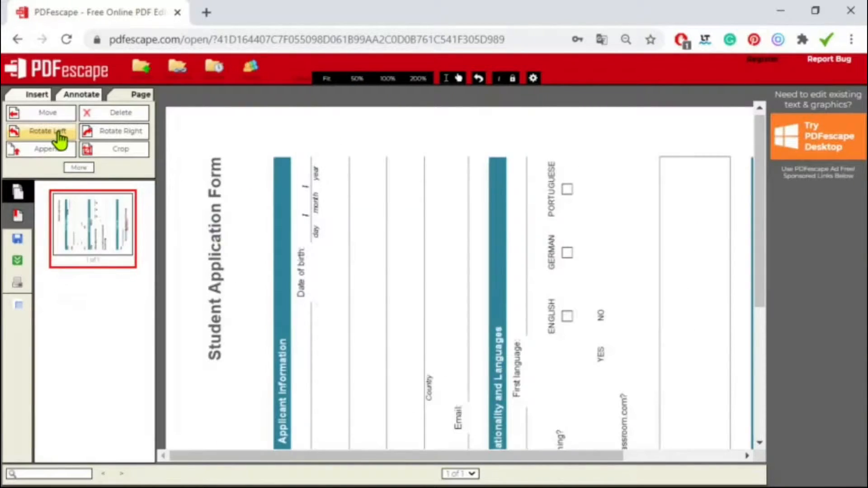
left_click(61, 139)
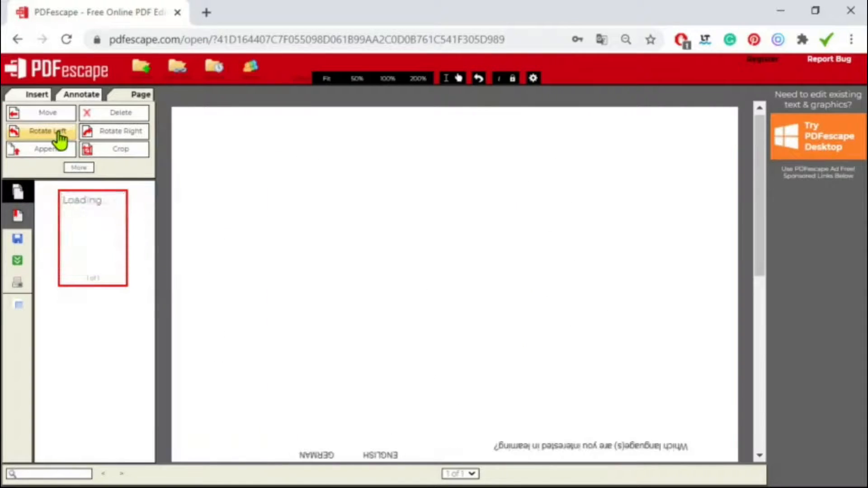
left_click(61, 139)
left_click(61, 140)
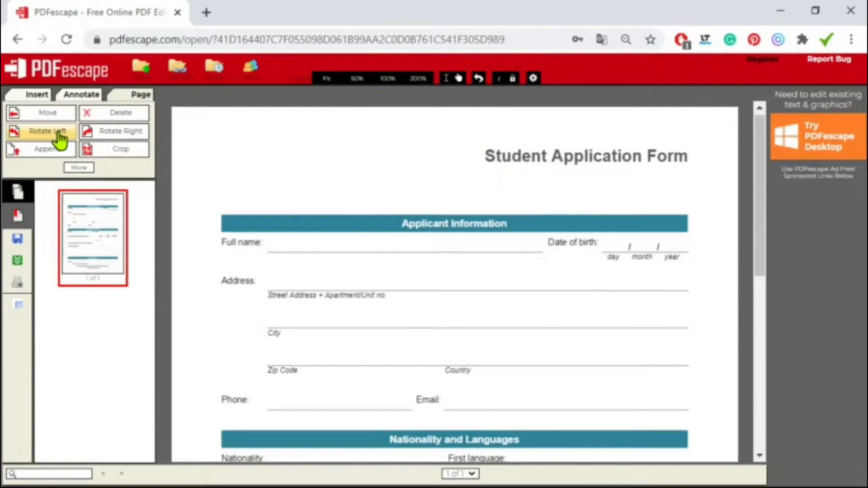
Rotate the application form page right through a full turn, one quarter turn at a time.
left_click(103, 135)
left_click(103, 136)
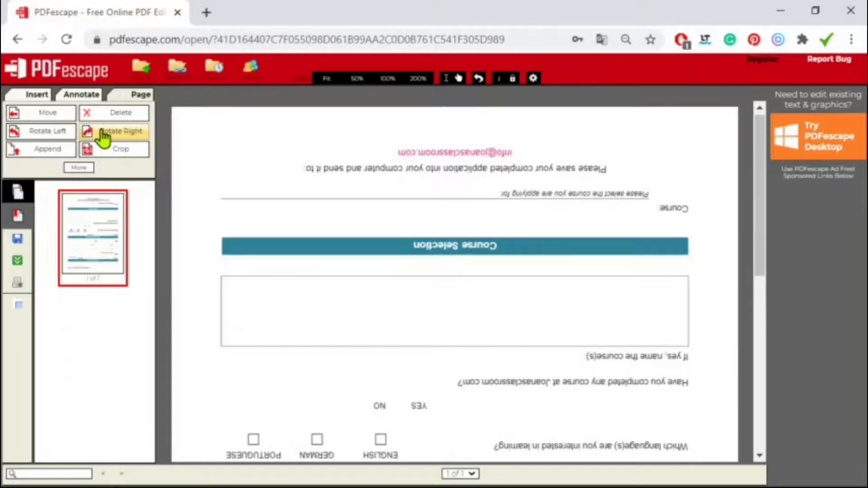
left_click(103, 135)
left_click(103, 136)
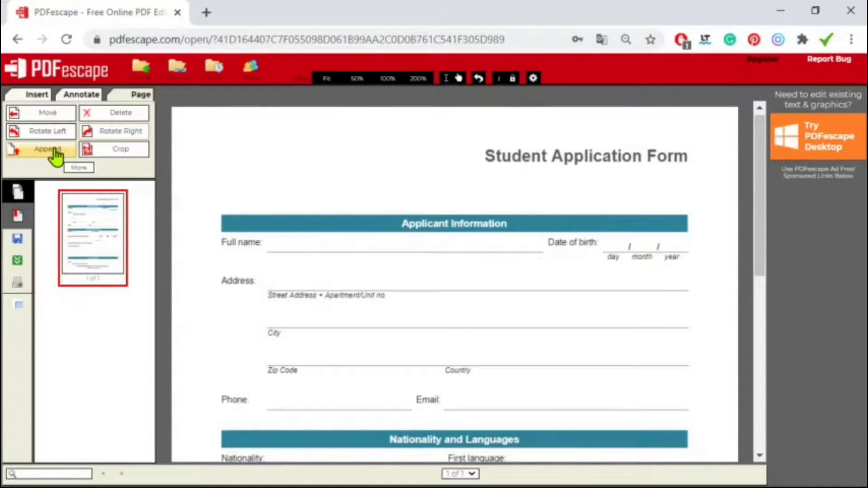
Crop the page to the Applicant Information section of the form.
left_click(114, 156)
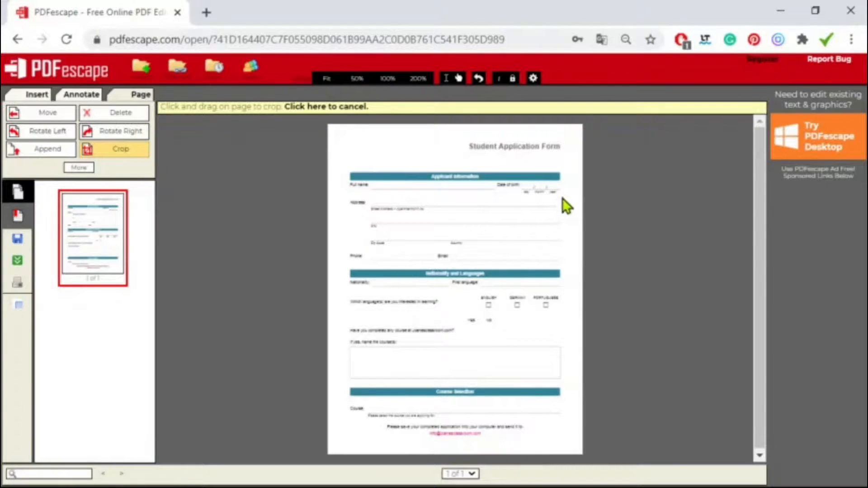
left_click_drag(343, 164, 565, 268)
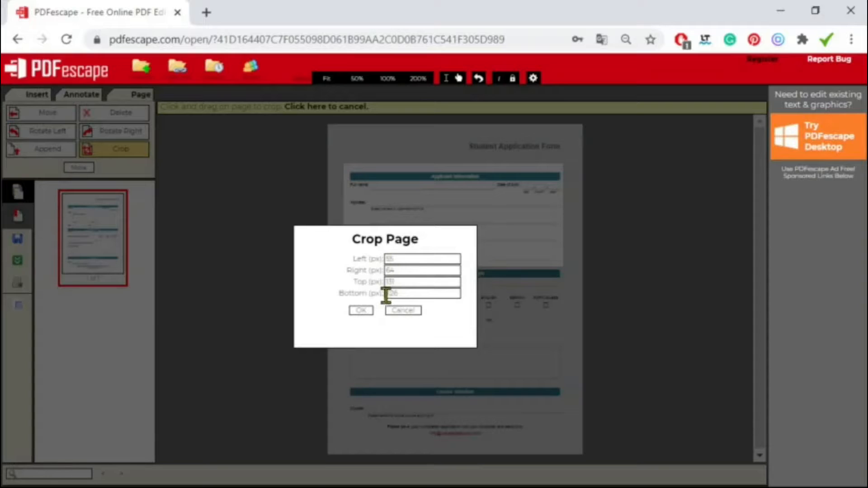
left_click(367, 312)
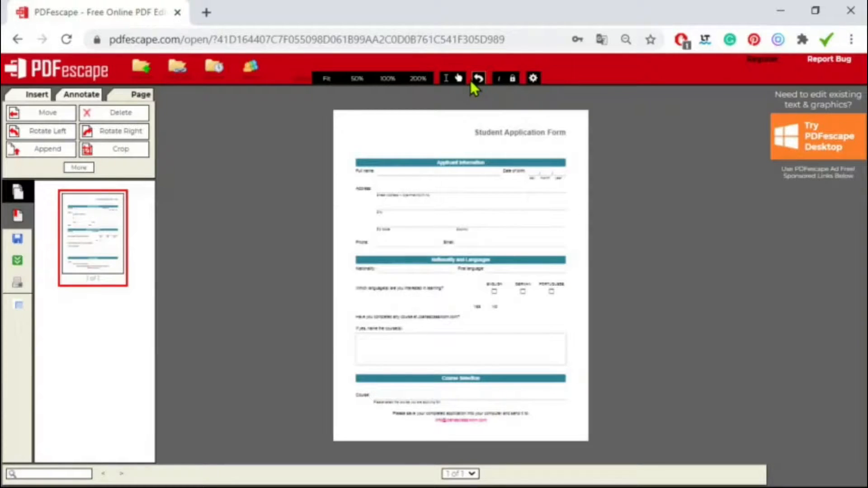
Try deskewing the application form page and undo the deskew.
left_click(79, 170)
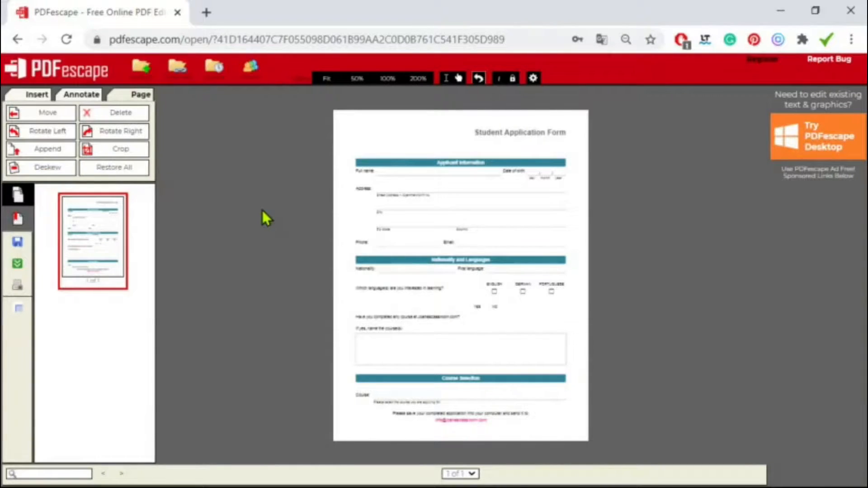
left_click(56, 171)
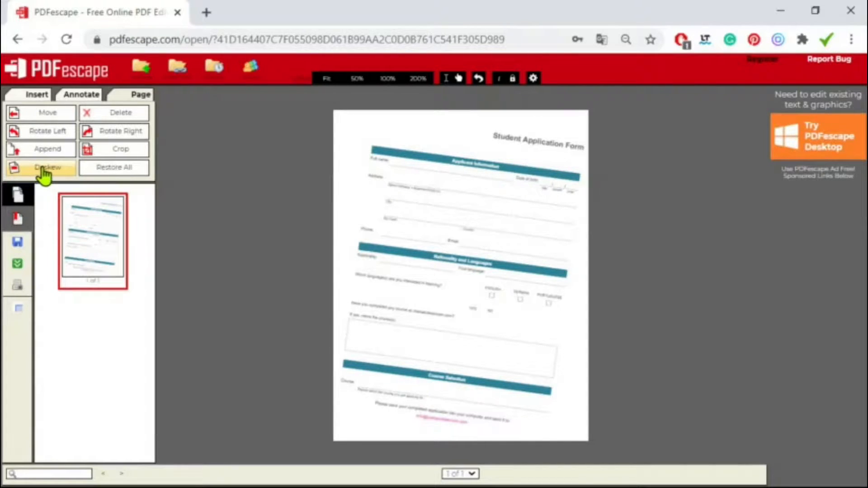
left_click(478, 79)
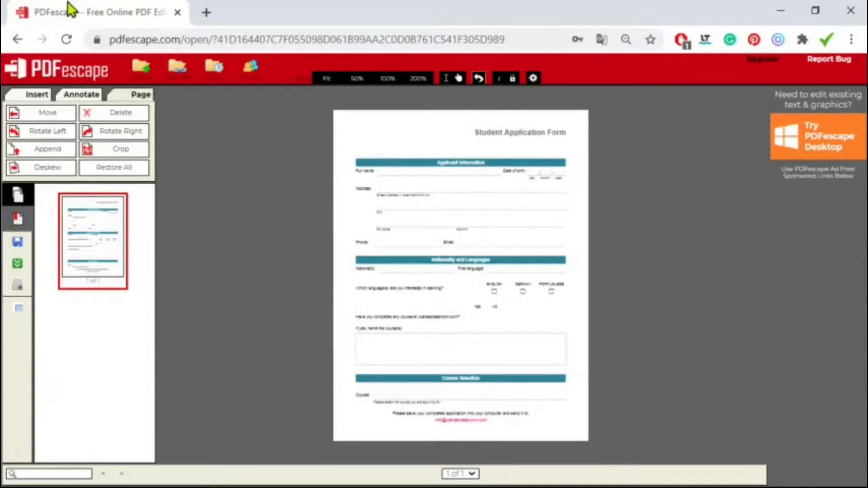
Examine the full sets of annotation and insert tools and the form field types on offer.
left_click(75, 95)
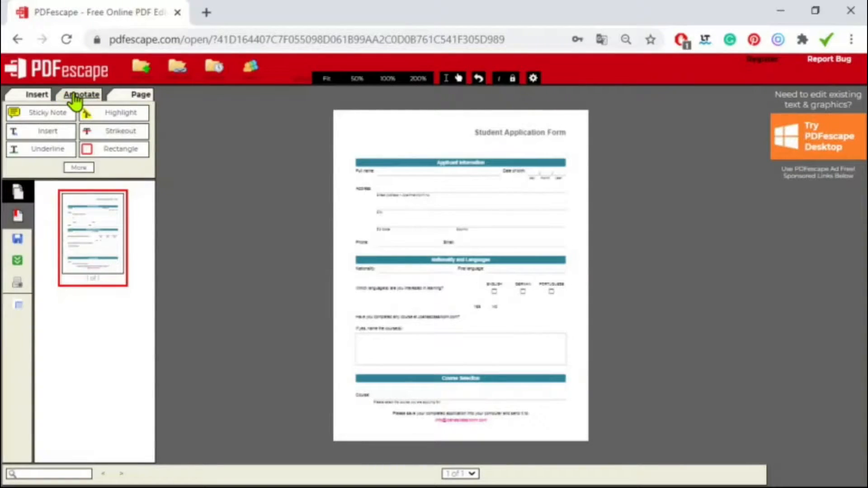
left_click(84, 167)
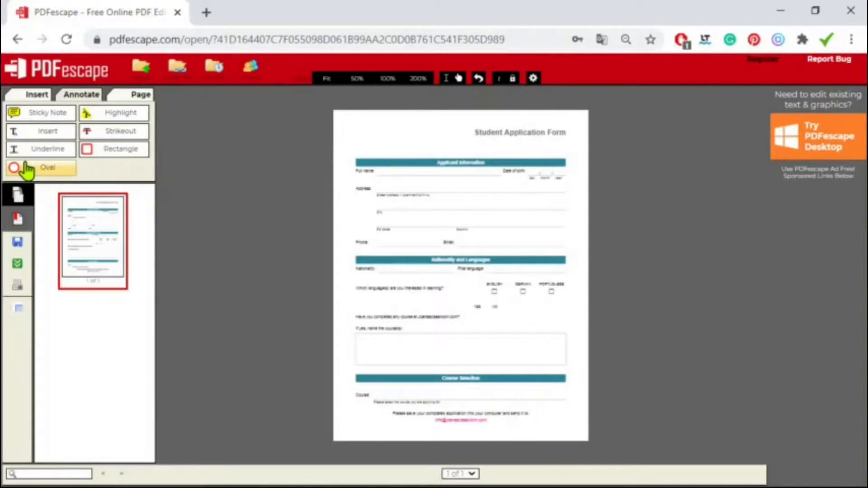
left_click(34, 97)
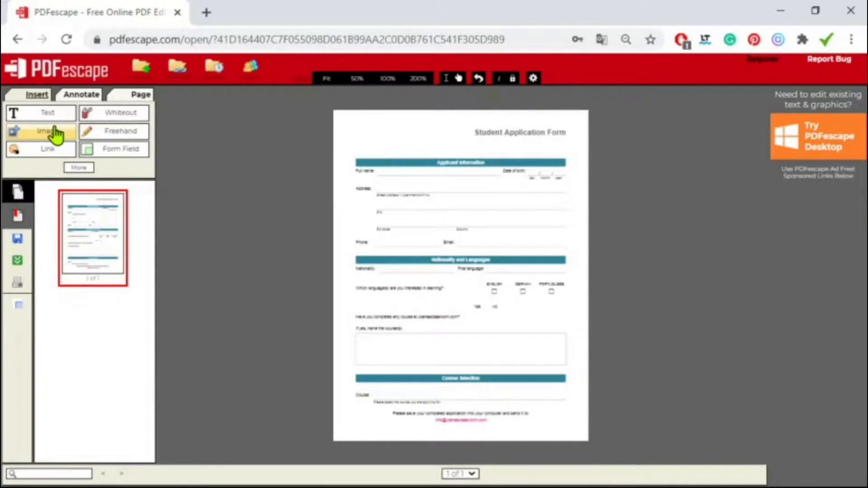
left_click(85, 169)
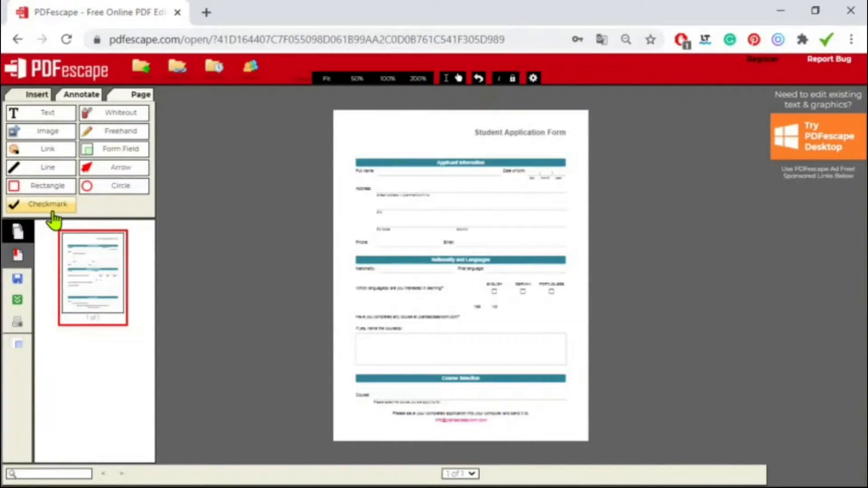
left_click(117, 149)
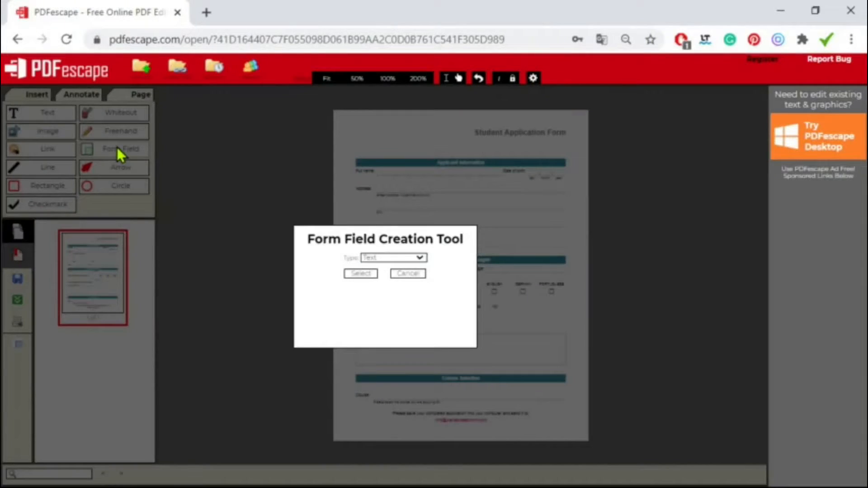
left_click(421, 258)
left_click(409, 274)
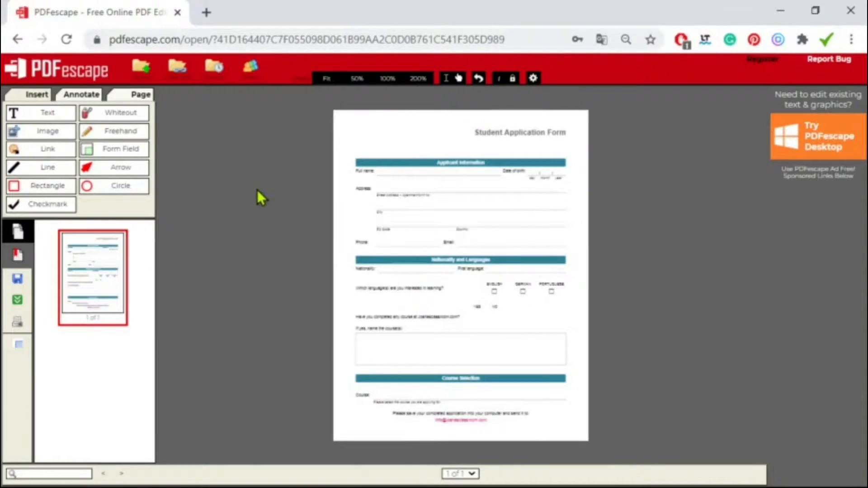
Add a text form field covering the whole Full name line under Applicant Information.
left_click(328, 81)
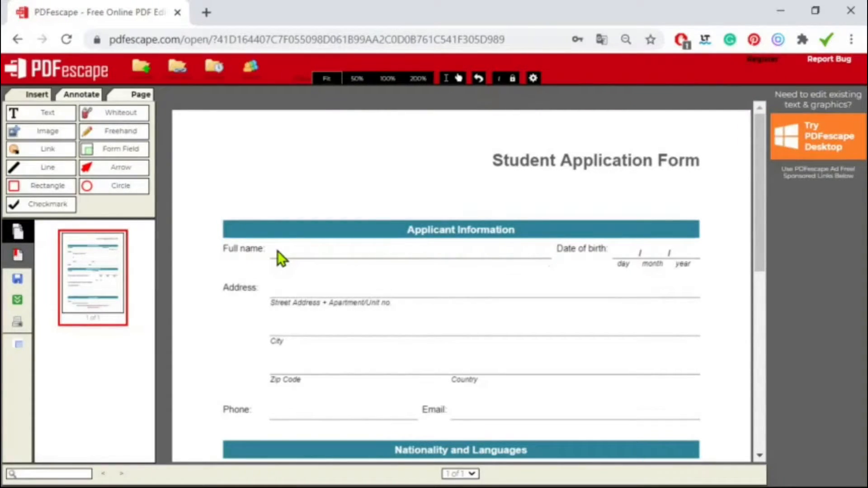
left_click(112, 149)
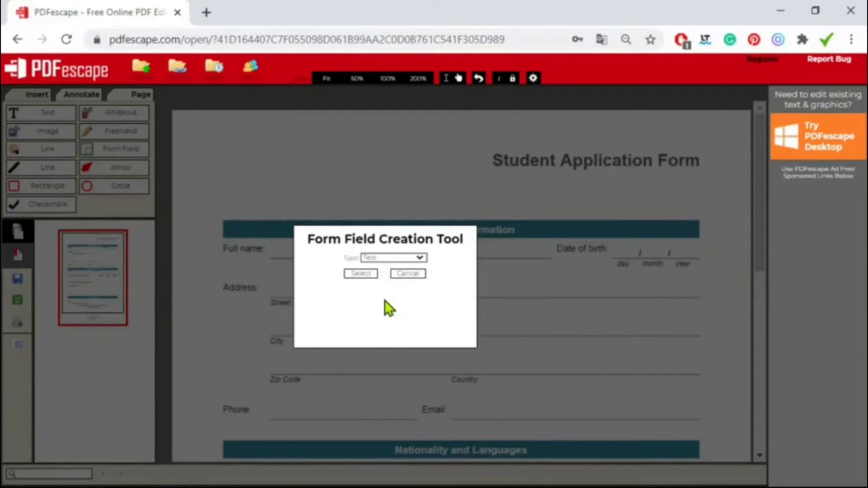
left_click(385, 267)
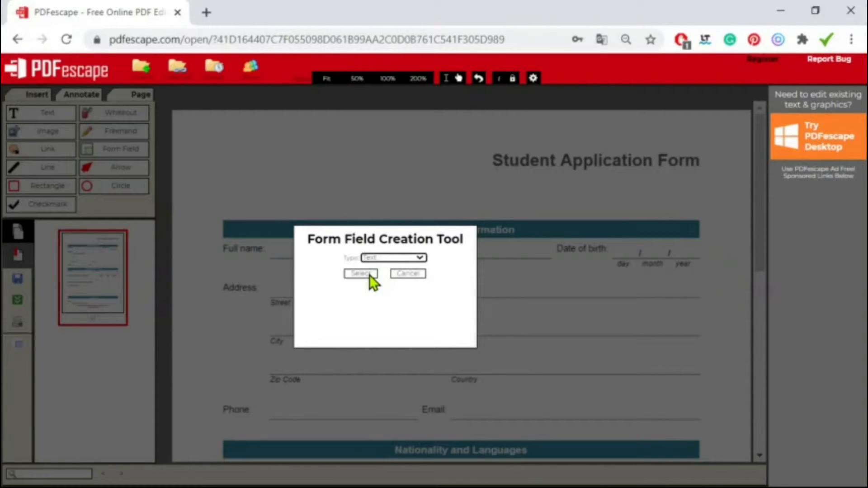
left_click(370, 275)
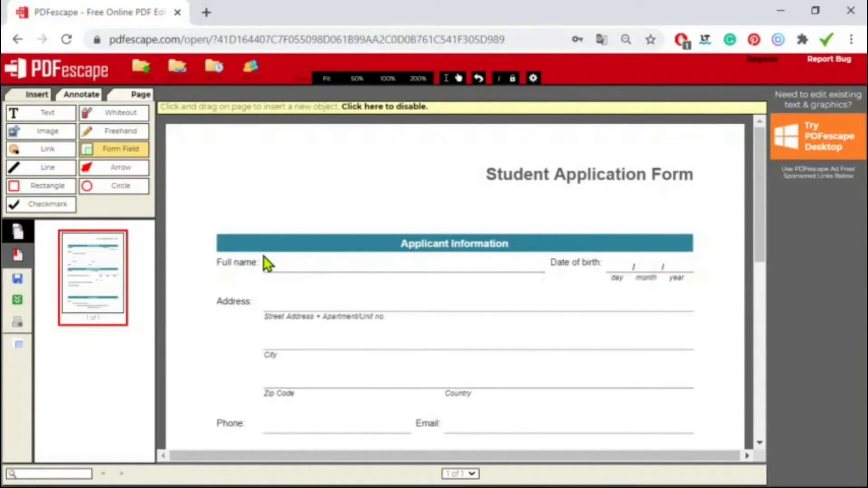
left_click_drag(264, 256, 546, 275)
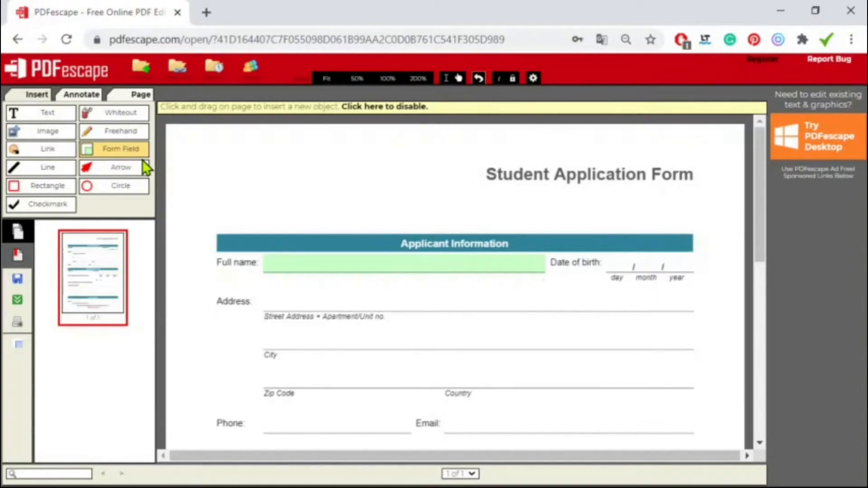
Place five extra text form fields freehand around the address, city, country and email lines.
left_click_drag(294, 295, 416, 325)
left_click(473, 316)
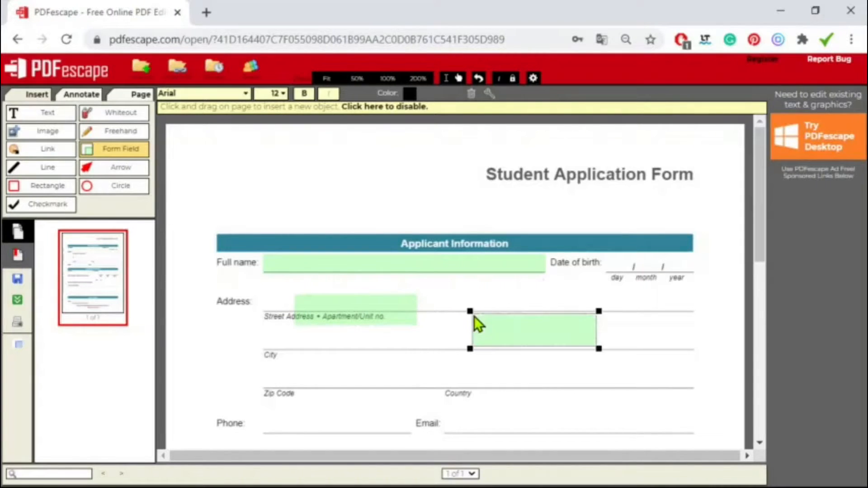
left_click(399, 362)
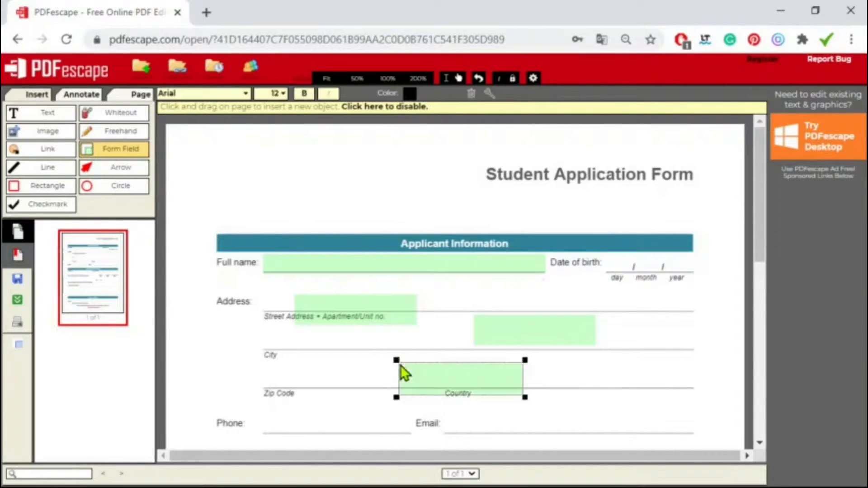
left_click(525, 401)
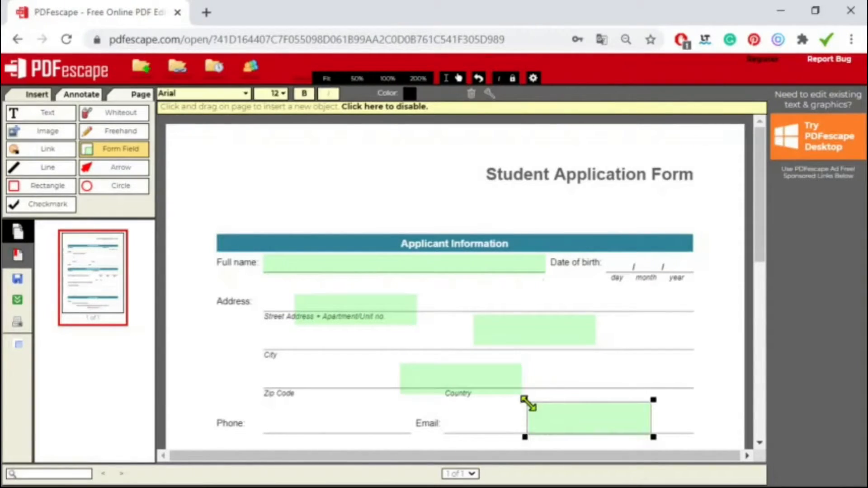
left_click(347, 377)
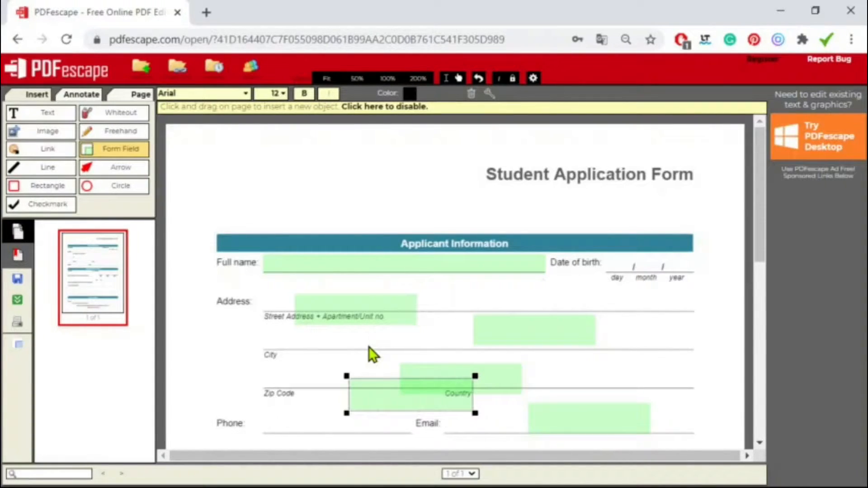
Undo the five extra text fields, keeping only the one on the Full name line.
left_click(478, 79)
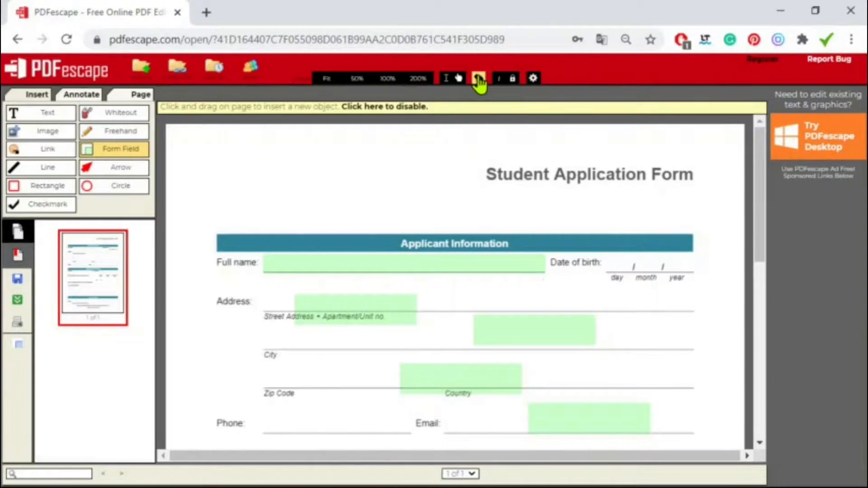
left_click(478, 79)
left_click(479, 79)
left_click(478, 79)
left_click(479, 79)
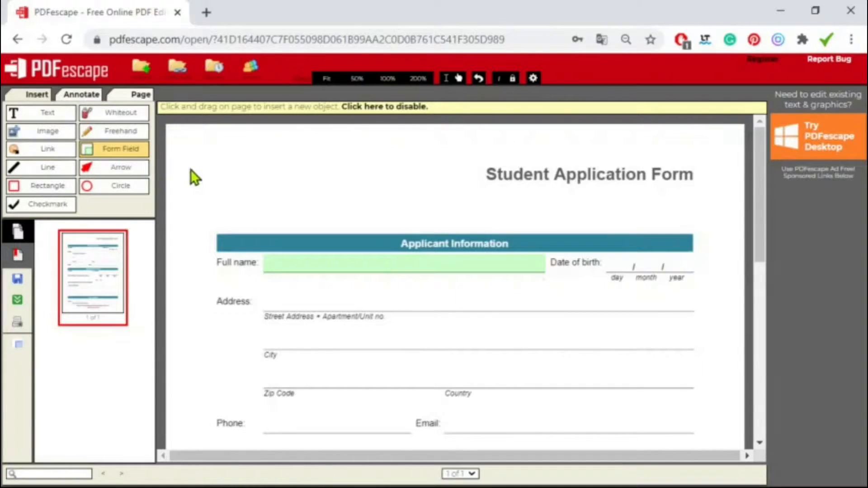
Turn off form field insertion, reactivate it for text fields, and turn it off again.
left_click(121, 154)
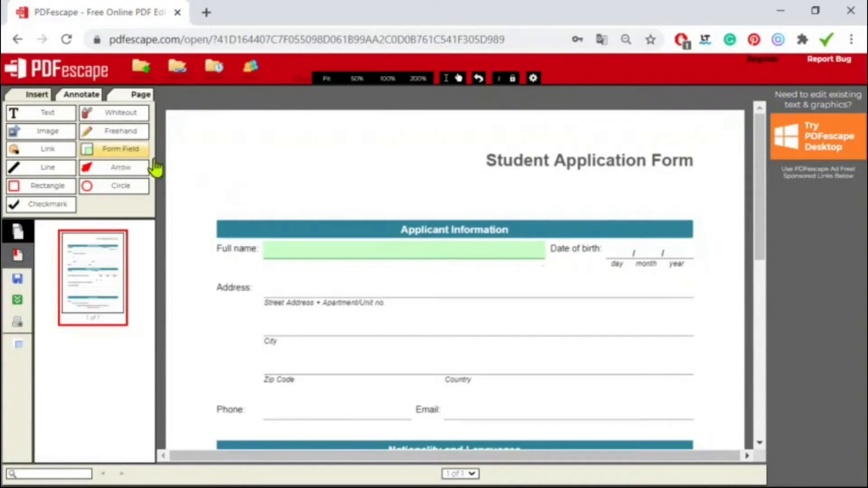
left_click(128, 151)
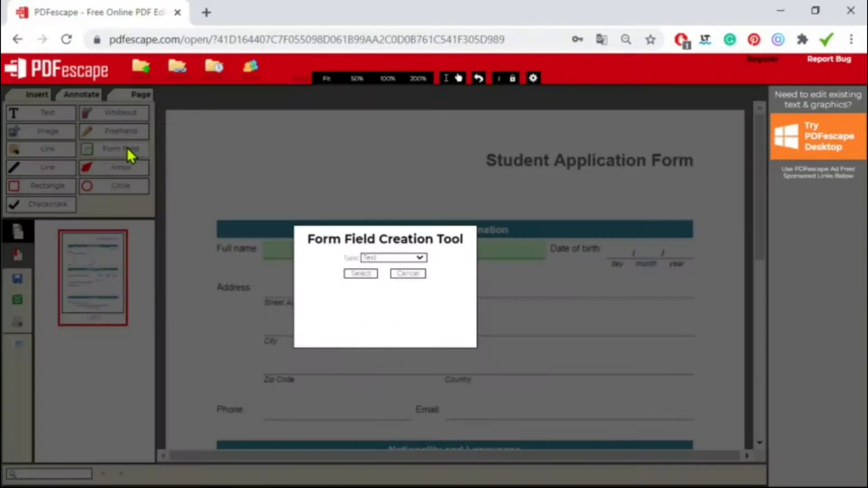
left_click(365, 273)
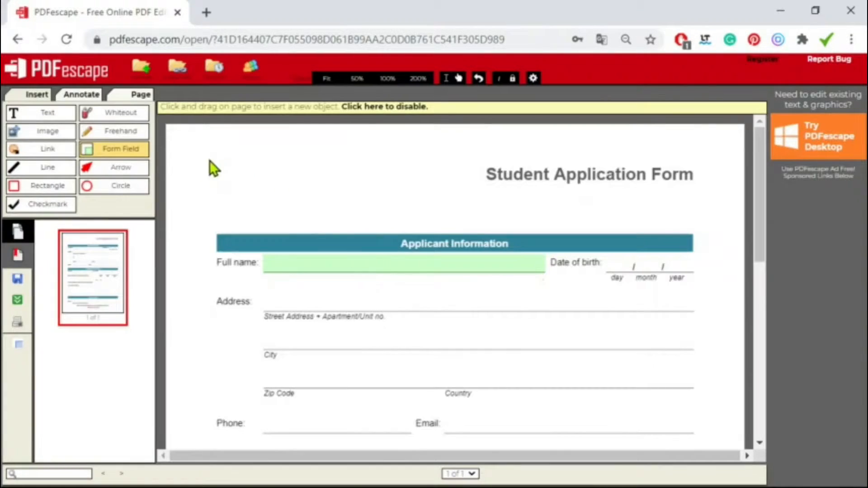
left_click(232, 107)
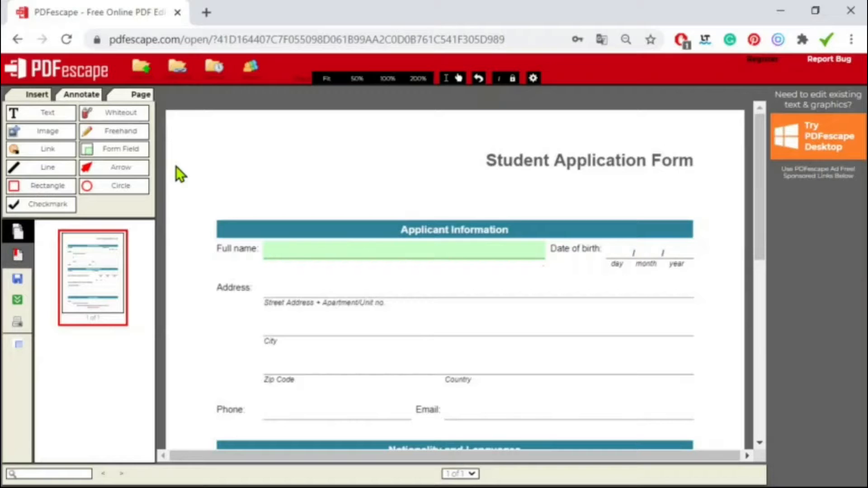
Set the Full name text field's name property to "name" and enable its Multi-line option.
right_click(323, 249)
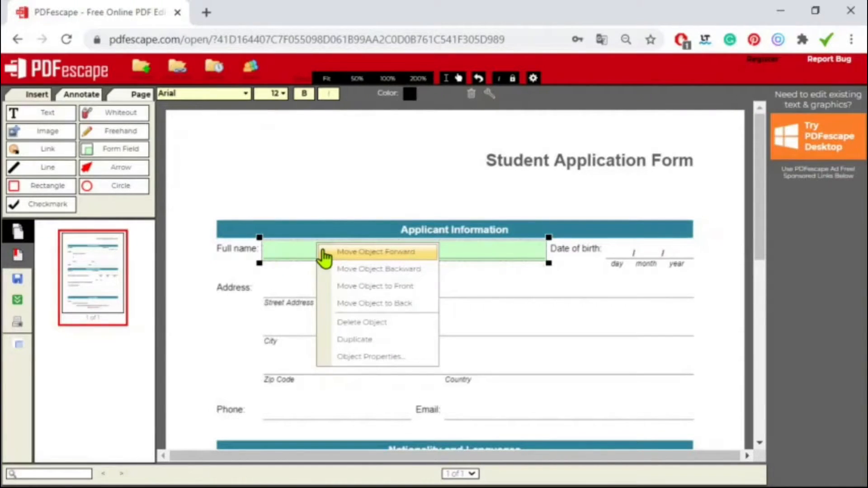
left_click(365, 357)
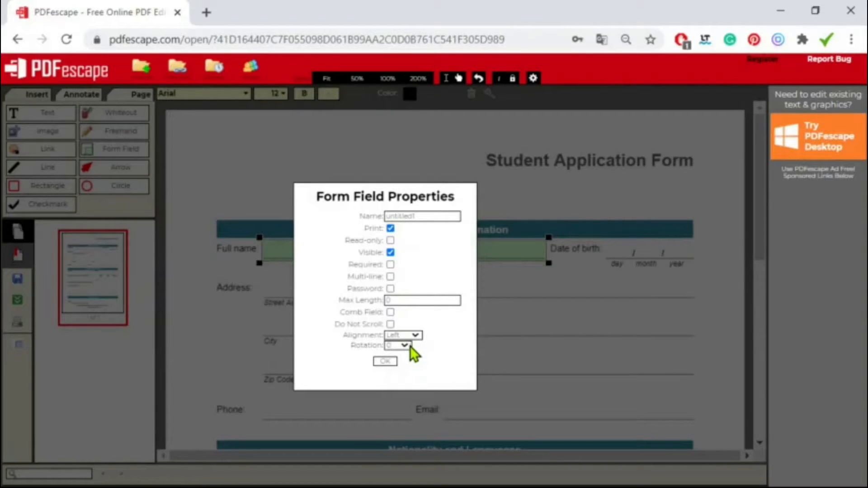
left_click(402, 337)
left_click(416, 215)
type("name")
left_click(390, 276)
left_click(385, 362)
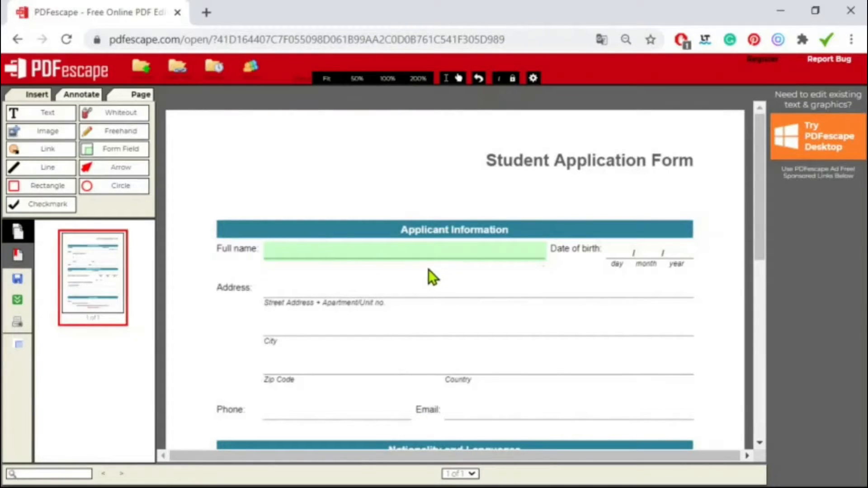
Fill the Full name text field with a sample full name.
left_click(423, 250)
left_click(425, 250)
type("Joana Silva")
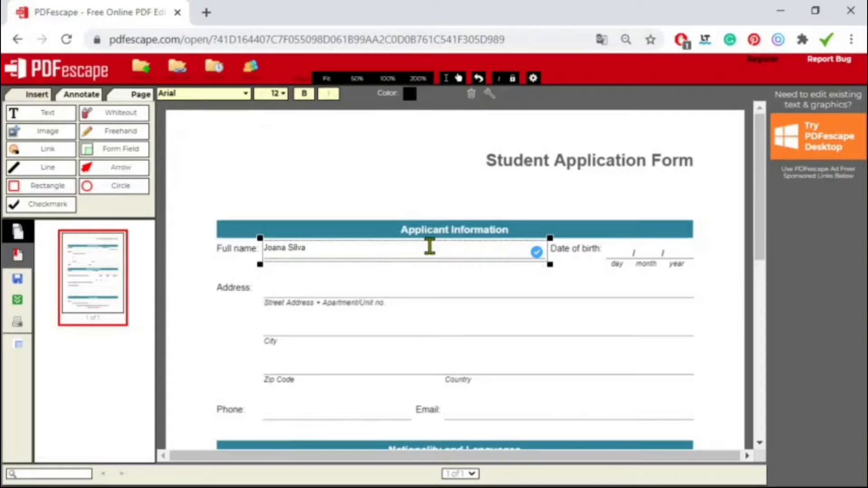
Copy the sample name and paste it repeatedly in the Full name field until the text wraps over several lines.
left_click_drag(303, 248, 232, 248)
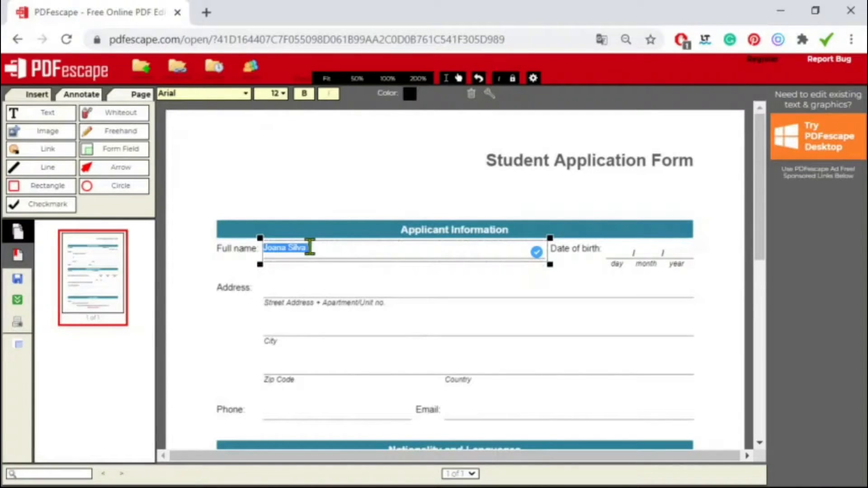
key("ctrl+c")
key("ctrl+v")
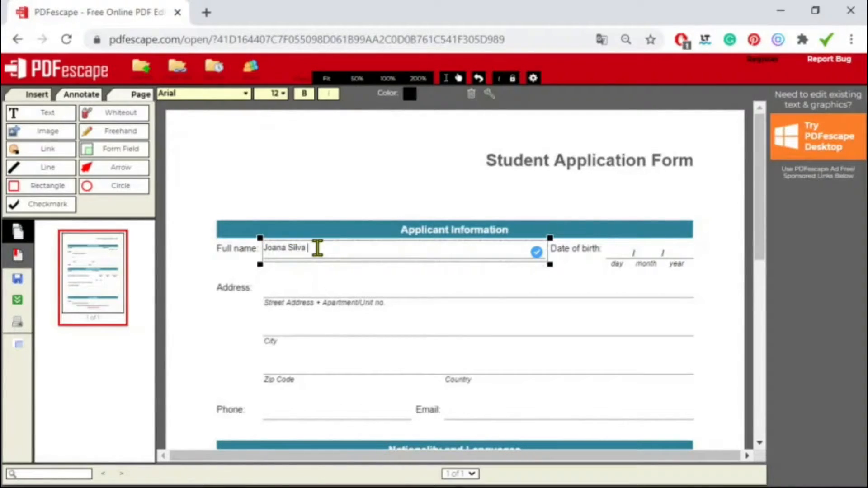
key("ctrl+v")
key("ctrl+v")
key("ctrl+v")
key("ctrl+v")
key("ctrl+v")
key("ctrl+v")
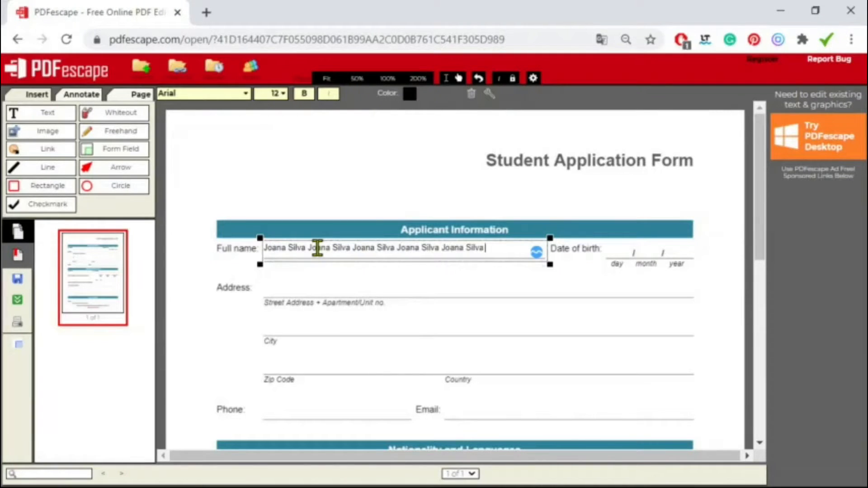
key("ctrl+v")
key("ctrl+v")
key("ctrl+v")
key("ctrl+v")
key("ctrl+v")
key("ctrl+v")
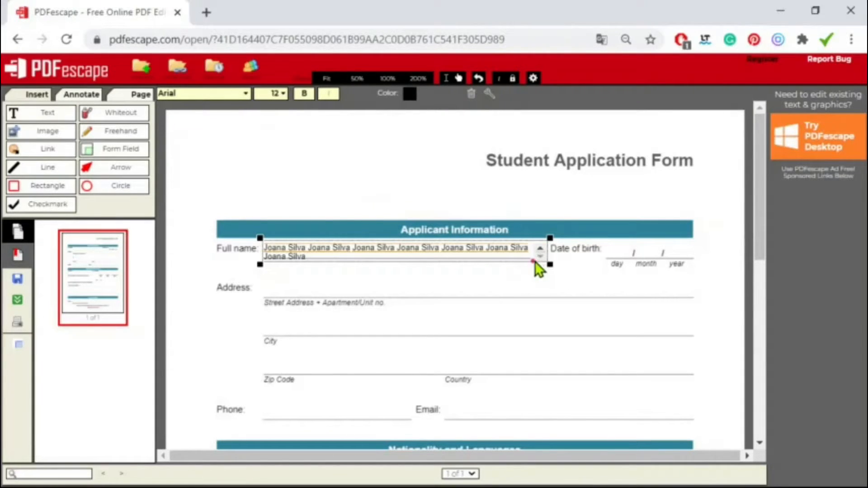
Review the wrapped lines in the Full name field and delete the repeated text, leaving a single sample name.
left_click(540, 248)
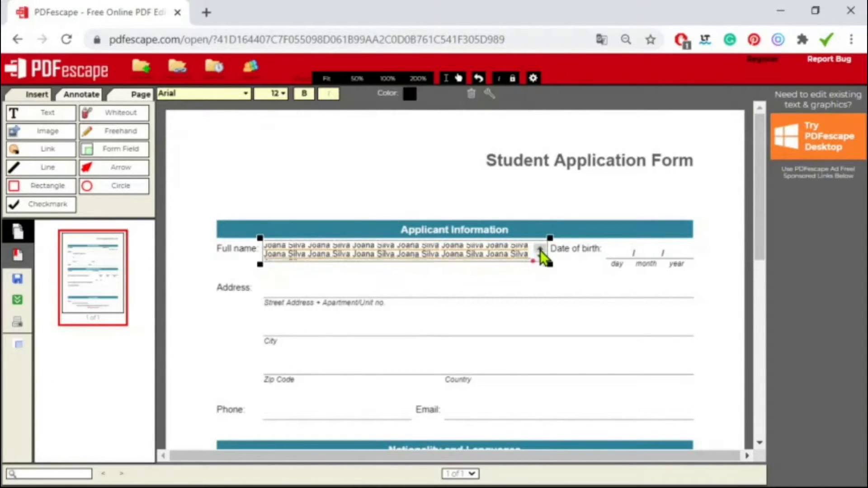
left_click(540, 250)
left_click(540, 249)
left_click(540, 250)
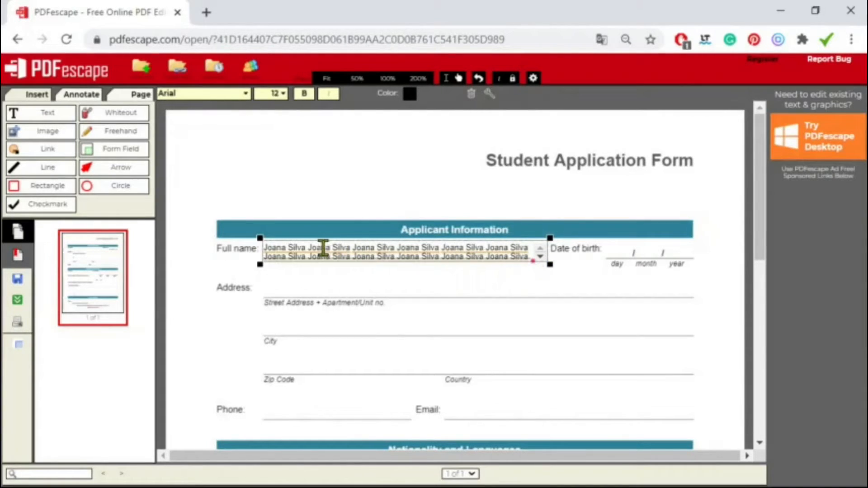
left_click_drag(311, 248, 623, 315)
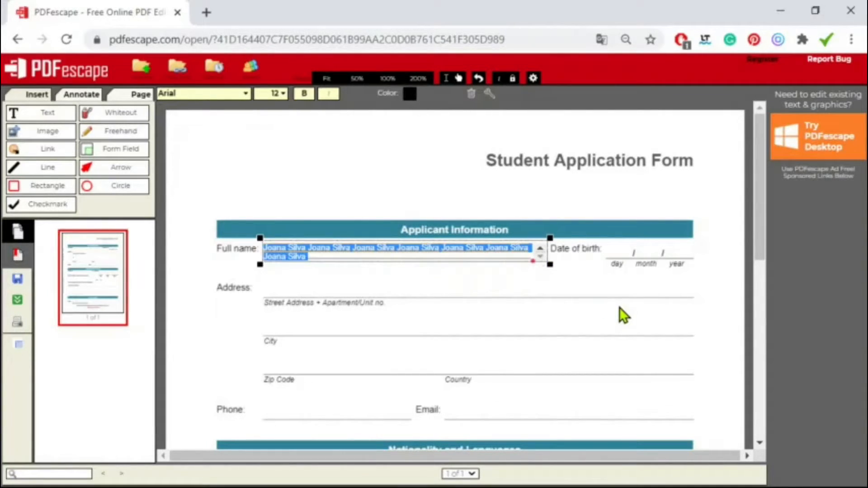
type("J")
key("BackSpace")
left_click(416, 278)
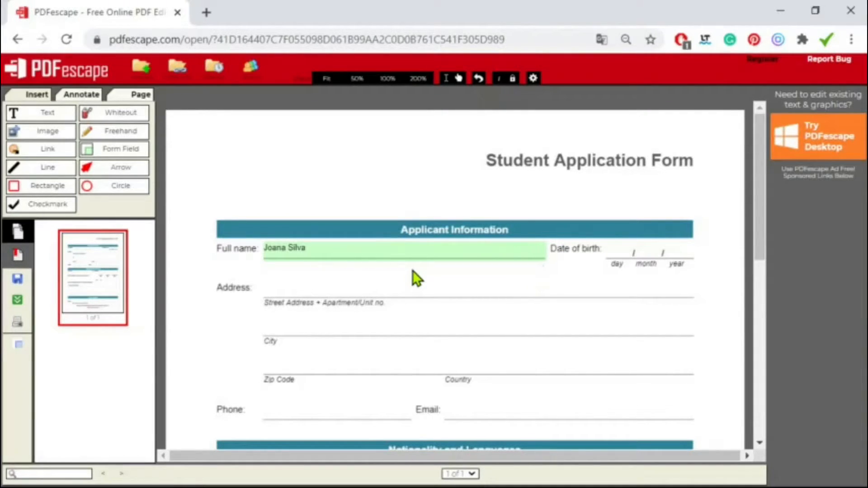
Try bold and italic formatting on the Full name field's text, turning each one off again.
left_click(381, 247)
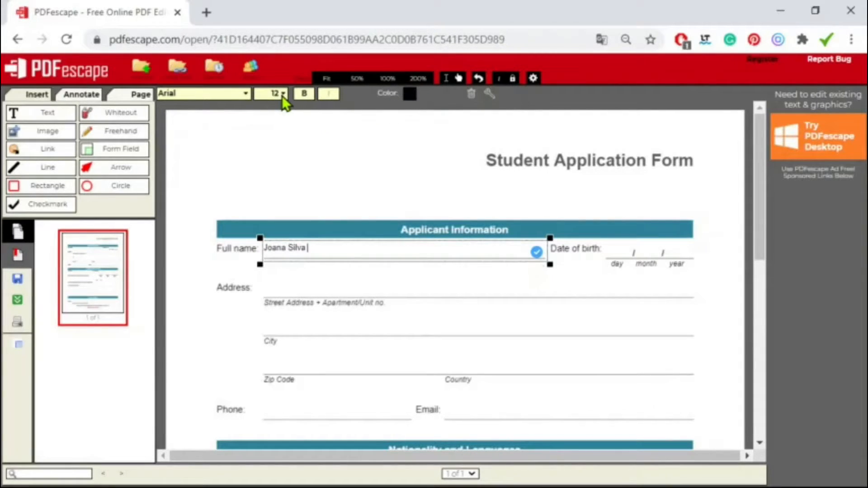
left_click(304, 96)
left_click(305, 97)
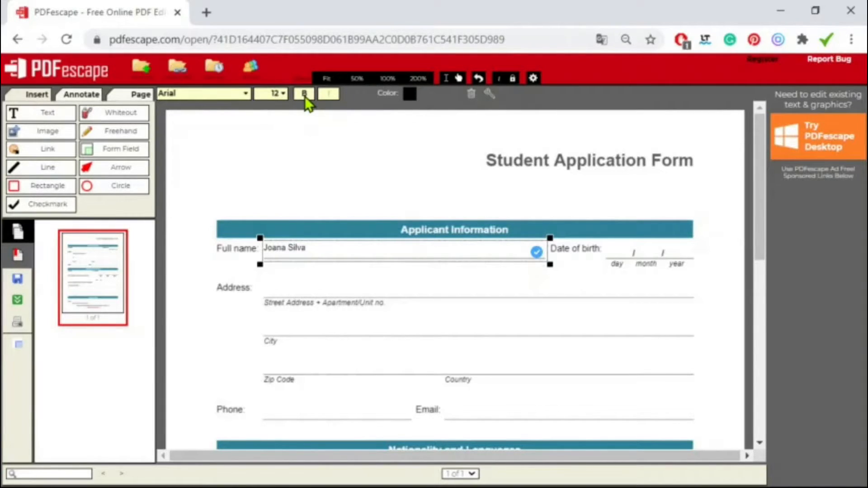
left_click(329, 94)
left_click(329, 94)
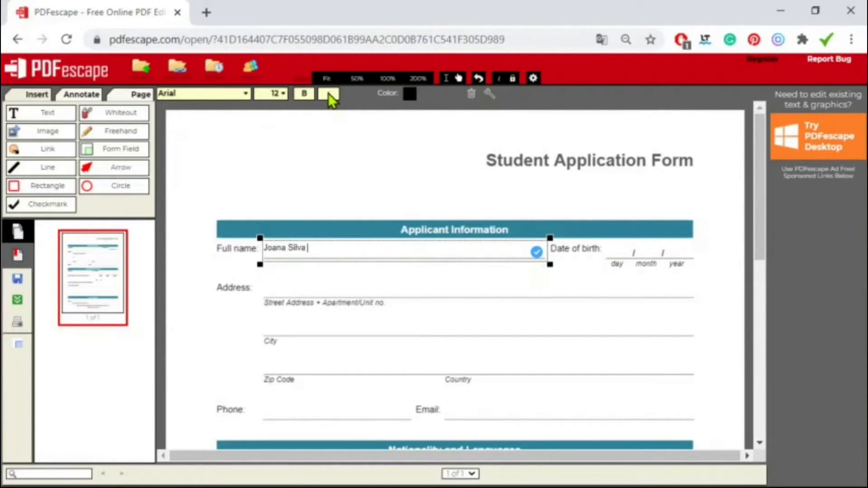
Set the Full name field's text color to dark blue and review its form field properties.
left_click(410, 97)
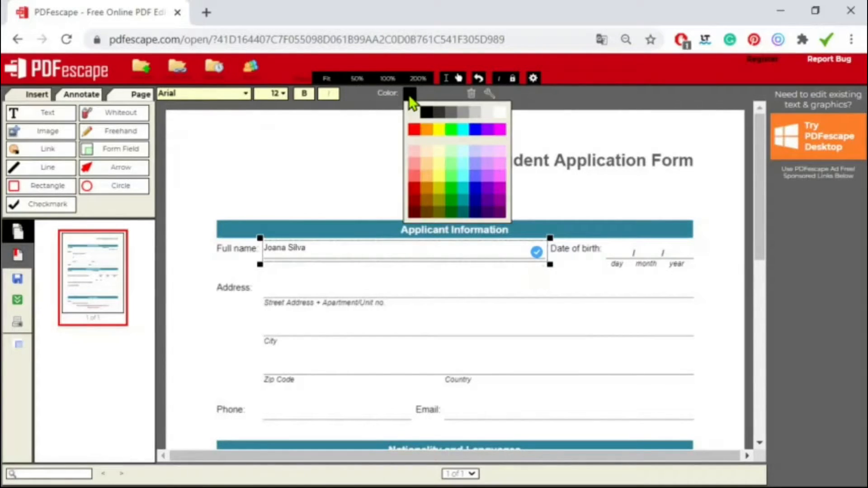
left_click(477, 199)
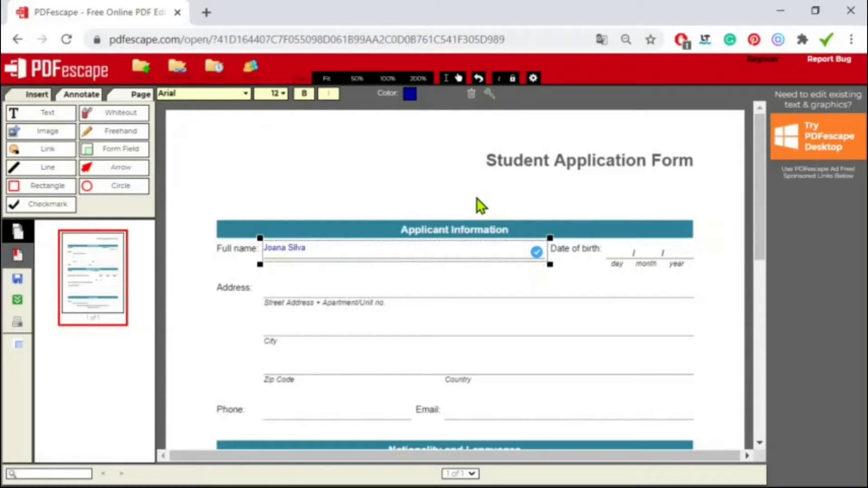
left_click(477, 199)
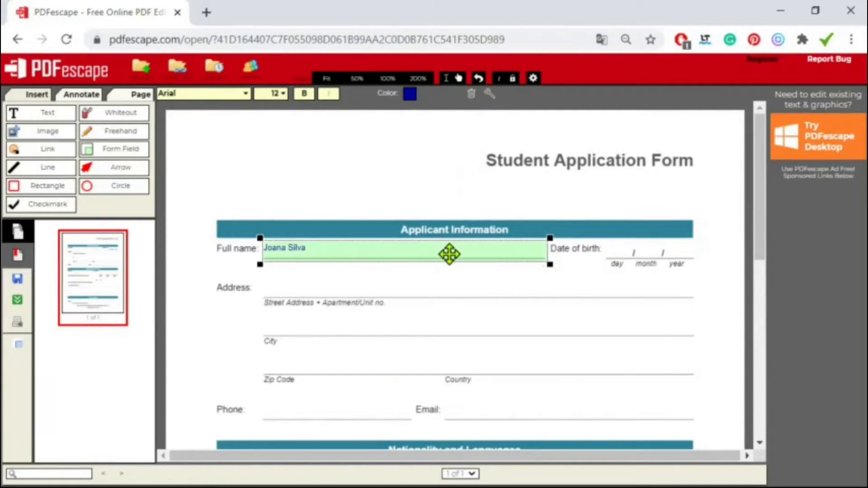
left_click(489, 94)
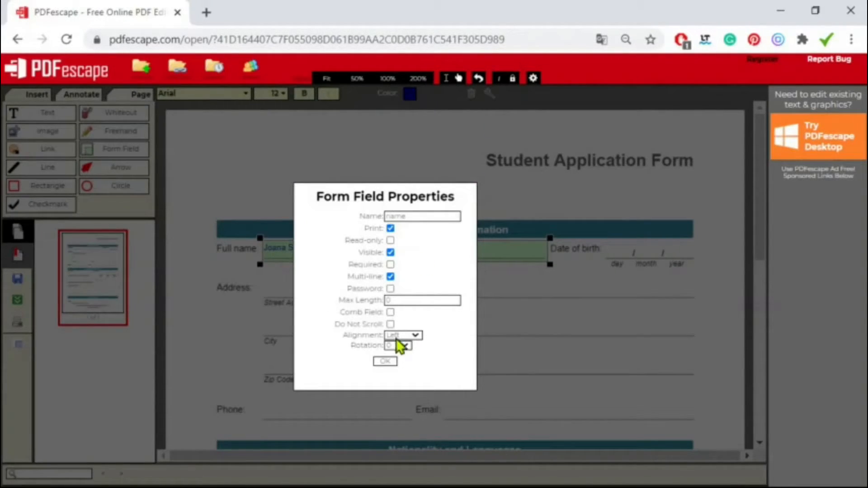
left_click(385, 362)
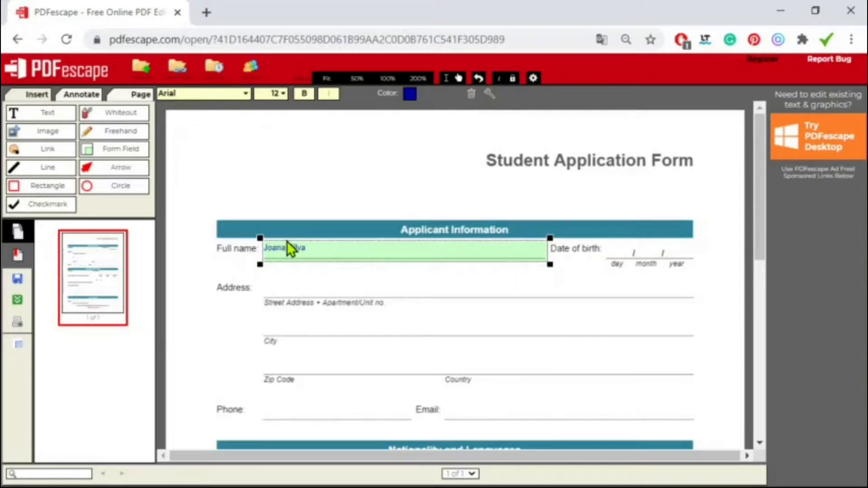
Fine-tune the Full name field's position beside its label and clear the sample name from it.
left_click_drag(286, 243, 285, 243)
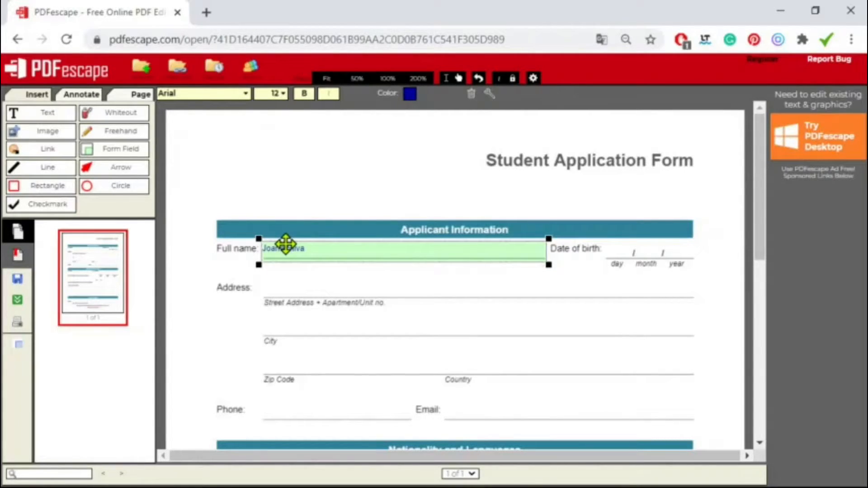
left_click(285, 244)
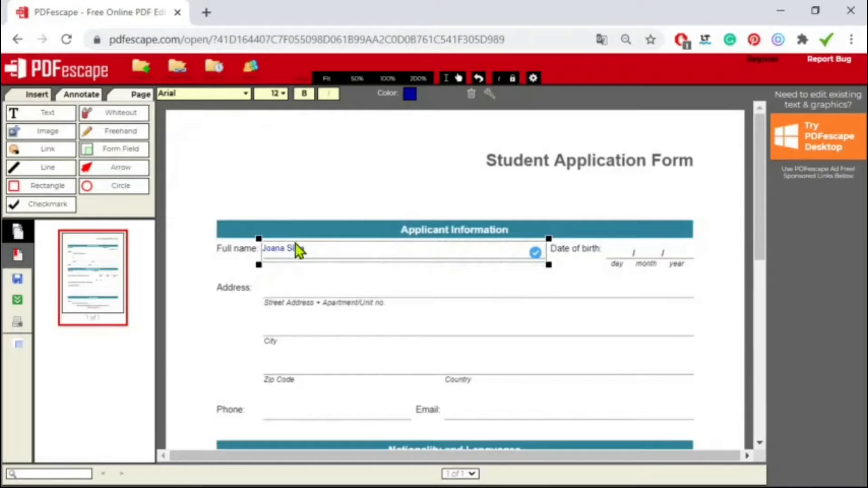
left_click(419, 78)
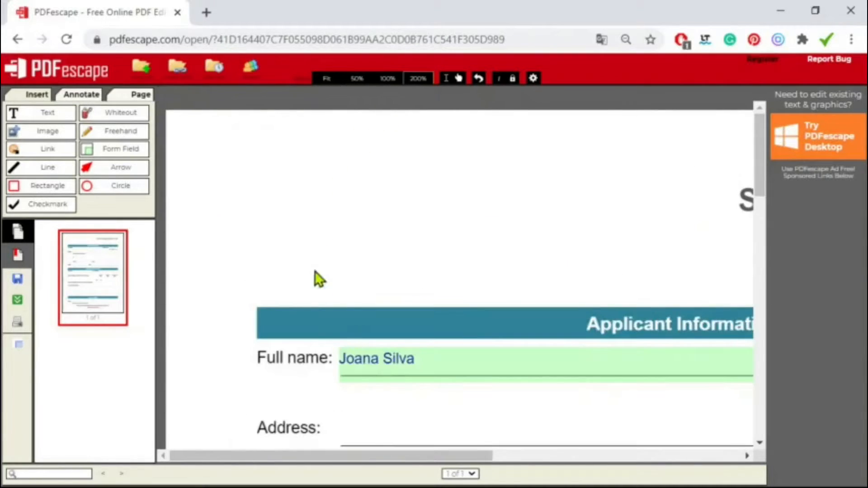
left_click(370, 359)
left_click_drag(372, 358, 372, 359)
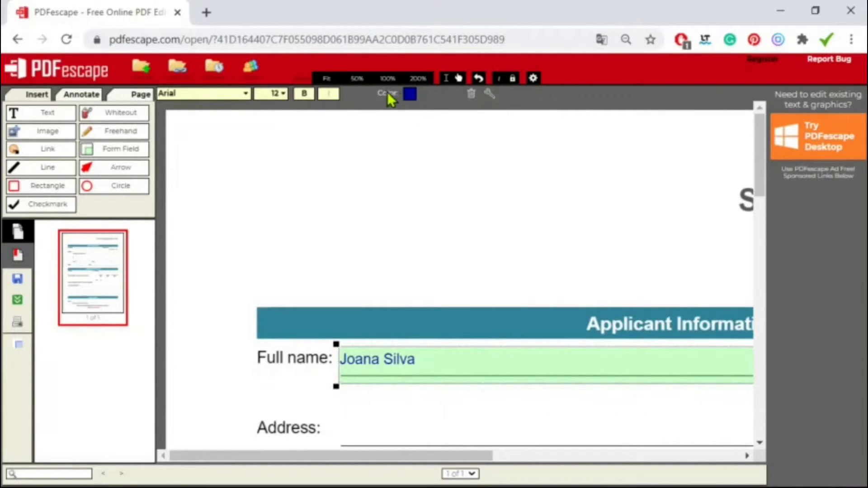
left_click(327, 79)
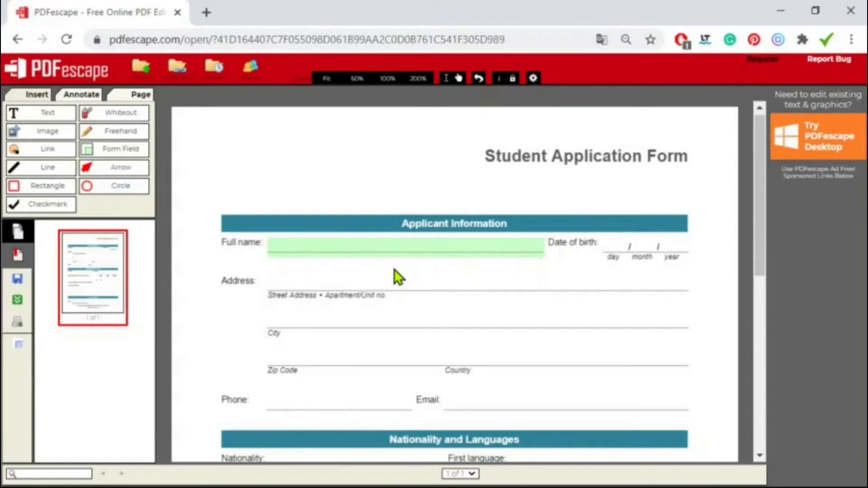
Duplicate the Full name field and shrink and move the copy onto the day part of Date of birth.
right_click(390, 248)
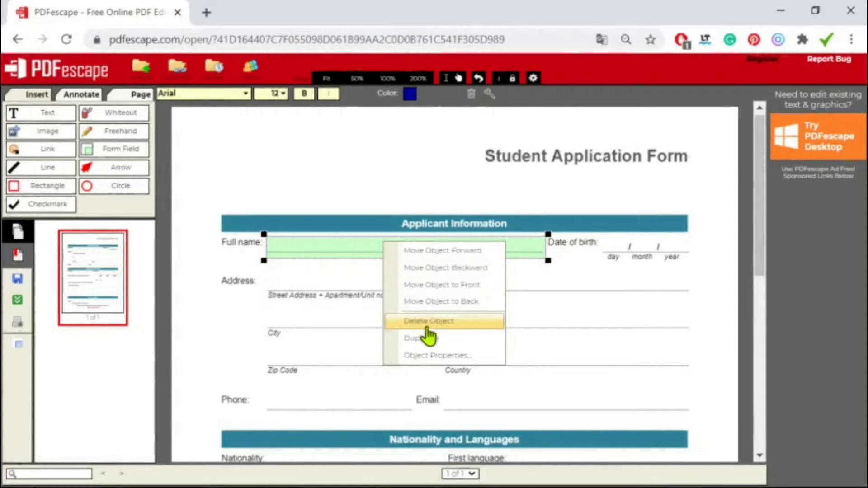
left_click(436, 345)
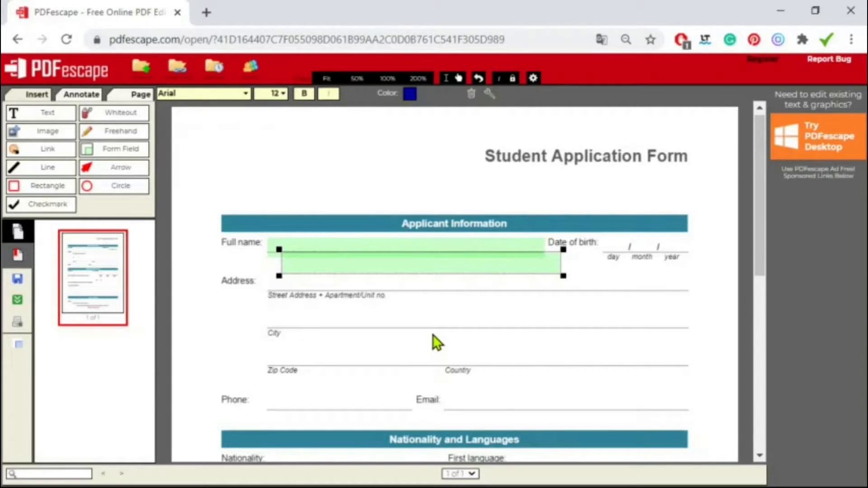
left_click_drag(339, 258, 475, 268)
left_click_drag(413, 279, 626, 245)
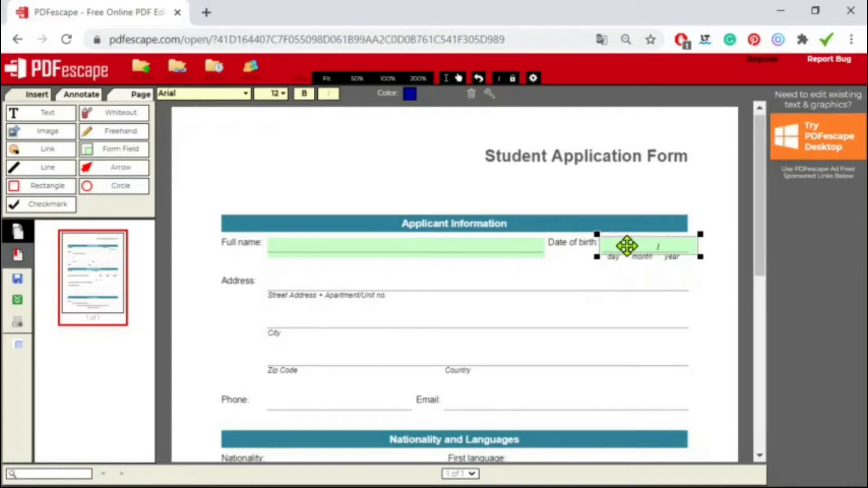
left_click_drag(701, 257, 629, 255)
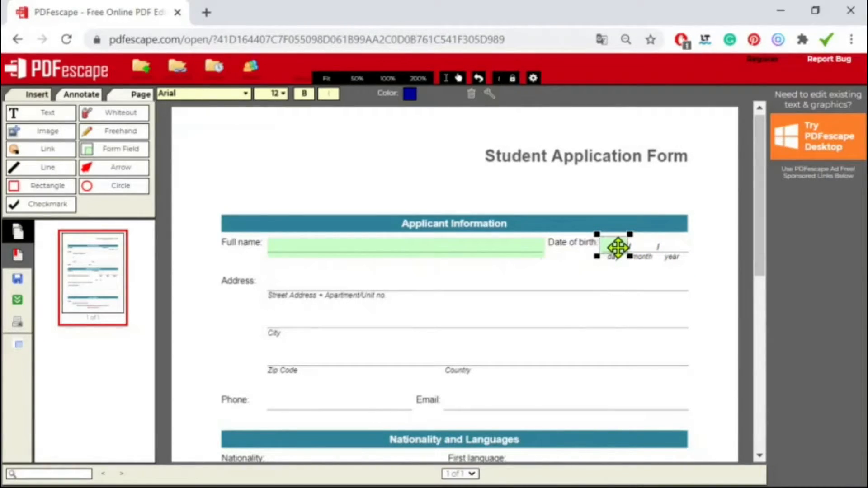
left_click(620, 246)
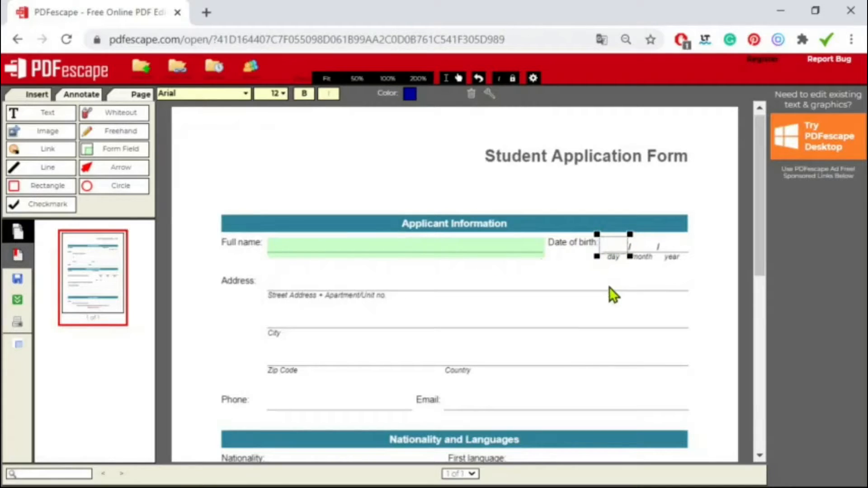
Name the day field "day", disable Multi-line, set Max Length to 2 and Alignment to Center.
left_click(489, 93)
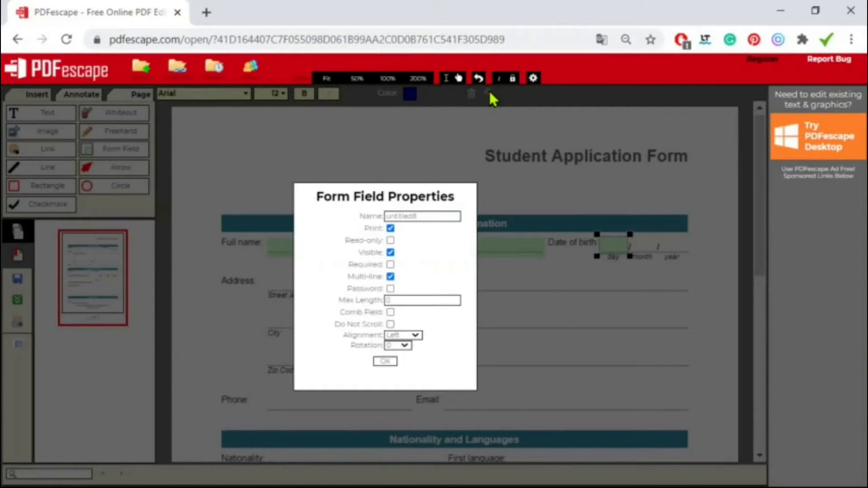
double_click(452, 215)
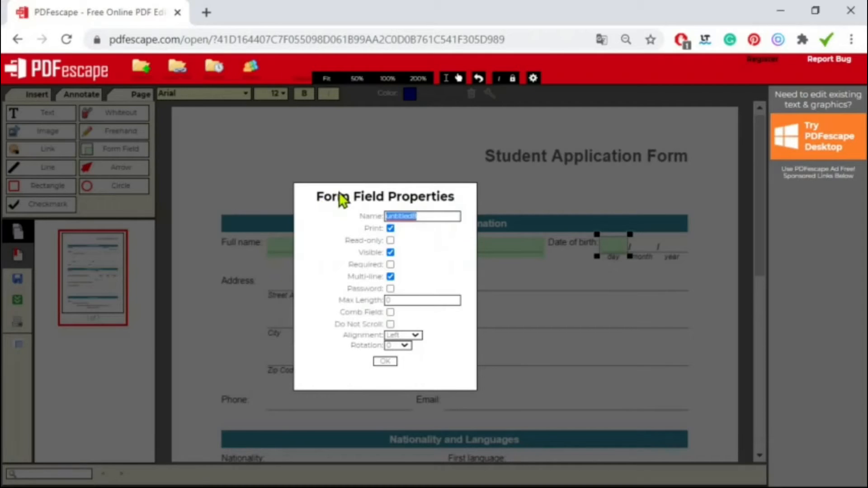
type("day")
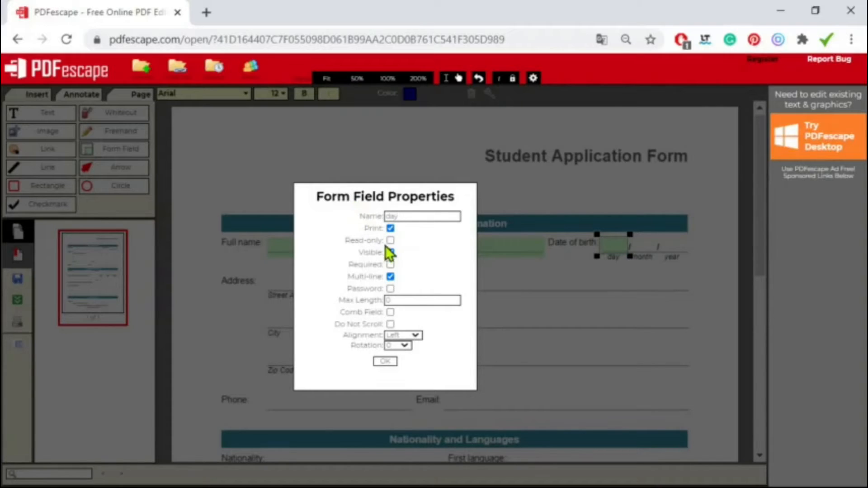
left_click(391, 277)
double_click(392, 300)
type("2")
left_click(415, 335)
left_click(408, 356)
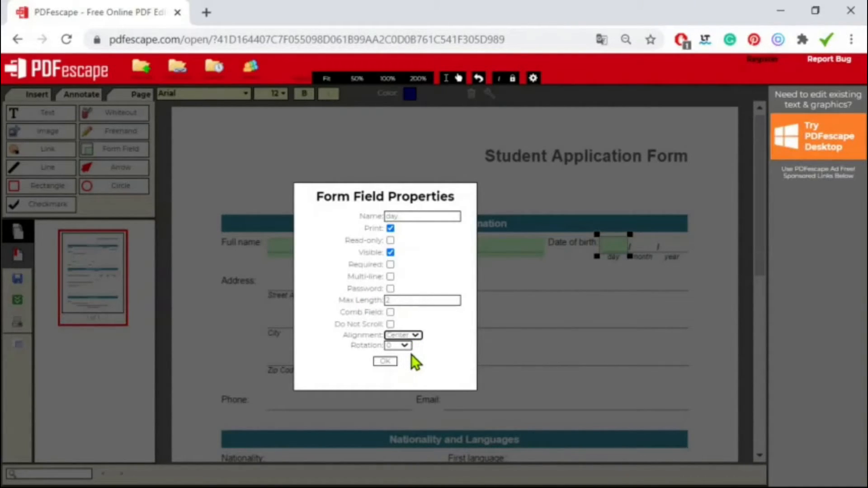
left_click(385, 361)
Duplicate the day field and place the copy on the month part of Date of birth.
right_click(611, 243)
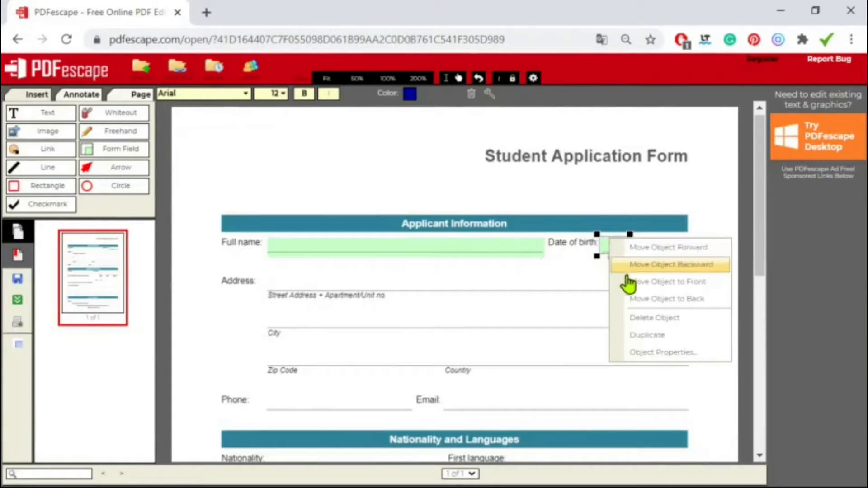
left_click(648, 339)
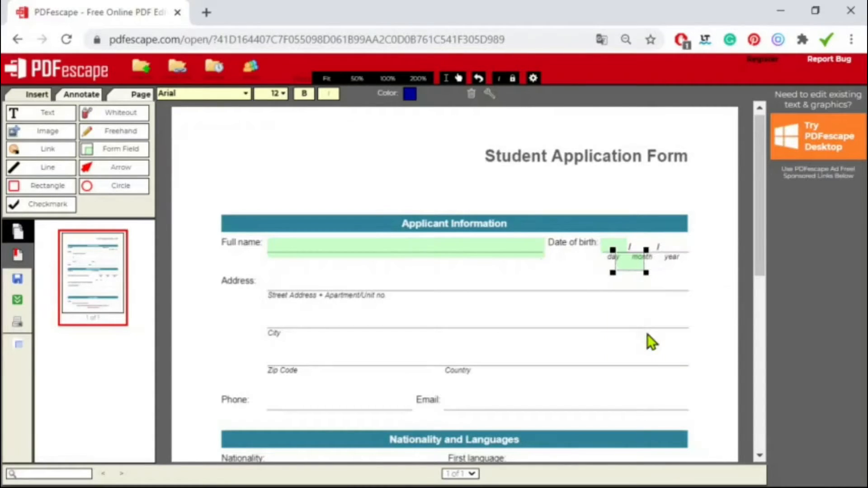
left_click_drag(630, 258, 644, 244)
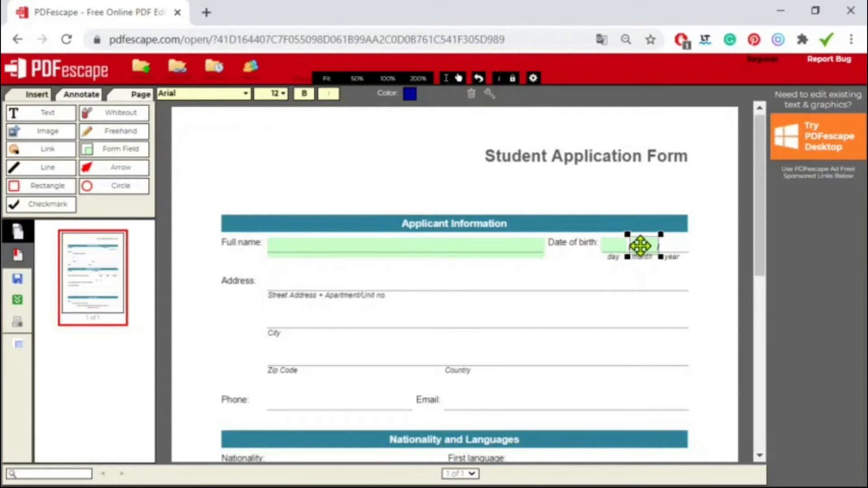
Duplicate the month field and place the copy on the year part of Date of birth.
right_click(640, 246)
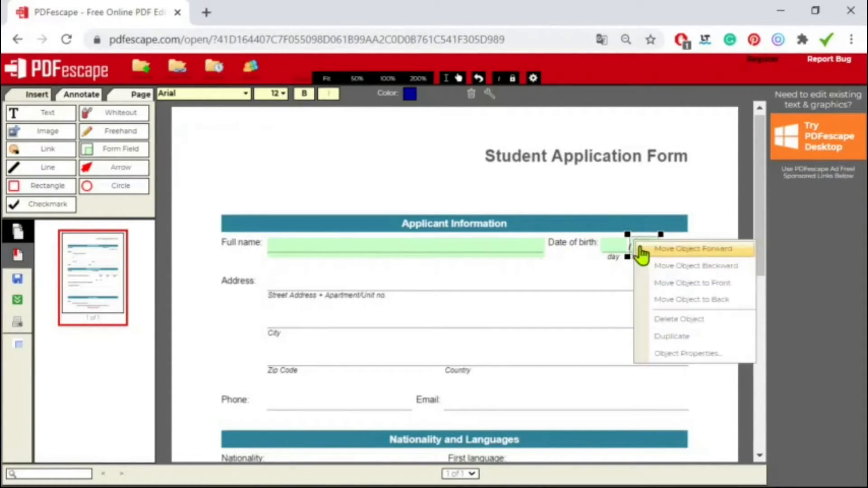
left_click(675, 337)
left_click_drag(664, 259, 676, 244)
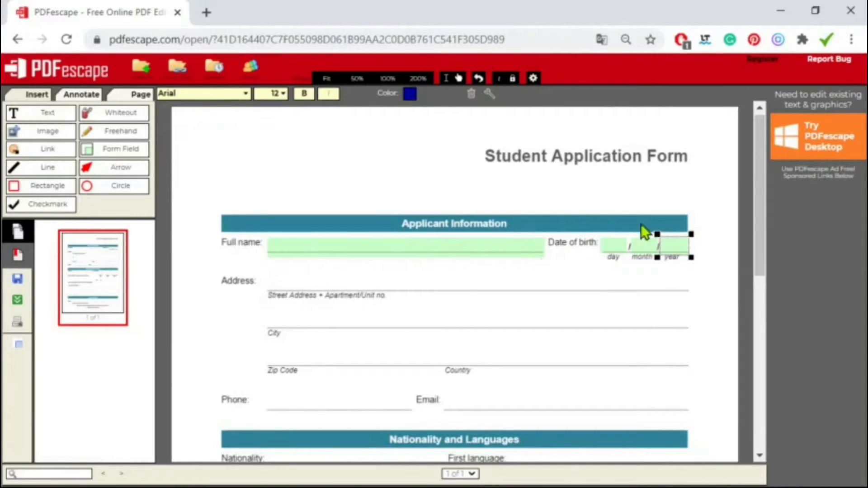
Set the year field's Max Length to 4 in its form field properties.
left_click(489, 93)
left_click(396, 300)
double_click(397, 301)
type("4")
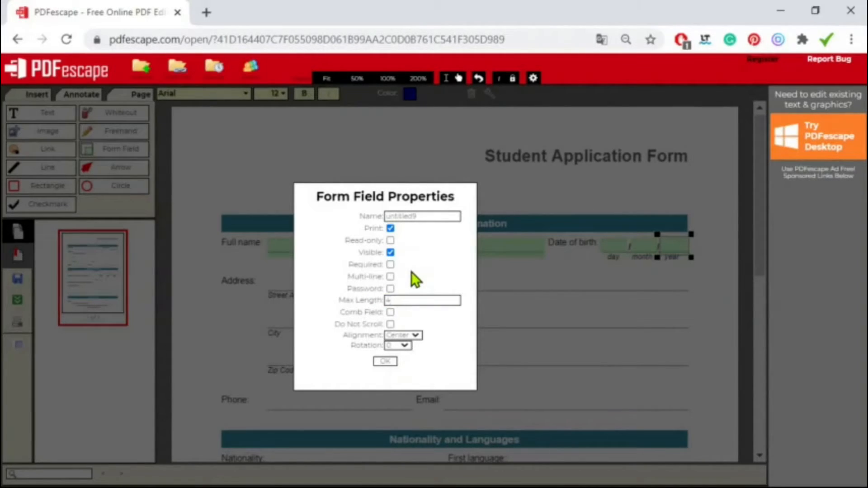
left_click(386, 362)
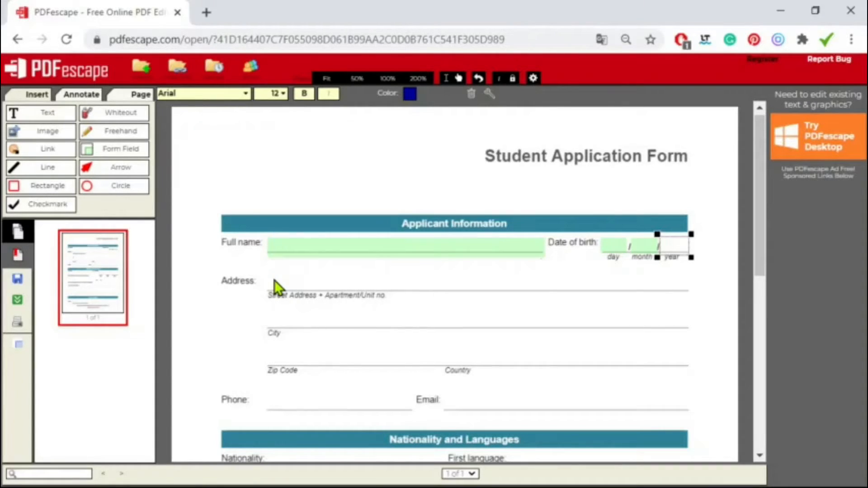
Duplicate the Full name field, move the copy onto the street address line and widen it to the line's end.
right_click(296, 249)
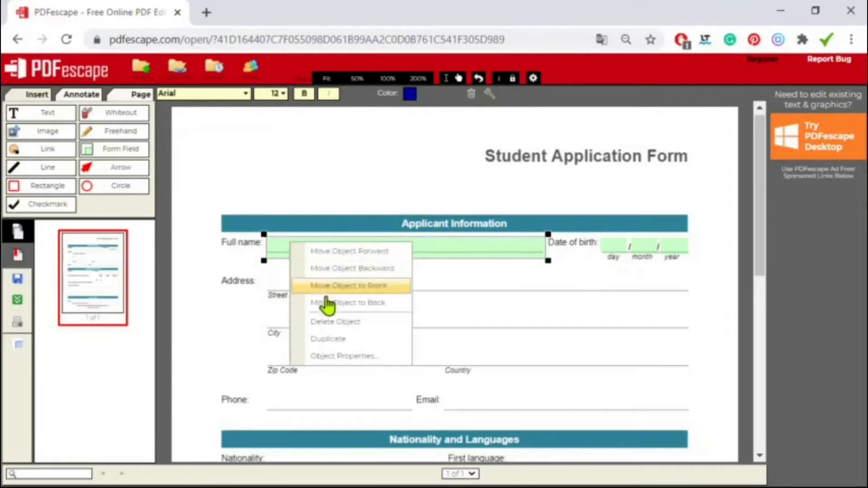
left_click(343, 340)
left_click_drag(334, 270, 317, 282)
left_click_drag(547, 293, 695, 296)
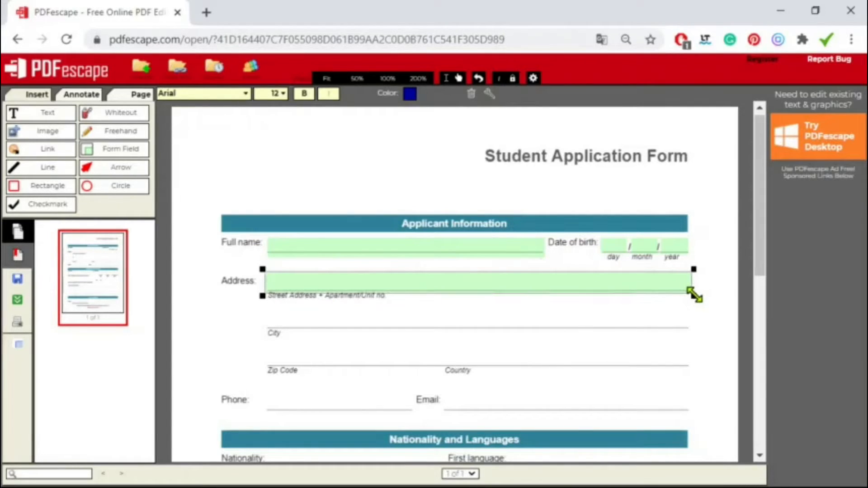
Duplicate the street address field and place the copy on the City line.
right_click(410, 280)
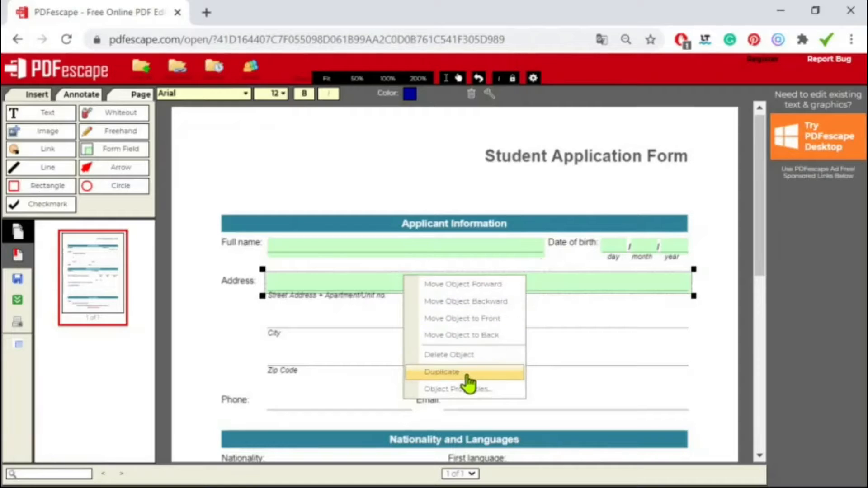
left_click(454, 372)
left_click_drag(354, 298, 335, 318)
Duplicate the City field, place the copy on the Zip Code line and shorten it to end before Country.
right_click(335, 318)
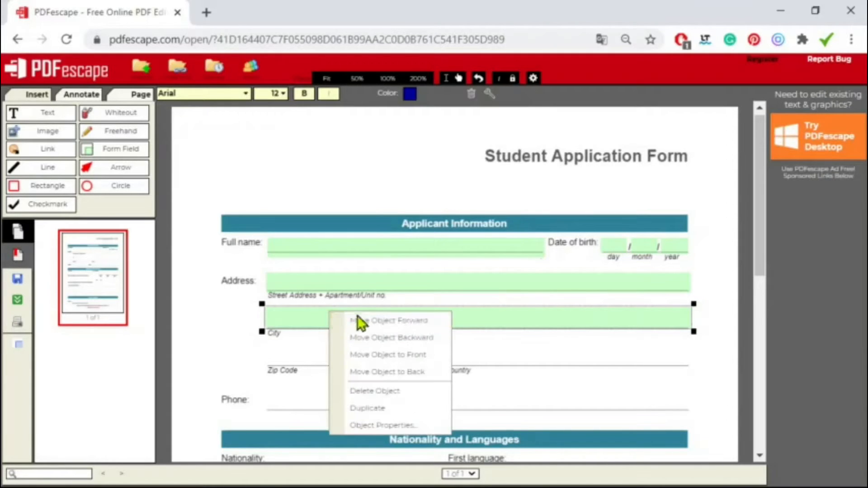
left_click(379, 411)
left_click_drag(331, 336, 315, 357)
left_click(691, 373)
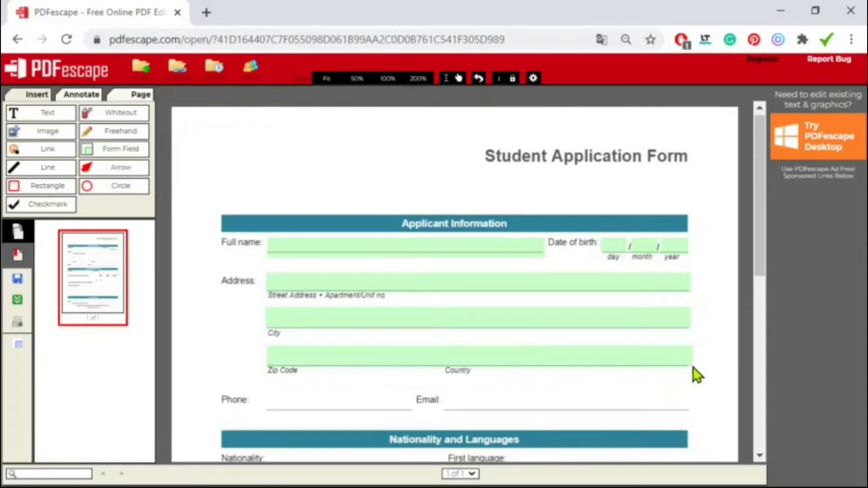
left_click(673, 367)
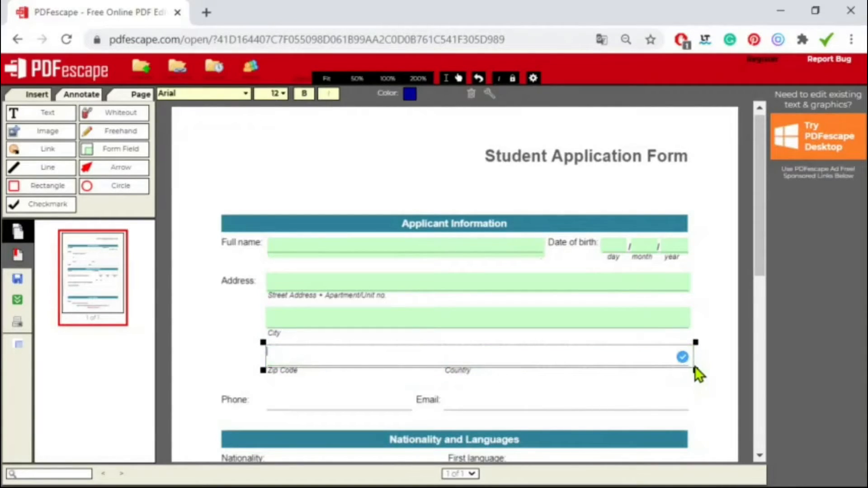
left_click_drag(691, 366, 425, 369)
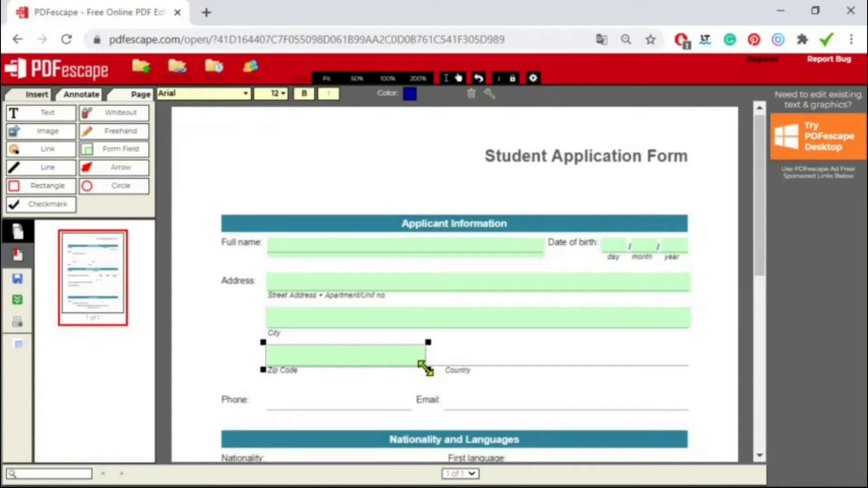
Duplicate the Zip Code field, move the copy above Country and widen it to the line's end.
right_click(392, 345)
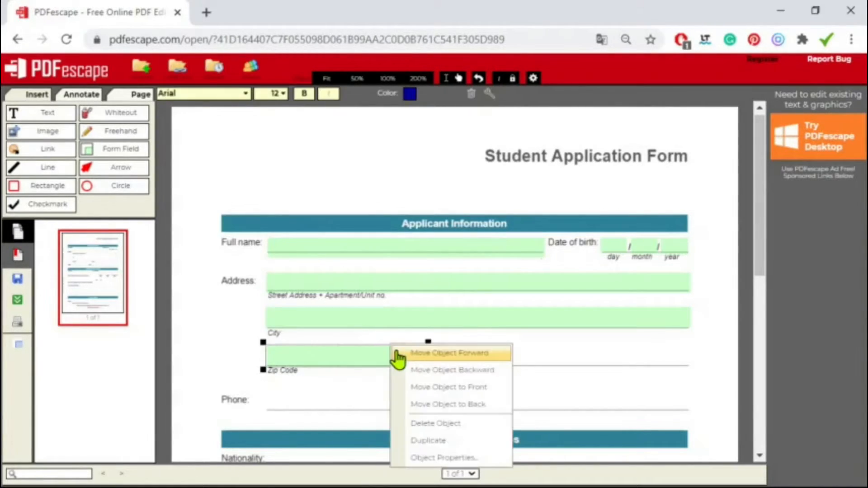
left_click(445, 442)
left_click_drag(360, 374, 522, 357)
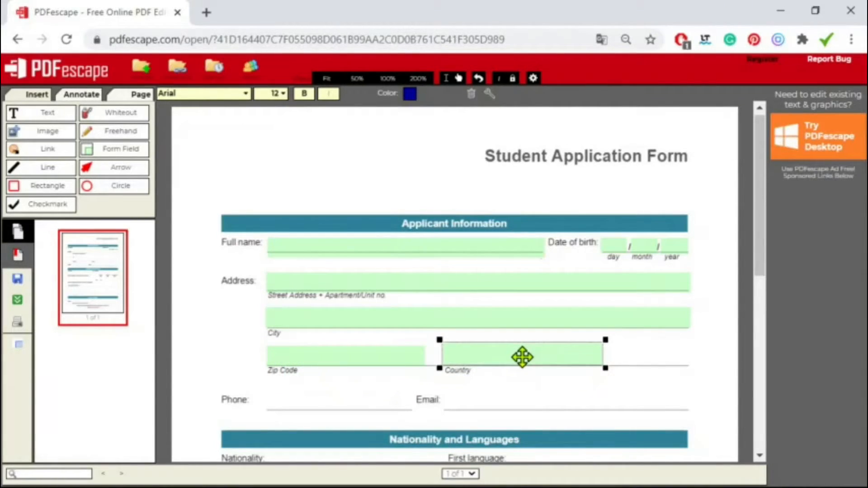
left_click_drag(604, 367, 693, 367)
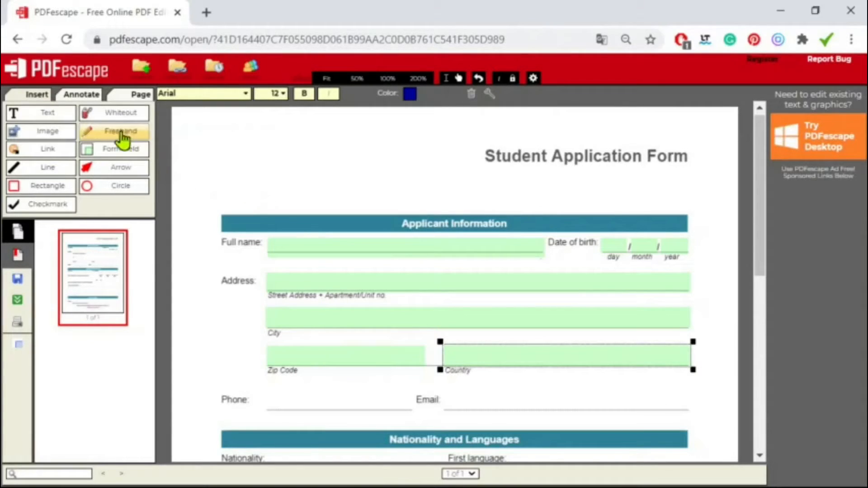
Cover the piece of line between the Zip Code and Country fields with a whiteout box.
left_click(114, 119)
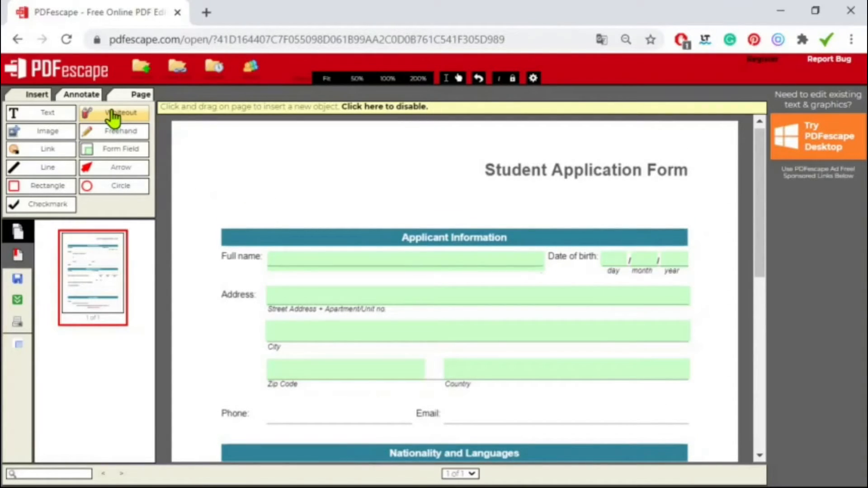
left_click(113, 117)
left_click_drag(426, 368, 447, 394)
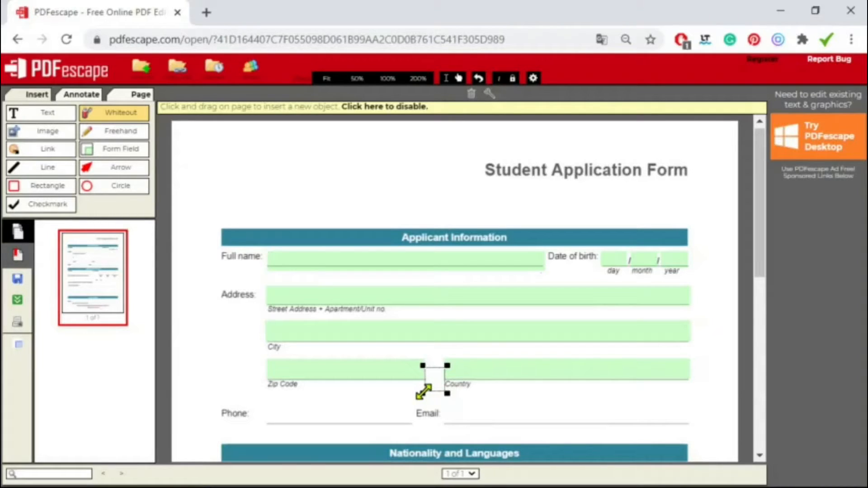
left_click(719, 357)
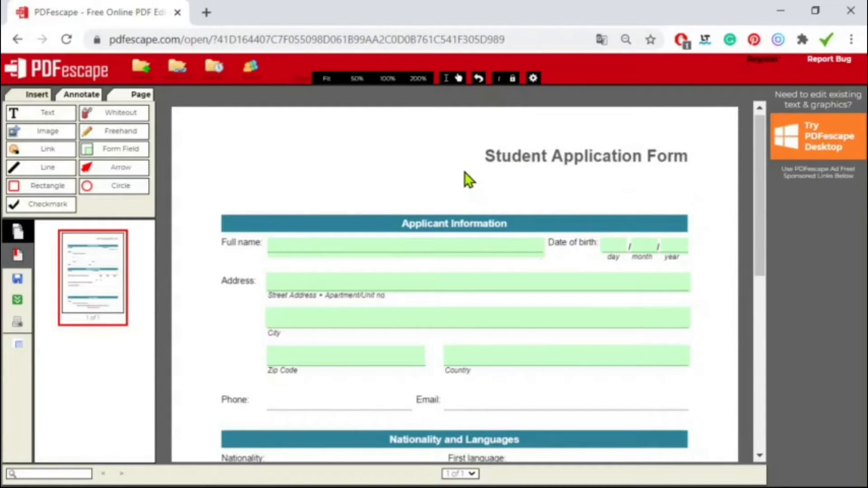
Draw a whiteout box over the word "Student" in the title and set its opacity to 50%, deleting any stray whiteout.
left_click(113, 114)
left_click_drag(470, 153, 551, 196)
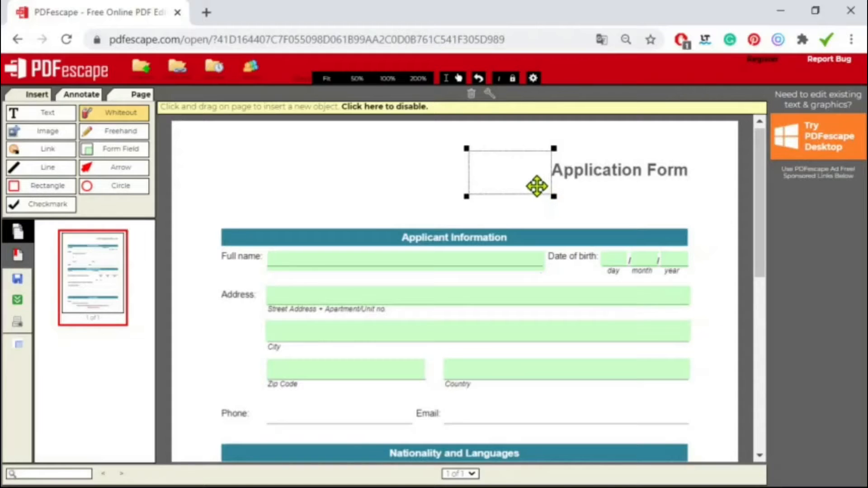
right_click(520, 167)
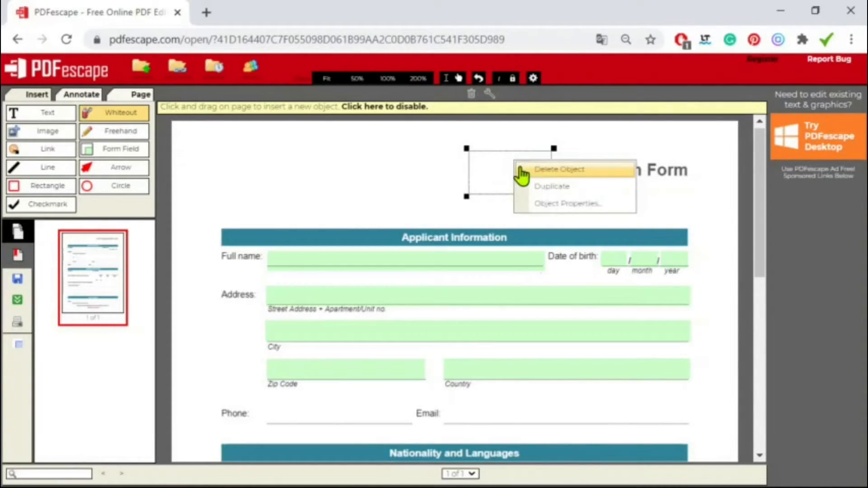
left_click(559, 204)
left_click_drag(408, 216, 368, 210)
type("50")
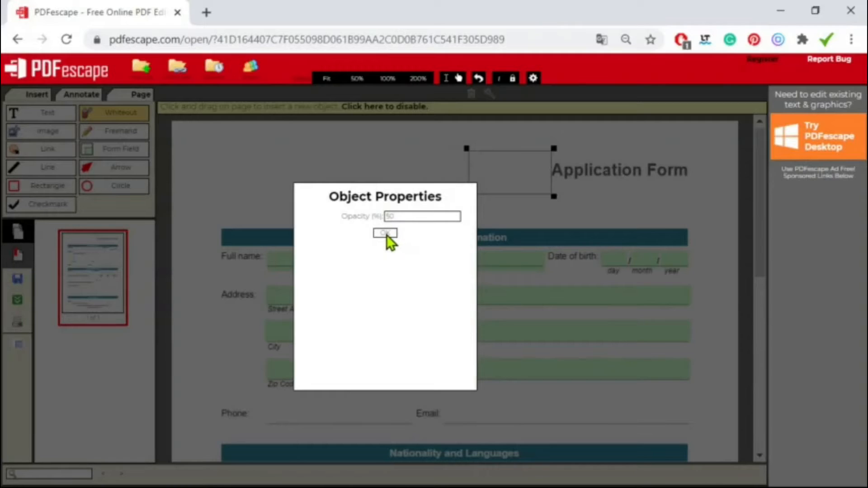
left_click(387, 235)
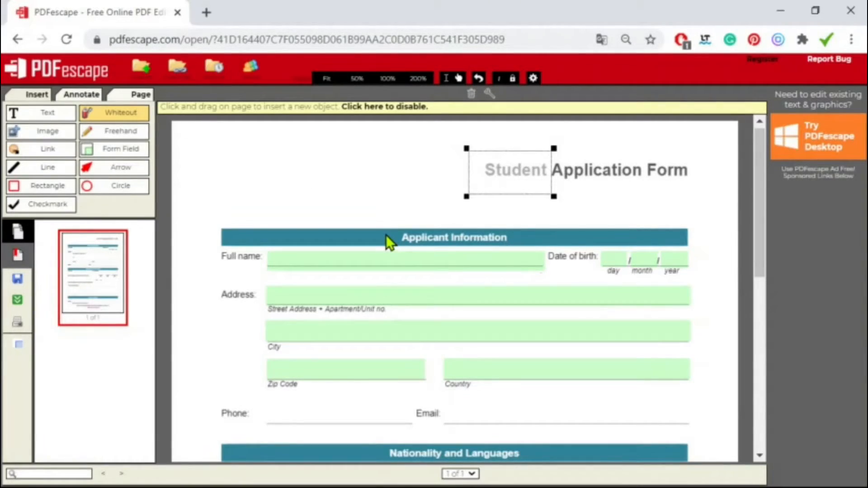
left_click(716, 232)
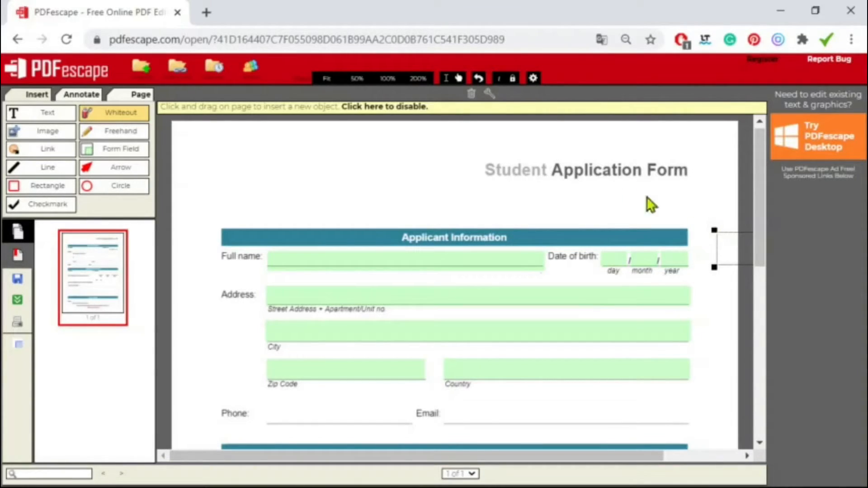
left_click(471, 94)
Duplicate the Zip Code field, move the copy onto the Phone line and shorten it to end before the Email label.
scroll(747, 266, "down", 4)
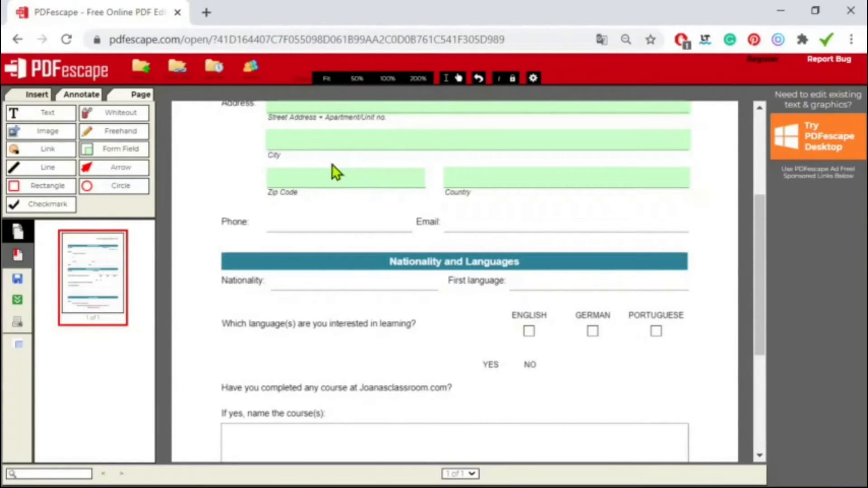
right_click(343, 175)
left_click(413, 271)
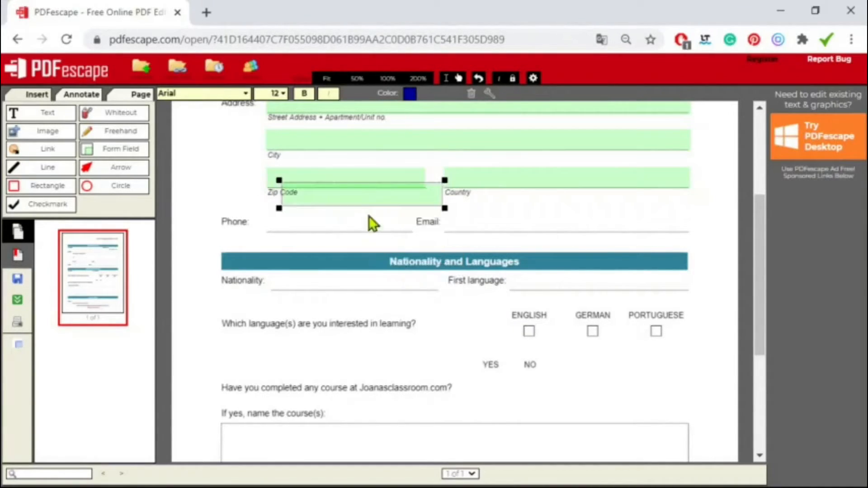
left_click_drag(310, 194, 298, 223)
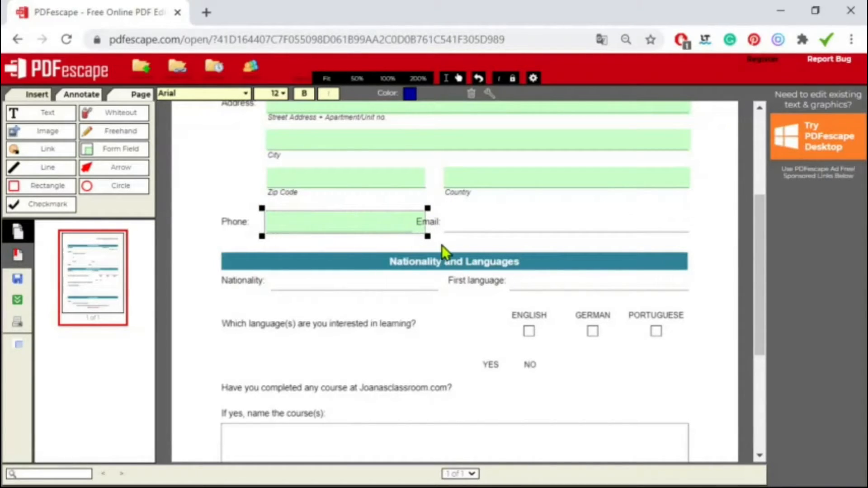
left_click(403, 221)
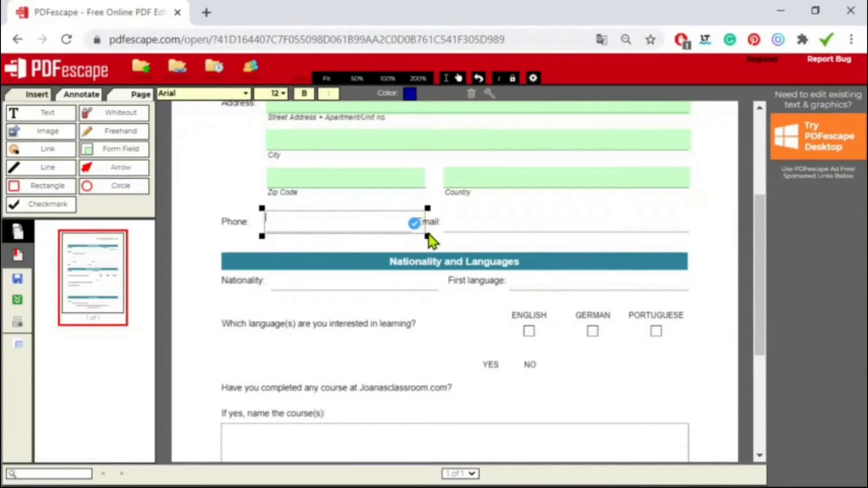
left_click_drag(428, 236, 414, 235)
Duplicate the Phone field, move the copy onto the Email line and widen it to the line's end.
right_click(370, 220)
left_click(415, 314)
left_click_drag(367, 235, 532, 220)
left_click_drag(594, 236, 695, 236)
Duplicate the Email field, move the copy onto the Nationality line and resize it to fit below the section header.
right_click(548, 226)
left_click(588, 312)
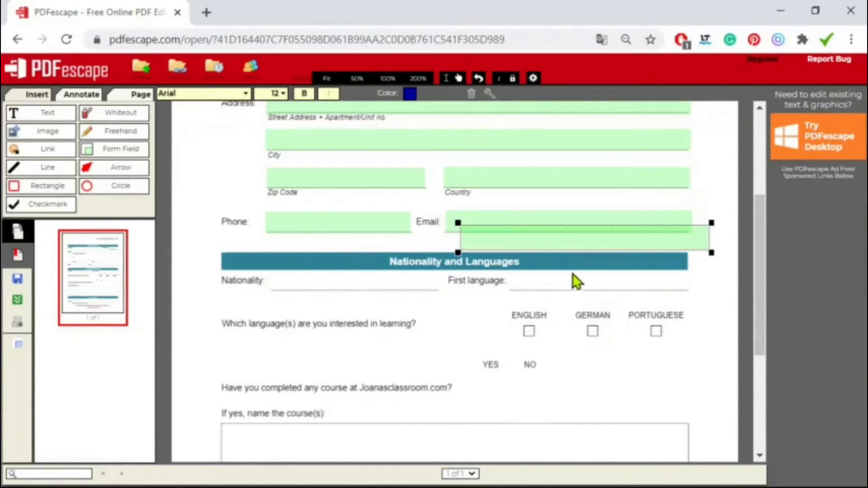
left_click_drag(546, 235, 355, 280)
left_click_drag(519, 296, 443, 298)
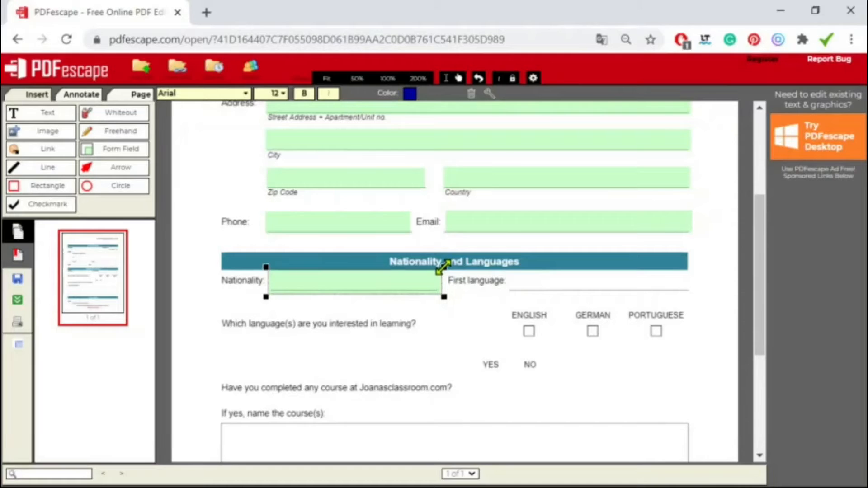
left_click_drag(444, 266, 443, 269)
Duplicate the Nationality field, place the copy on the First language line and stretch it to the line's end.
right_click(409, 280)
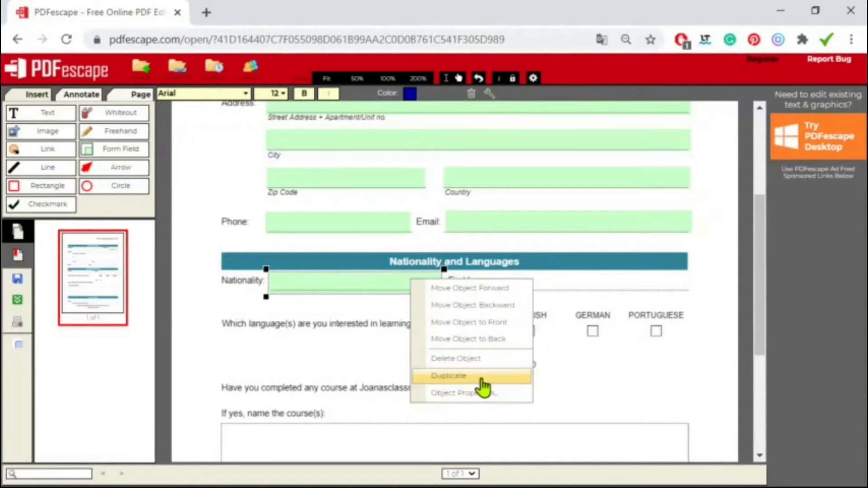
left_click(484, 377)
left_click_drag(390, 297, 614, 281)
left_click_drag(683, 297, 691, 294)
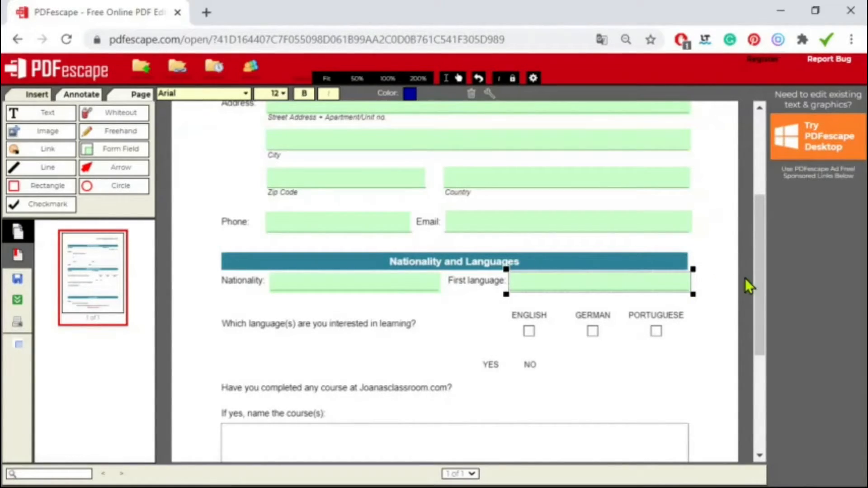
left_click(712, 263)
Add a Checkbox form field on the box under ENGLISH in the language question.
scroll(713, 260, "down", 4)
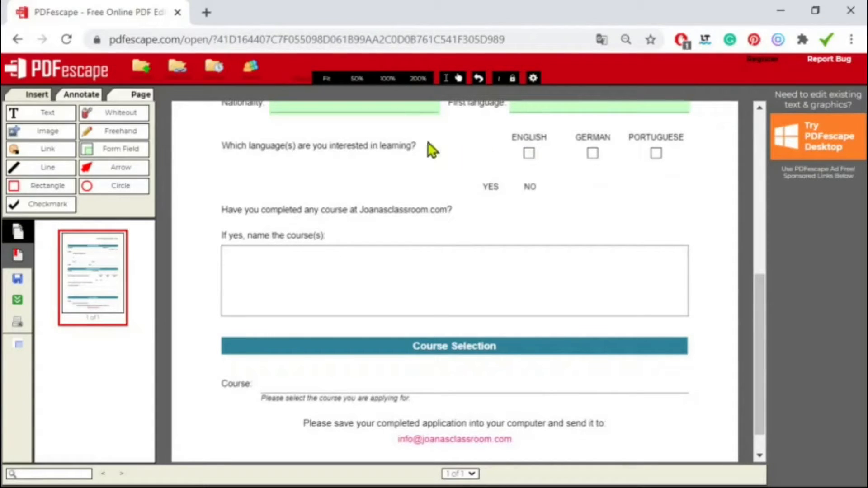
left_click(128, 154)
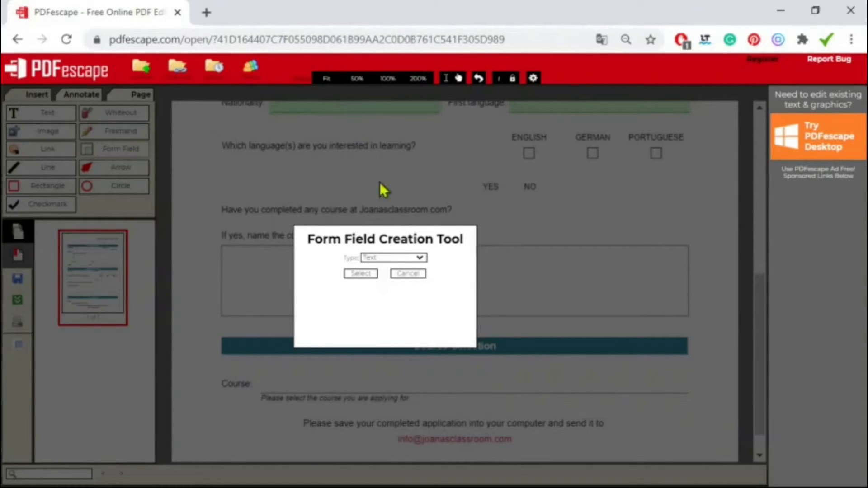
left_click(411, 295)
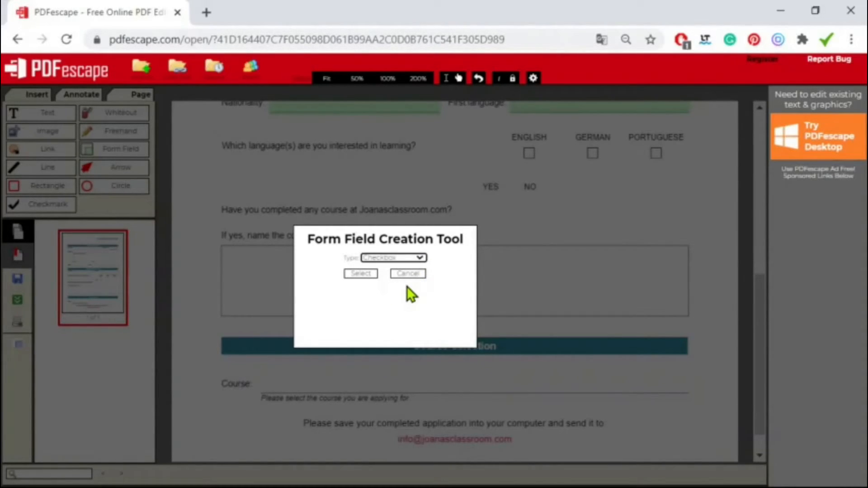
left_click(360, 274)
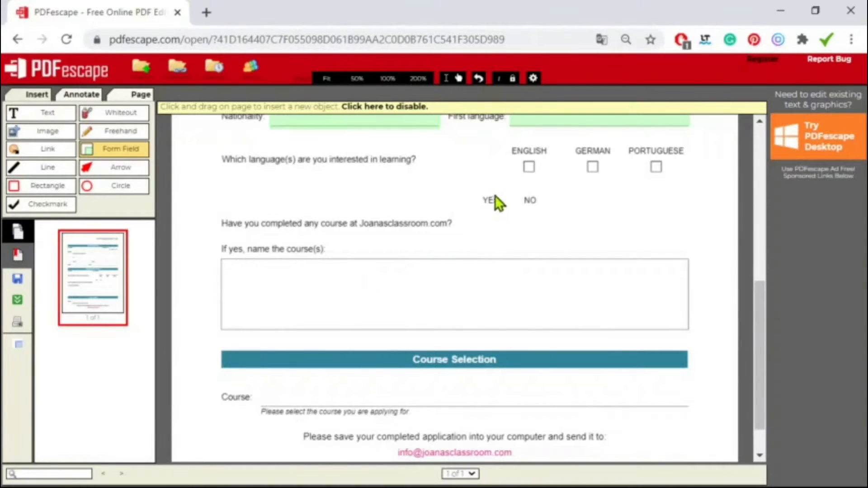
left_click(530, 167)
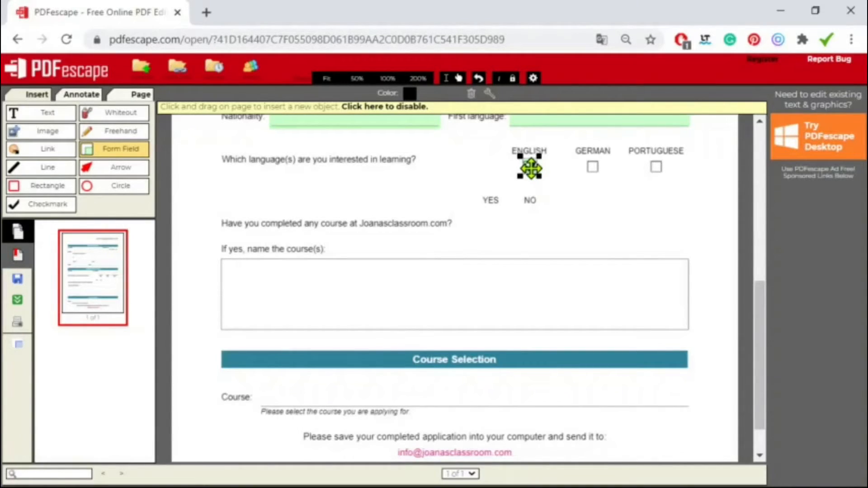
Tick the ENGLISH checkbox and nudge it slightly so it lines up with the printed box.
left_click(530, 166)
key("Left")
key("Left")
key("Down")
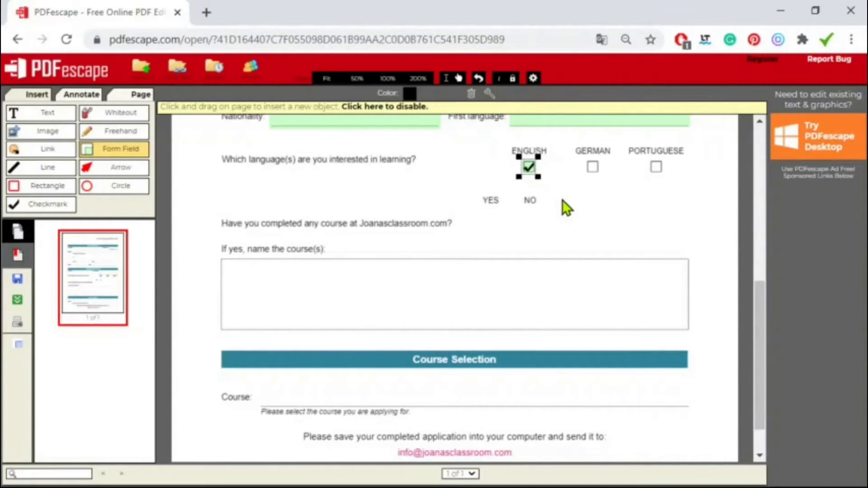
Try the Circle and Cross check types on the ENGLISH checkbox.
left_click(489, 94)
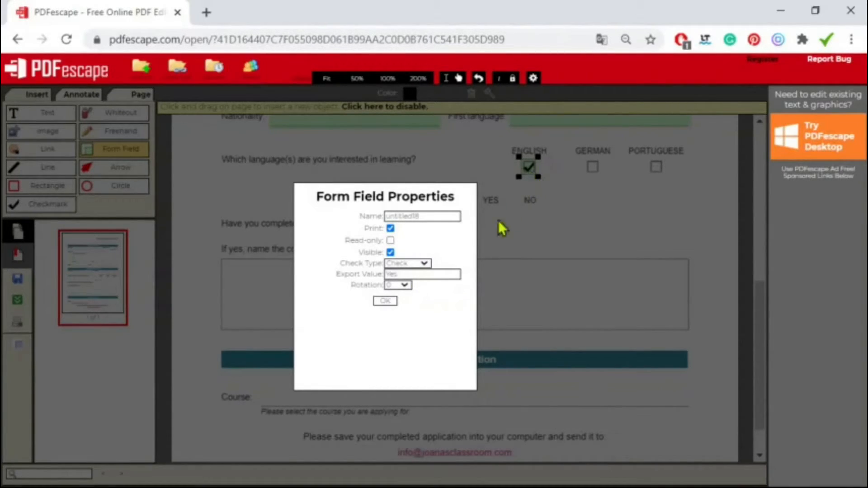
left_click(407, 287)
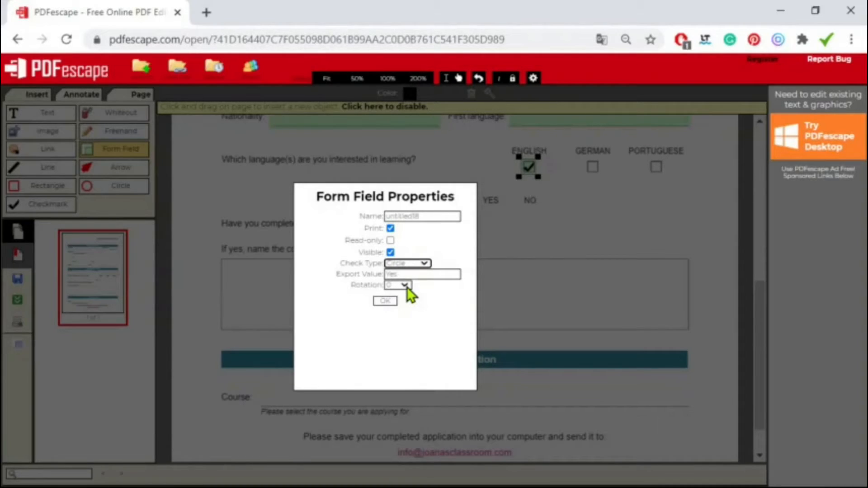
left_click(391, 302)
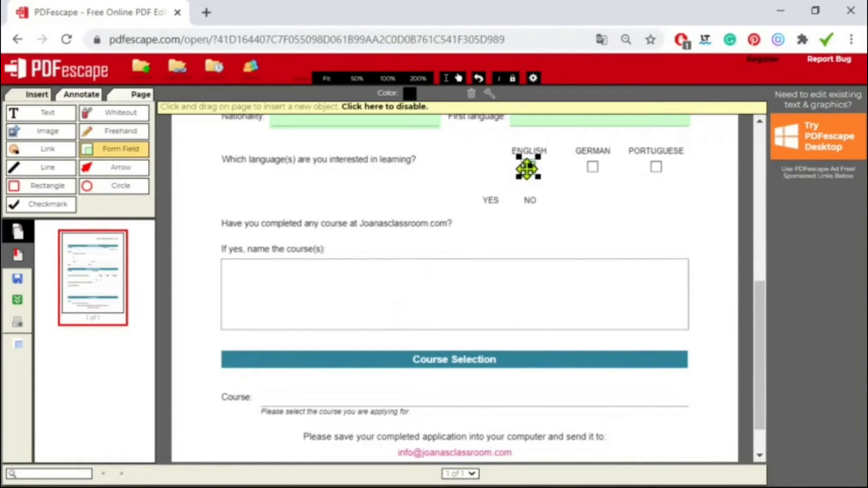
left_click(491, 94)
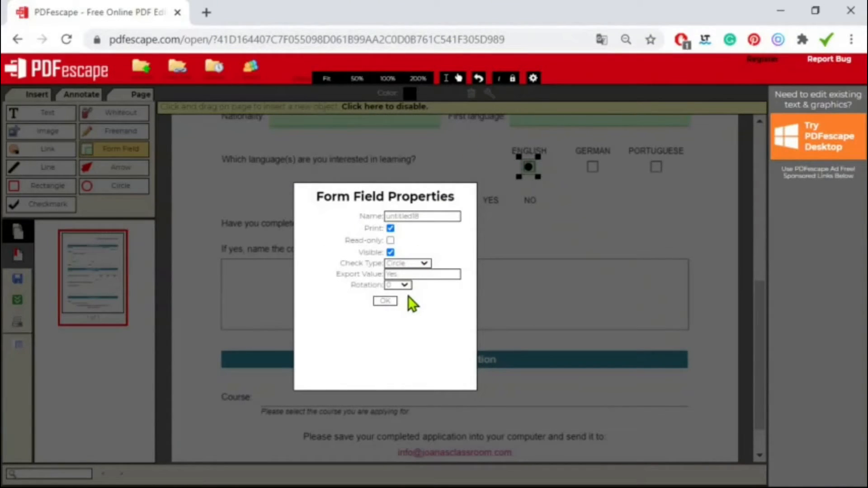
left_click(385, 301)
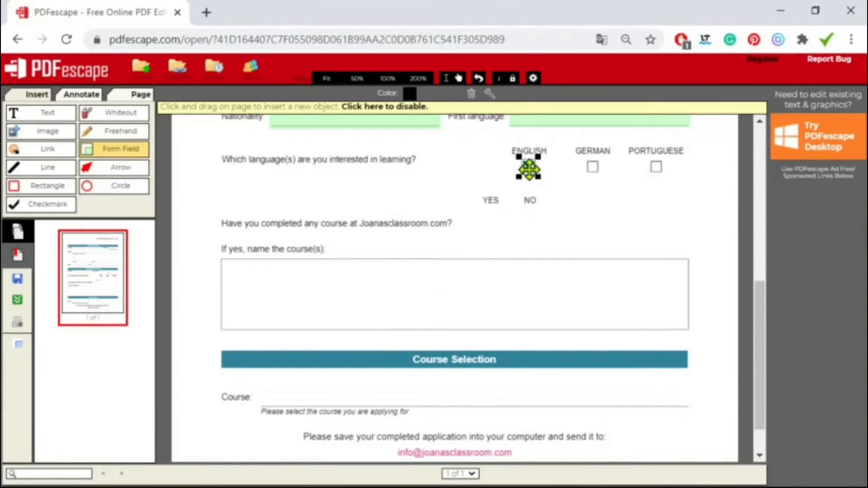
Try the Diamond and Square check types on the ENGLISH checkbox.
left_click(491, 94)
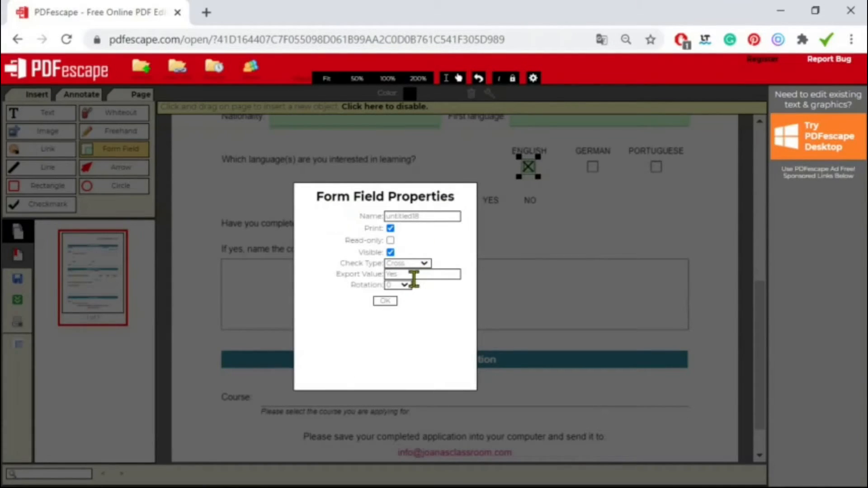
left_click(409, 264)
left_click(406, 302)
left_click(390, 301)
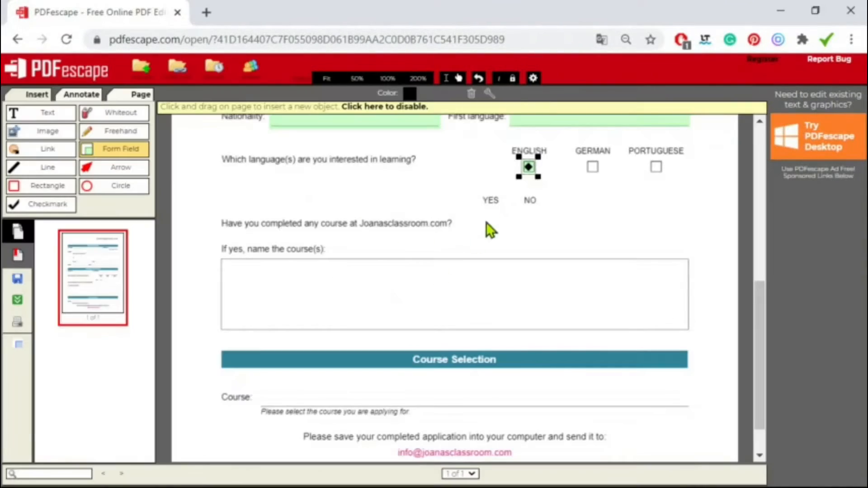
left_click(490, 94)
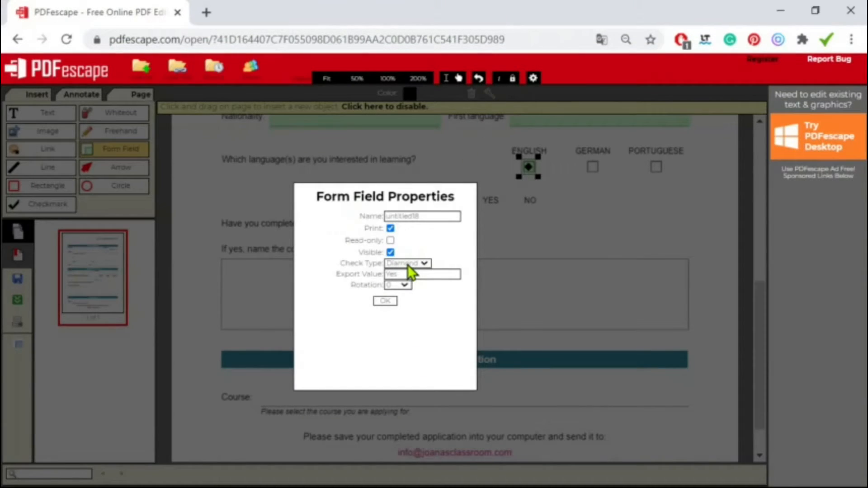
left_click(388, 301)
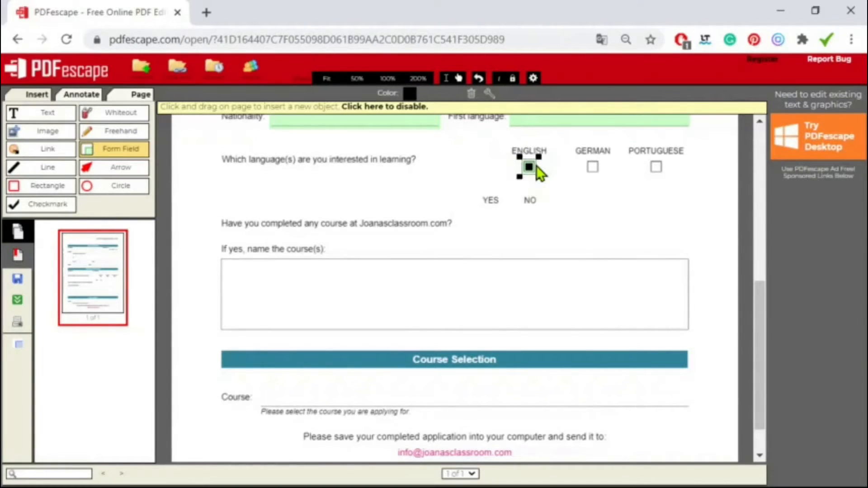
Try one more check type on the ENGLISH checkbox and restore the type to Check.
left_click(489, 94)
left_click(404, 264)
left_click(402, 320)
left_click(392, 301)
left_click(489, 94)
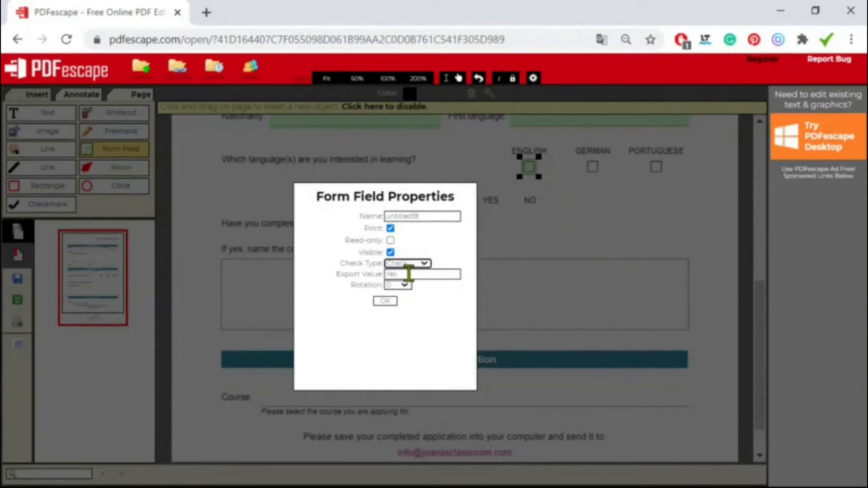
left_click(386, 302)
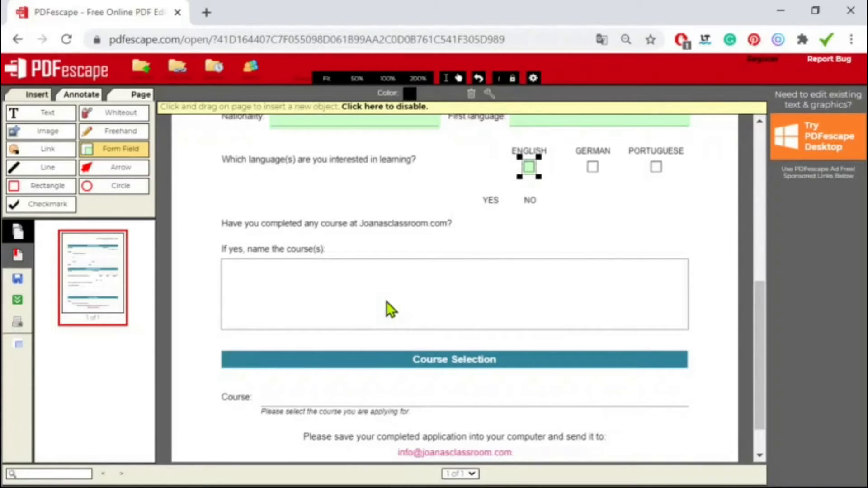
Tick the ENGLISH checkbox, try dark blue for its check mark and set the colour to green.
left_click(529, 167)
left_click(410, 94)
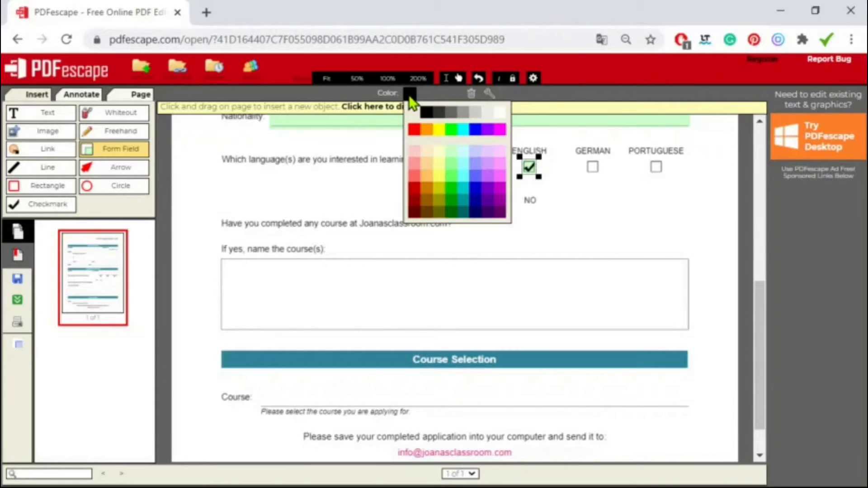
left_click(476, 199)
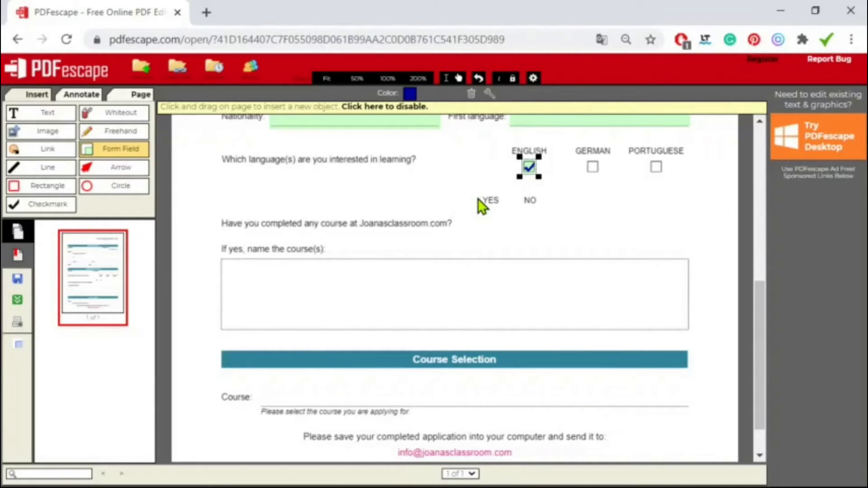
left_click(411, 94)
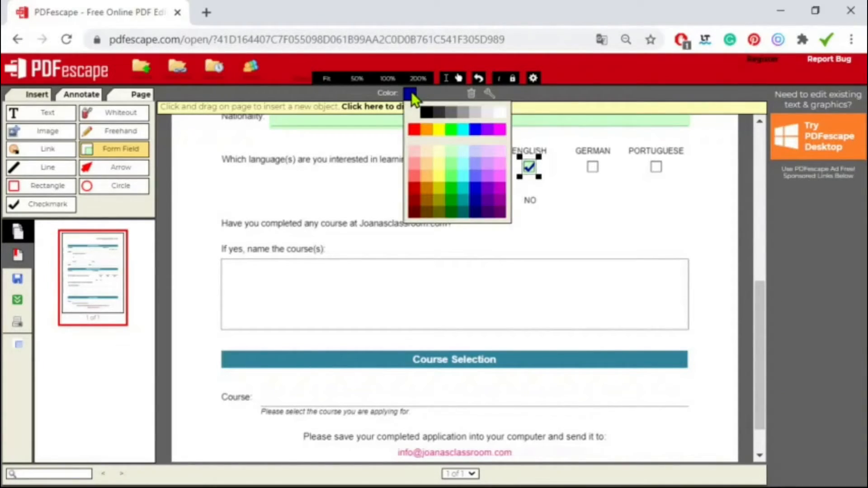
left_click(454, 192)
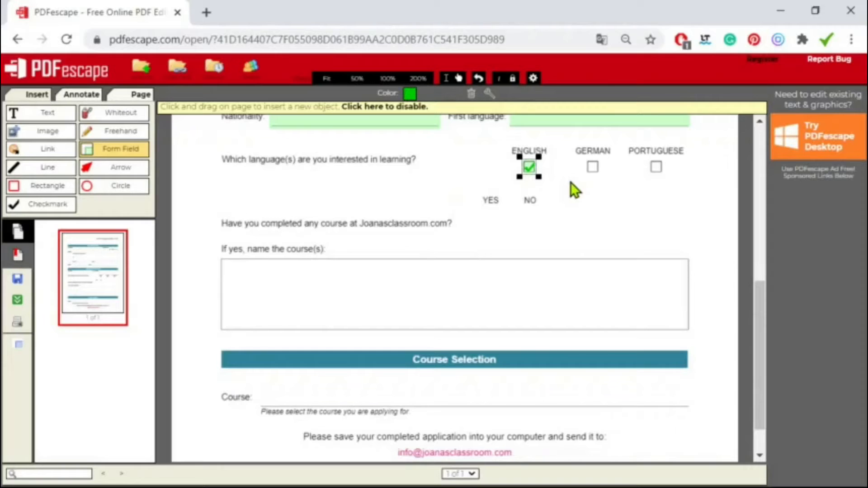
Duplicate the ENGLISH checkbox and place the copy on the box under GERMAN.
right_click(529, 169)
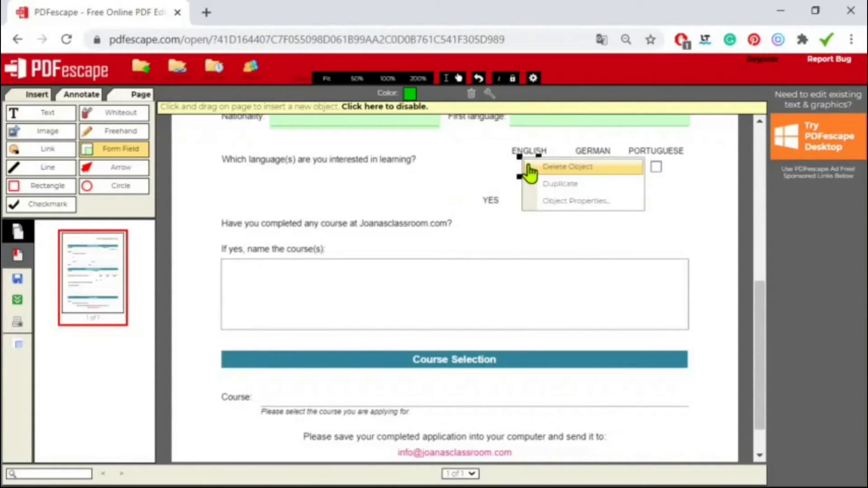
left_click(552, 184)
left_click_drag(544, 169, 593, 154)
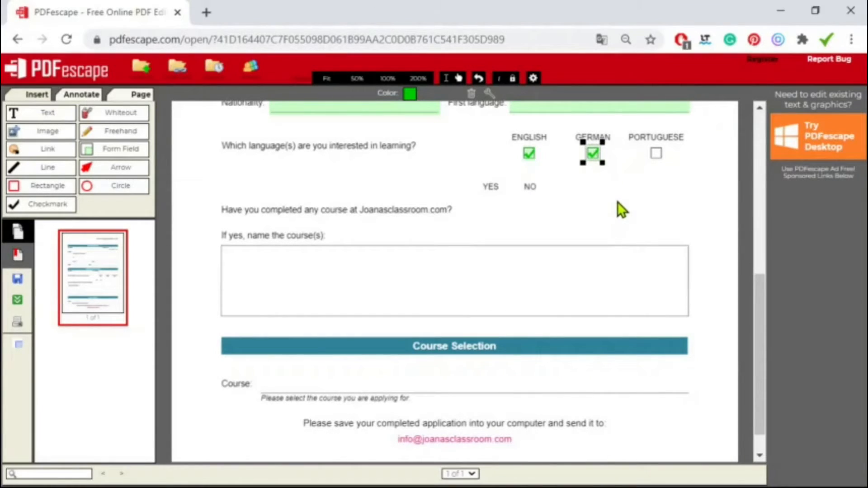
Duplicate the GERMAN checkbox, place the copy on the box under PORTUGUESE and adjust its size to fit.
right_click(597, 155)
left_click(637, 244)
left_click_drag(610, 168, 656, 153)
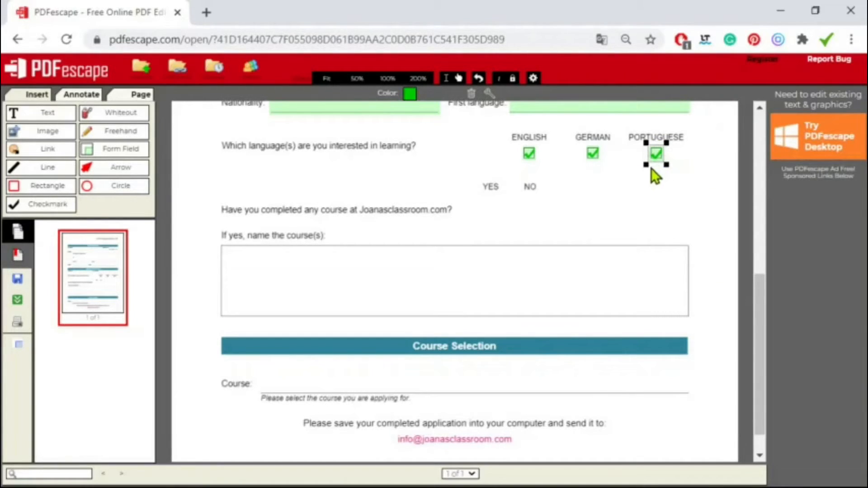
left_click_drag(648, 166, 650, 164)
Test the language checkboxes and leave ENGLISH, GERMAN and PORTUGUESE all unticked.
left_click(595, 147)
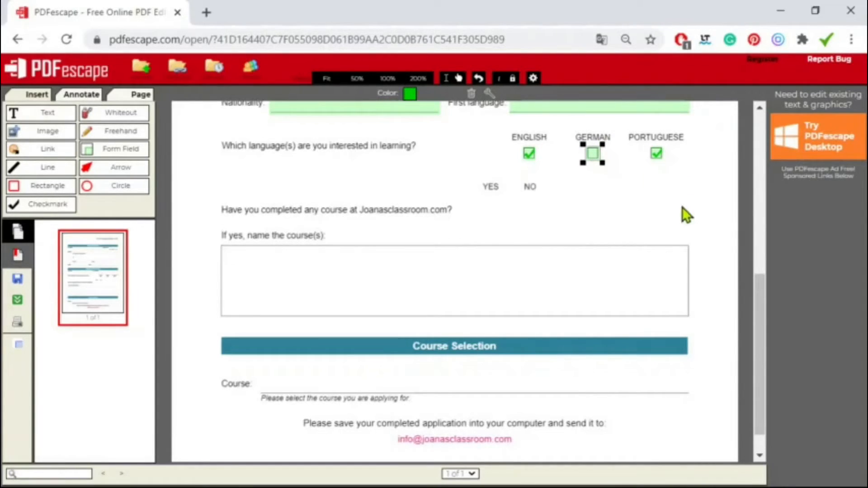
left_click(597, 153)
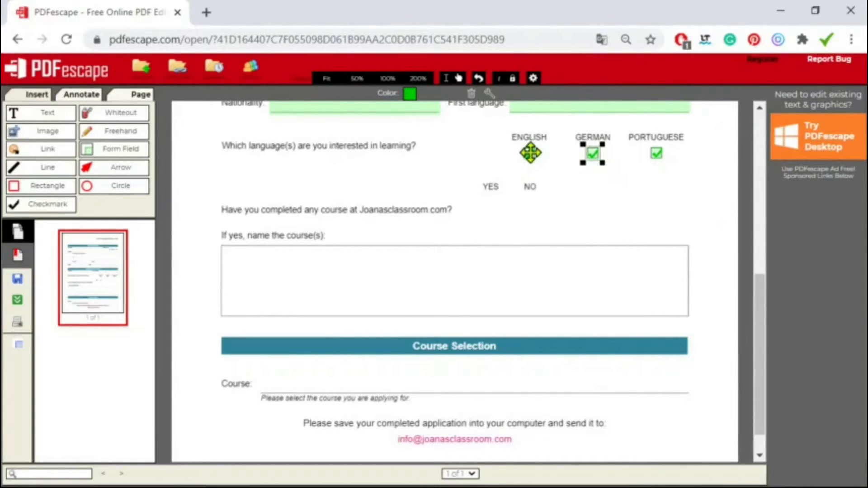
left_click(660, 154)
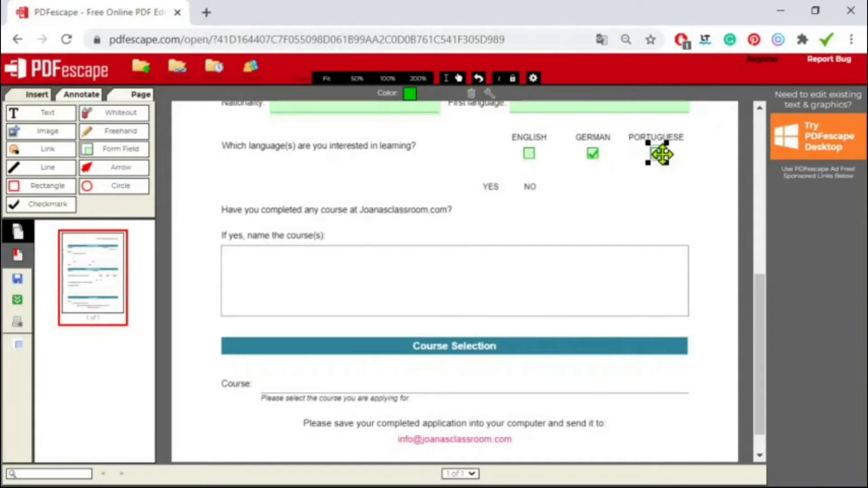
left_click(594, 153)
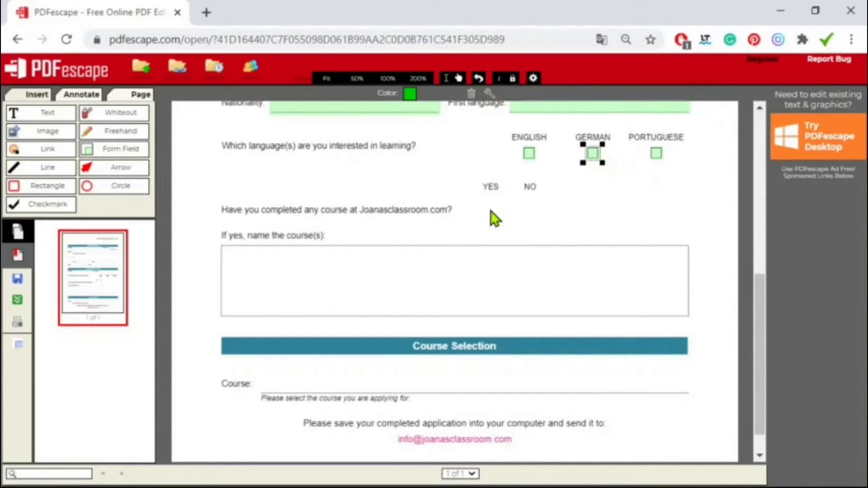
Add a radio button form field under YES, shrink it to fit below the label and set its colour to green.
left_click(121, 150)
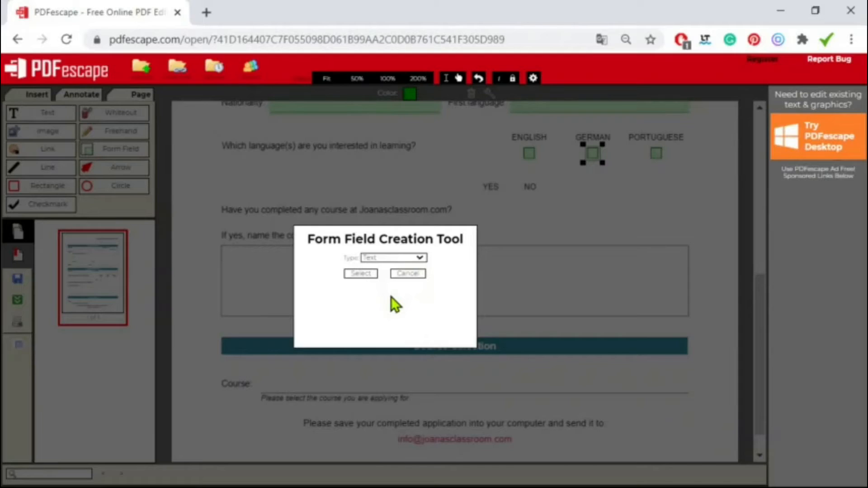
left_click(361, 275)
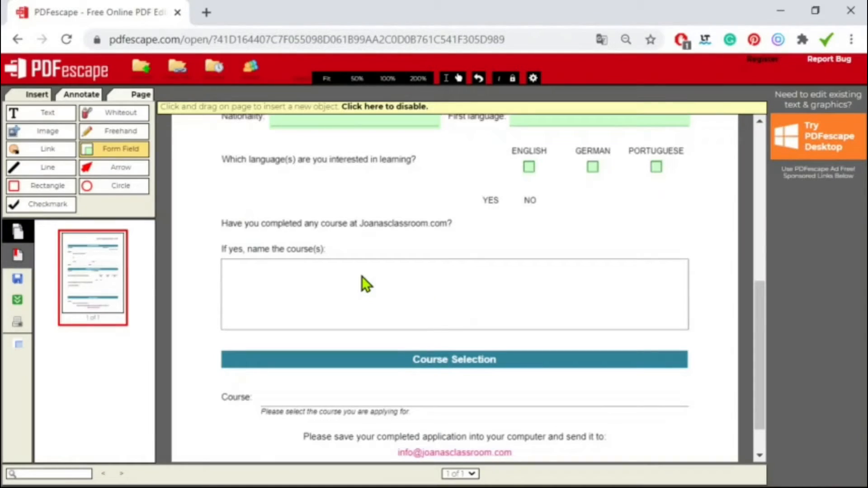
left_click(489, 220)
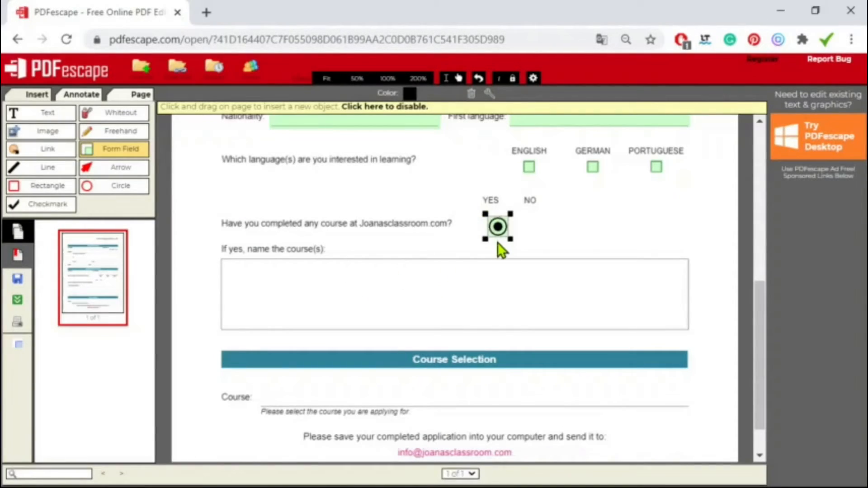
left_click_drag(493, 224, 491, 220)
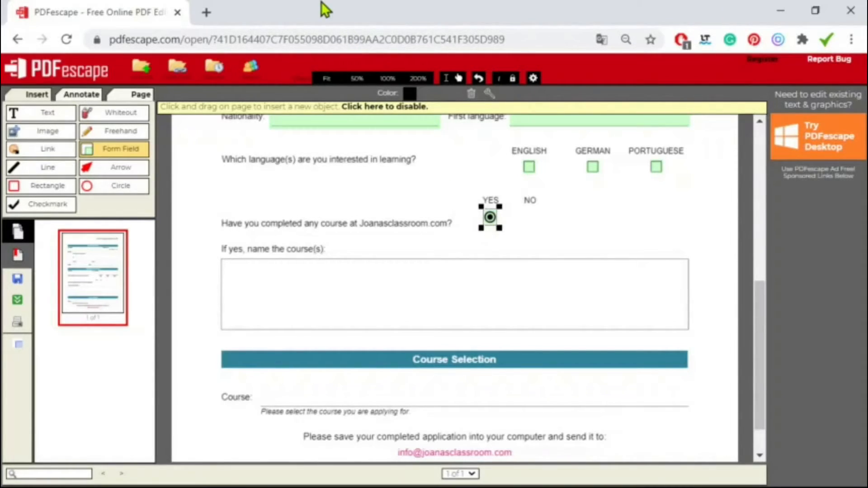
left_click(409, 92)
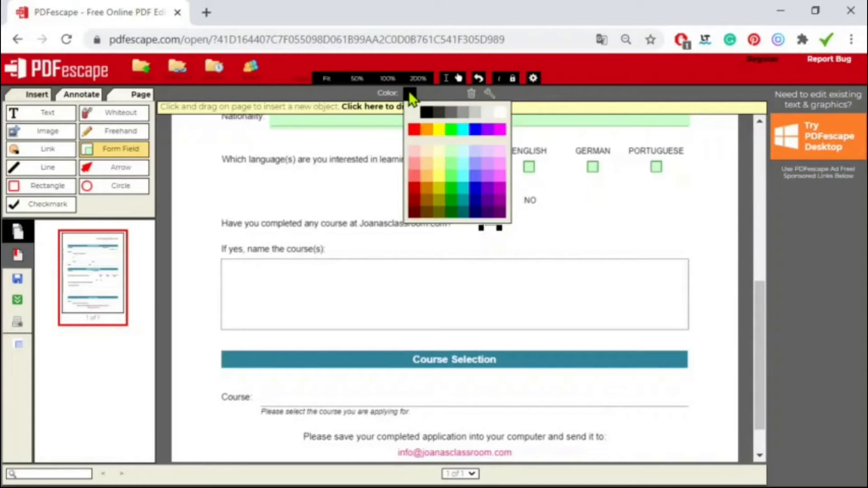
left_click(452, 191)
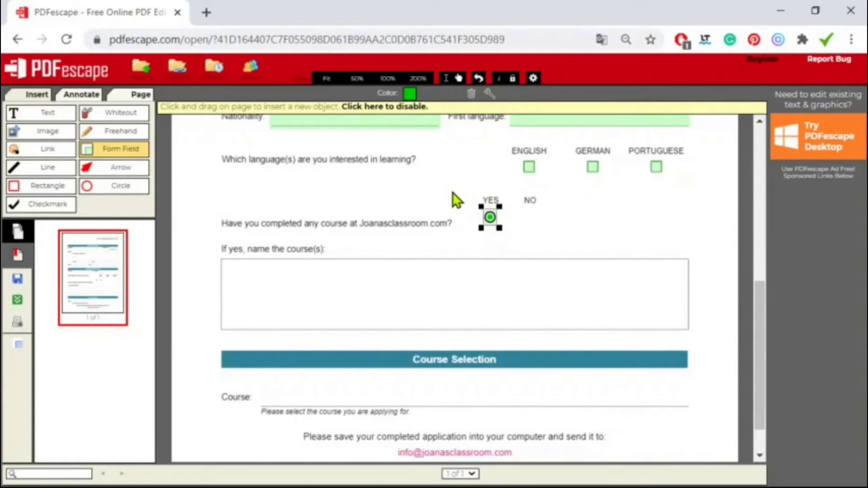
Duplicate the YES radio button and place the copy under NO.
right_click(490, 216)
left_click(509, 234)
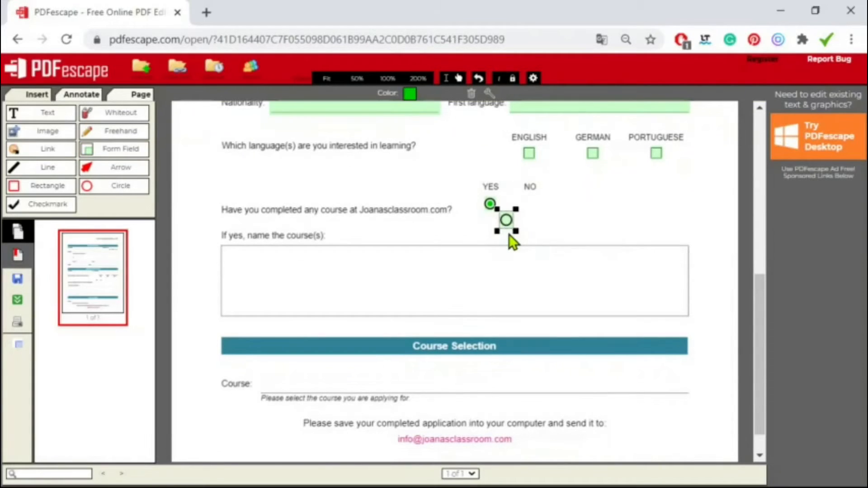
left_click_drag(505, 220, 529, 203)
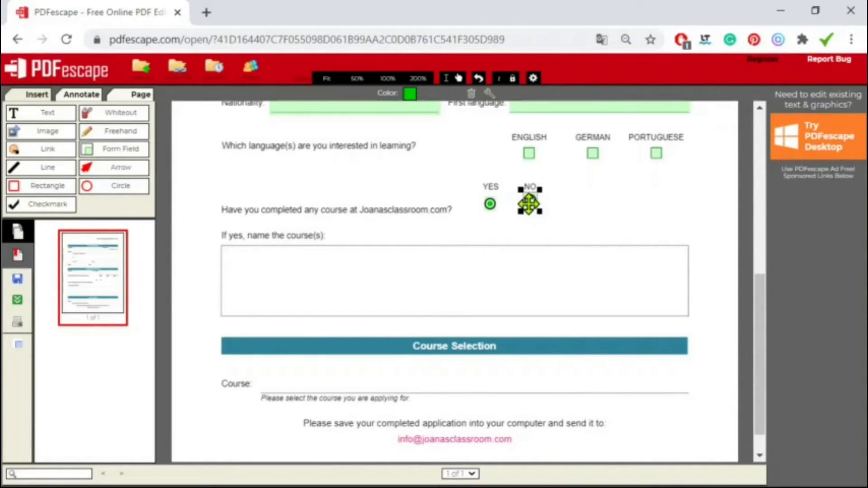
Set the NO radio button's colour to red, select that option and align it level with the YES button.
left_click(411, 94)
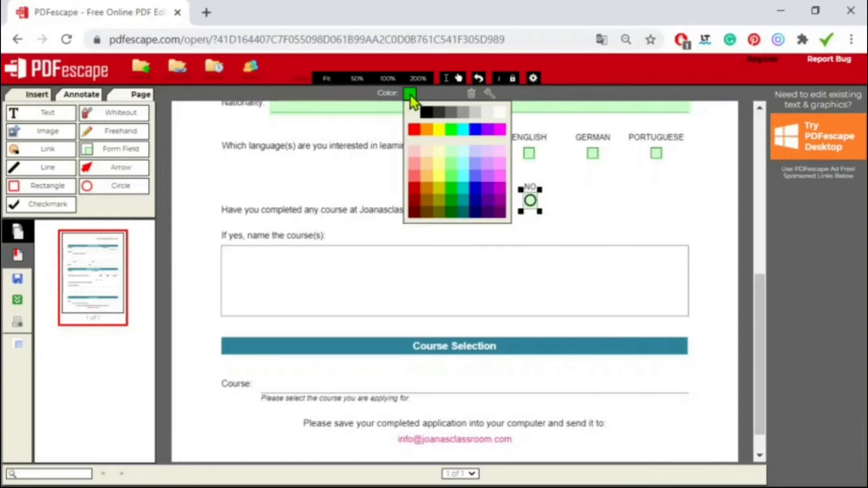
left_click(413, 130)
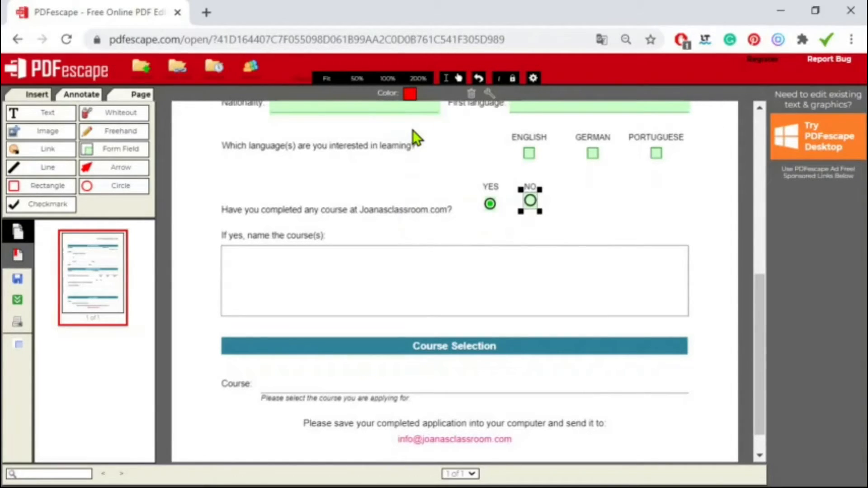
left_click(530, 201)
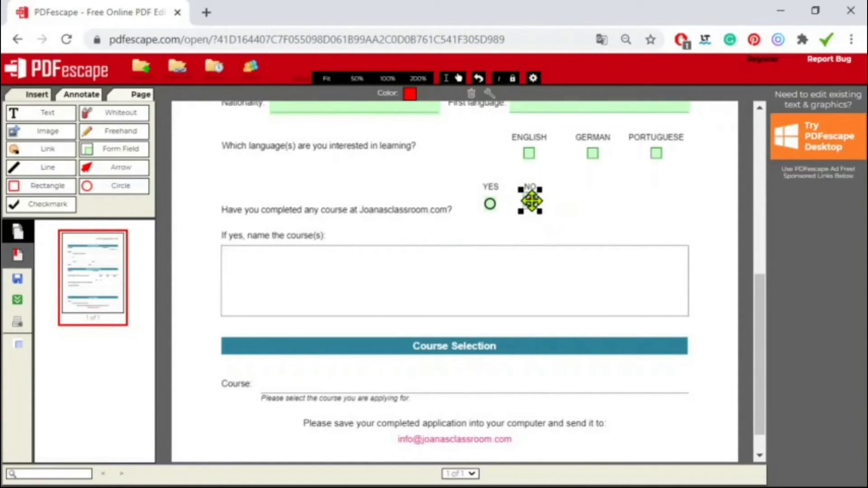
left_click_drag(532, 201, 531, 205)
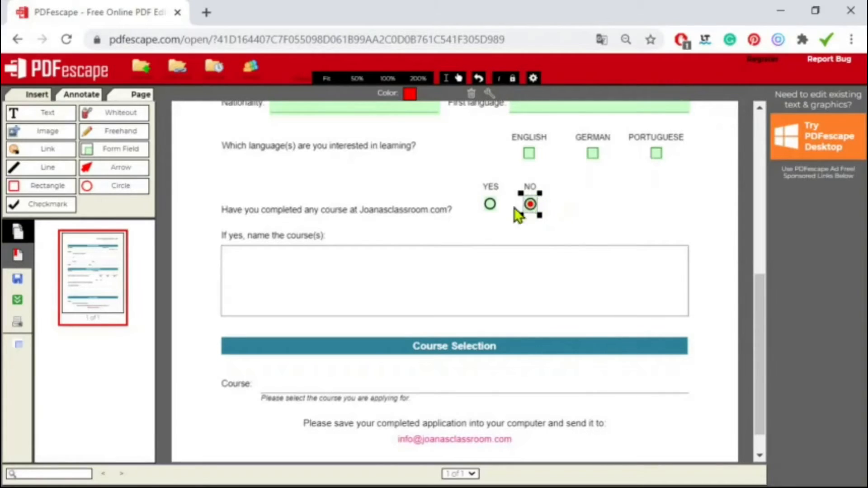
Test the YES and NO radio buttons by switching between them, ending with YES selected.
left_click(490, 204)
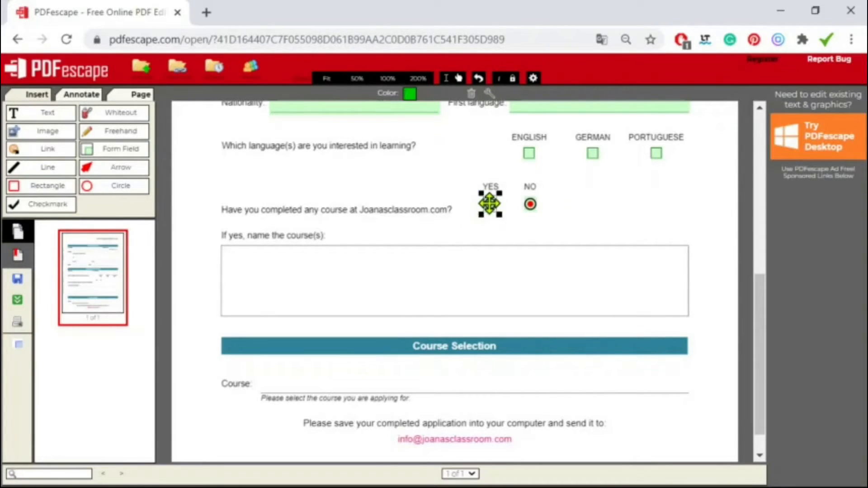
left_click(527, 206)
left_click(570, 242)
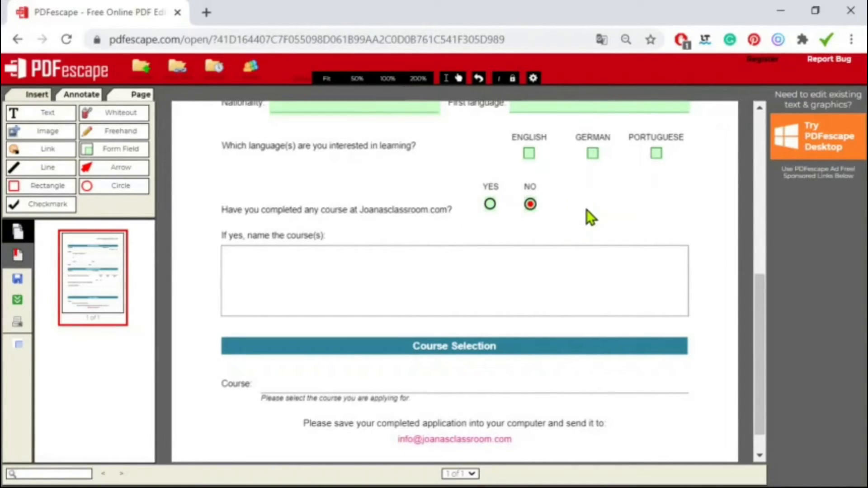
left_click(491, 201)
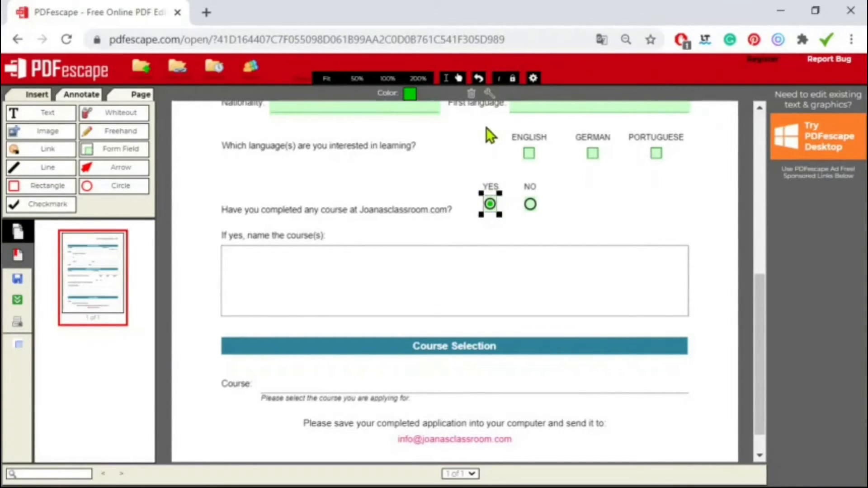
Try the Check and Cross check types on the YES radio button.
left_click(489, 94)
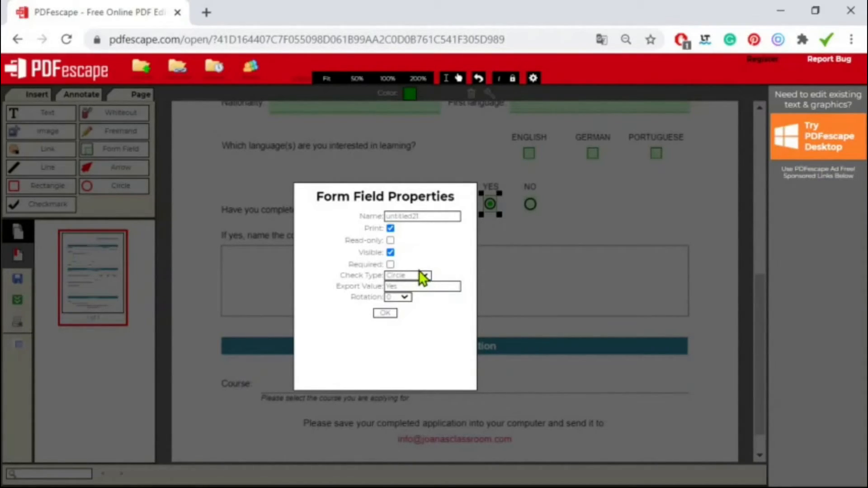
left_click(406, 290)
left_click(385, 312)
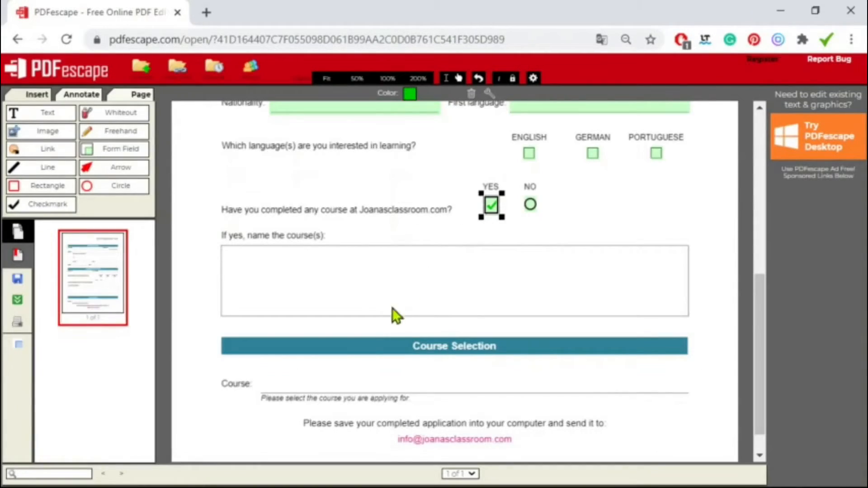
left_click(490, 93)
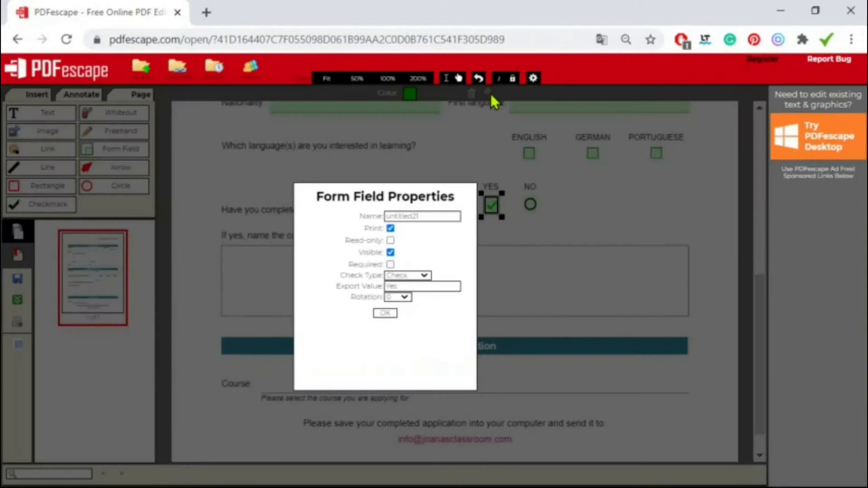
left_click(415, 275)
left_click(409, 310)
left_click(385, 313)
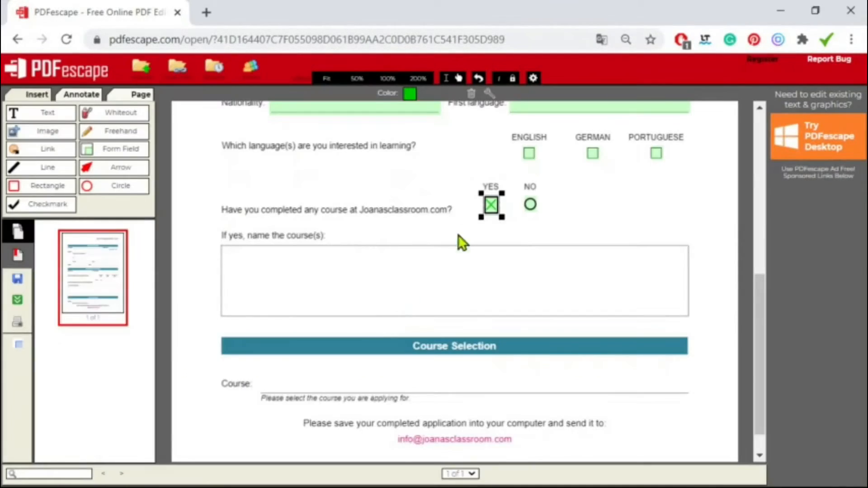
Try the Diamond check type on the YES radio button and return it to Check.
left_click(490, 94)
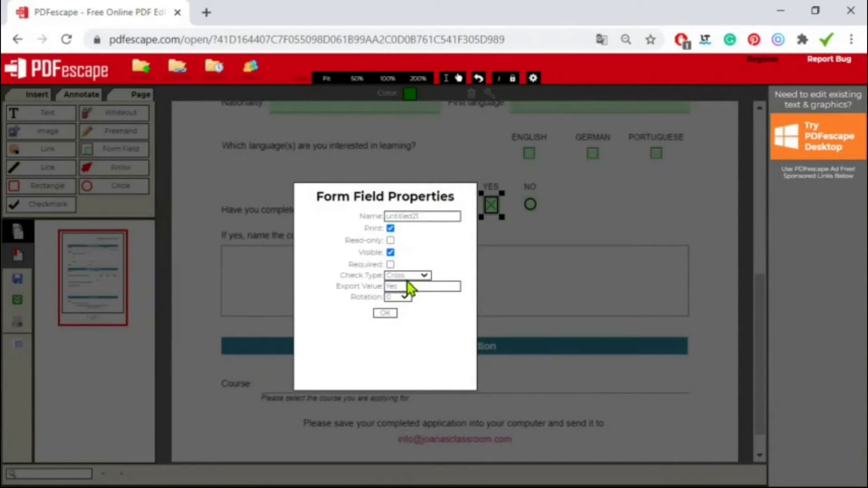
left_click(405, 315)
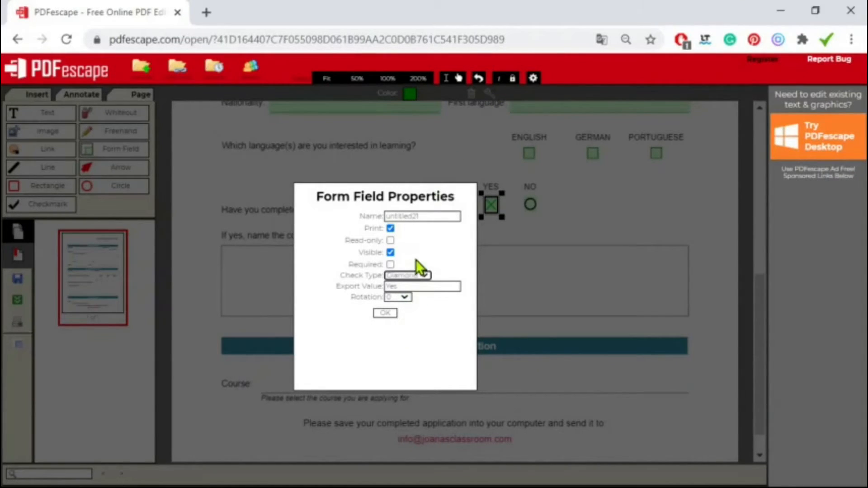
left_click(376, 313)
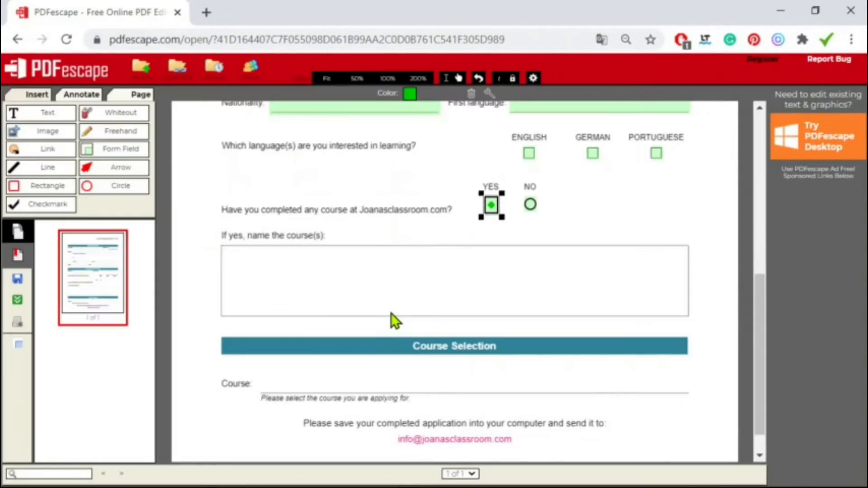
left_click(488, 93)
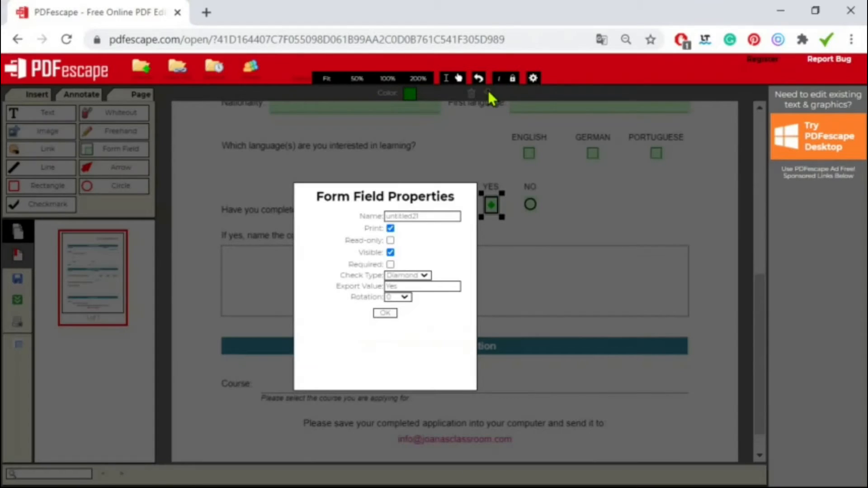
left_click(406, 276)
left_click(406, 285)
left_click(383, 314)
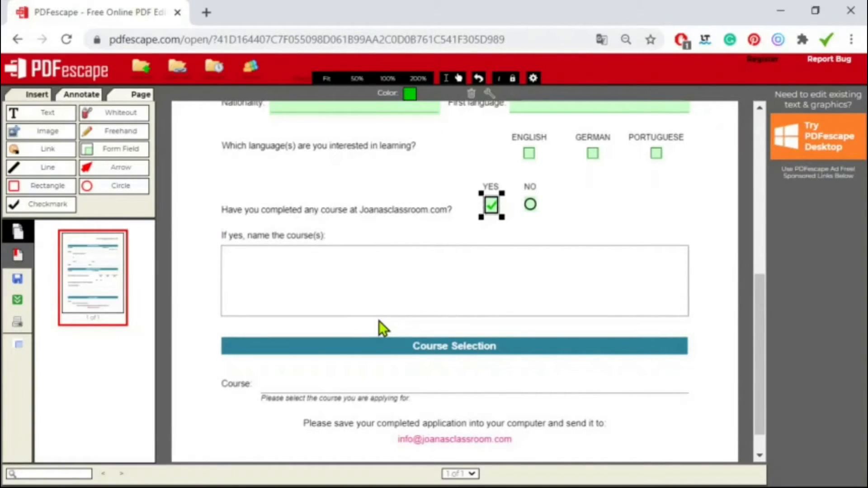
Tick the ENGLISH checkbox and set the YES radio button's check type back to Circle, leaving YES selected.
left_click(531, 154)
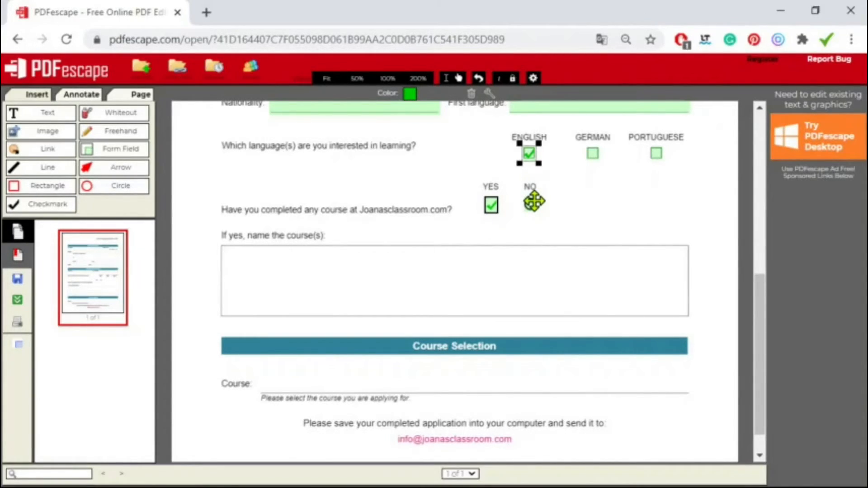
left_click(492, 204)
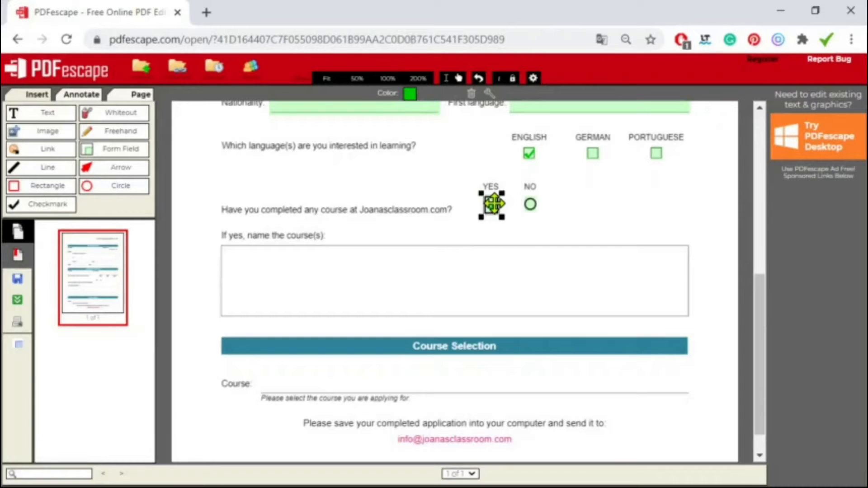
left_click(488, 94)
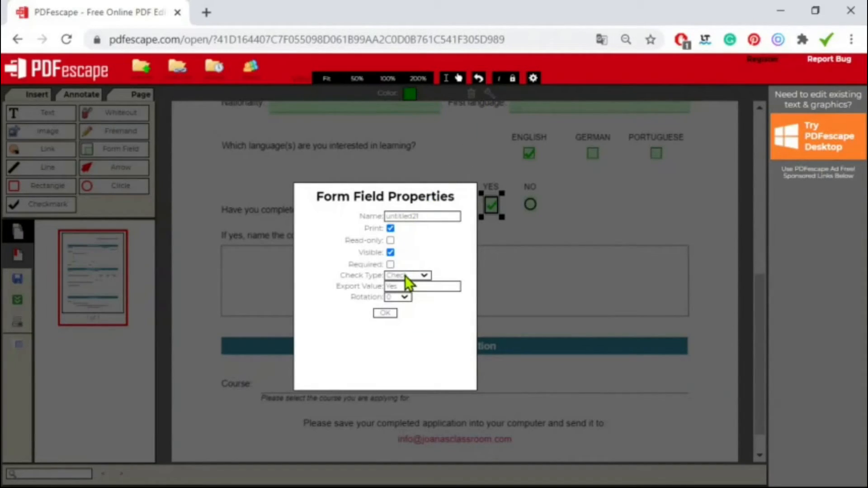
left_click(407, 293)
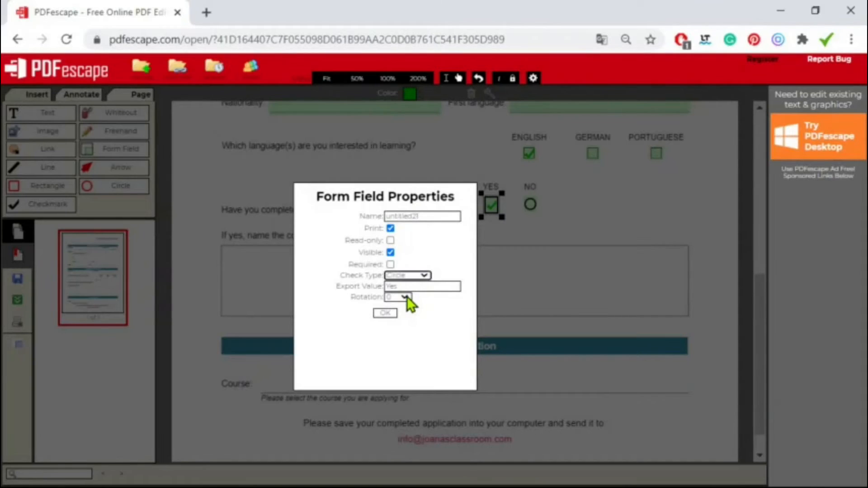
left_click(390, 315)
left_click(530, 206)
left_click(490, 203)
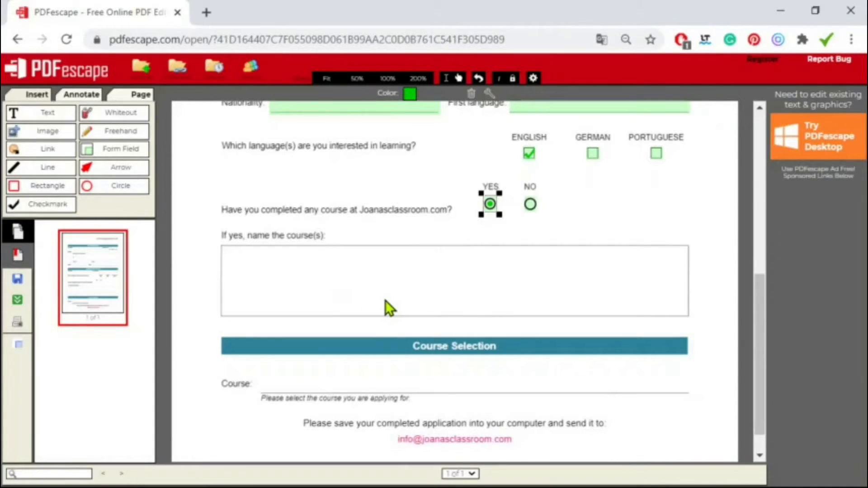
Add a multi-line text form field covering the box under "If yes, name the course(s)" and review its properties.
left_click(128, 154)
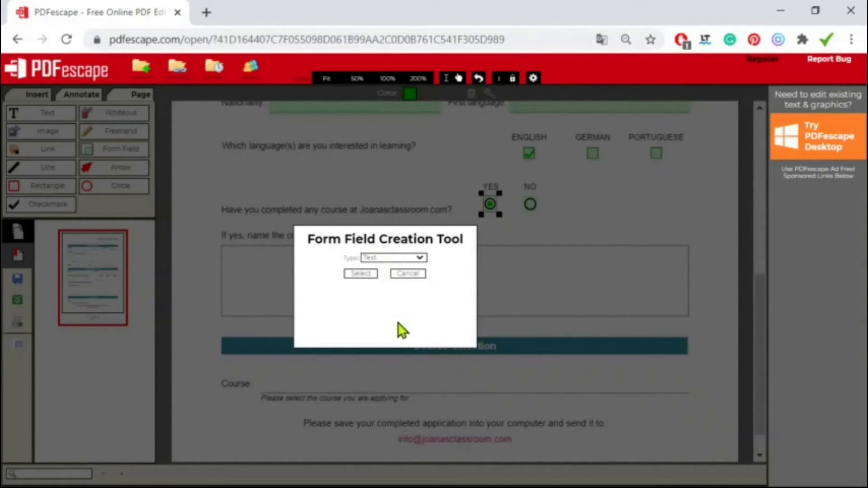
left_click(398, 281)
left_click(360, 274)
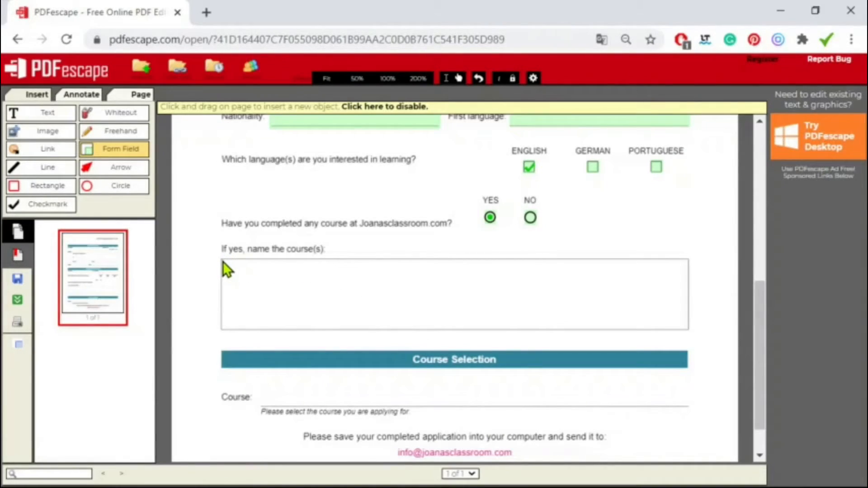
left_click_drag(223, 261, 687, 330)
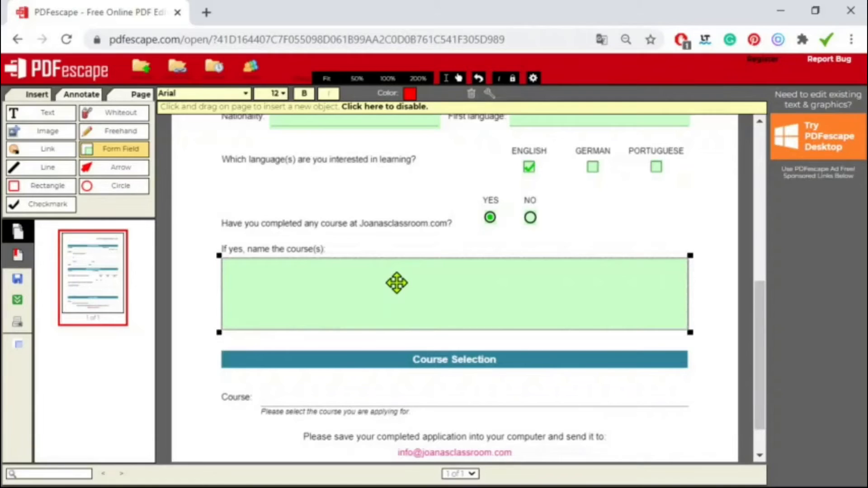
left_click(489, 93)
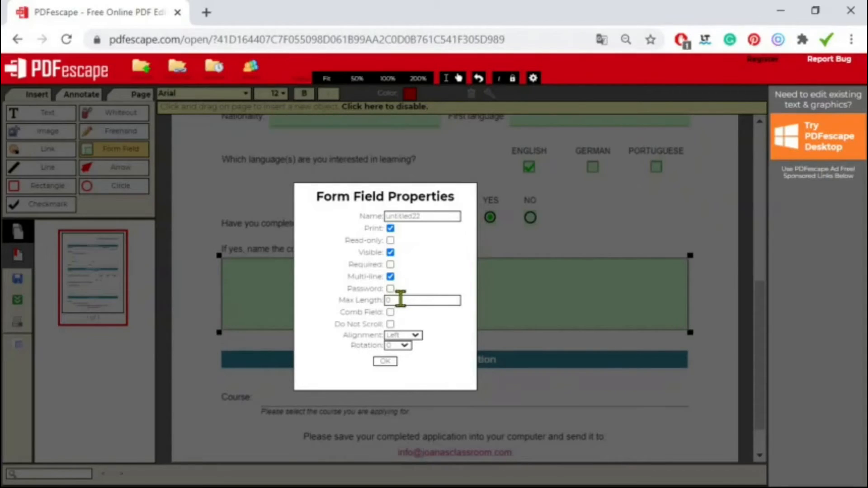
left_click(385, 362)
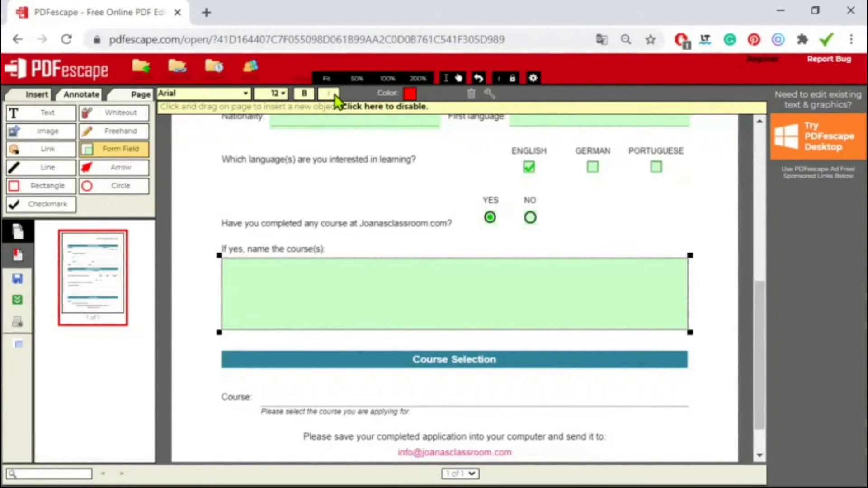
Enter sample text in the course-names field to check its text colour, and clear it.
left_click(410, 94)
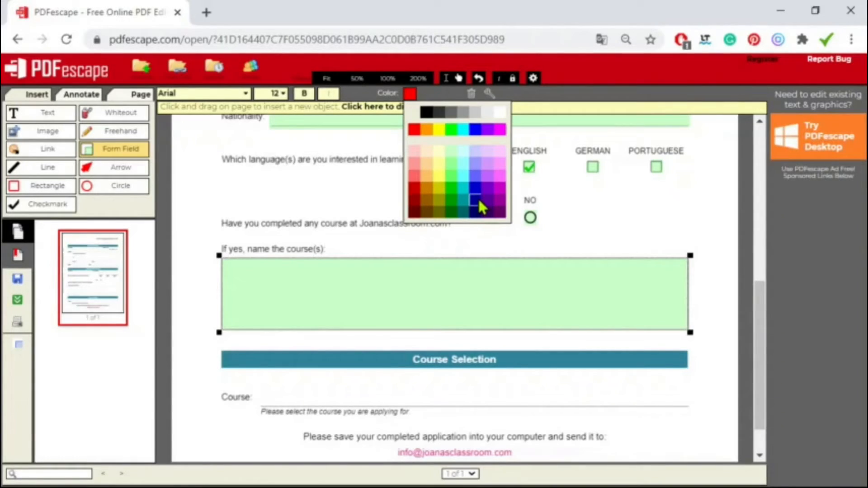
left_click(327, 294)
type("kjhkhkj")
key("BackSpace")
key("BackSpace")
key("BackSpace")
key("BackSpace")
key("BackSpace")
key("BackSpace")
key("BackSpace")
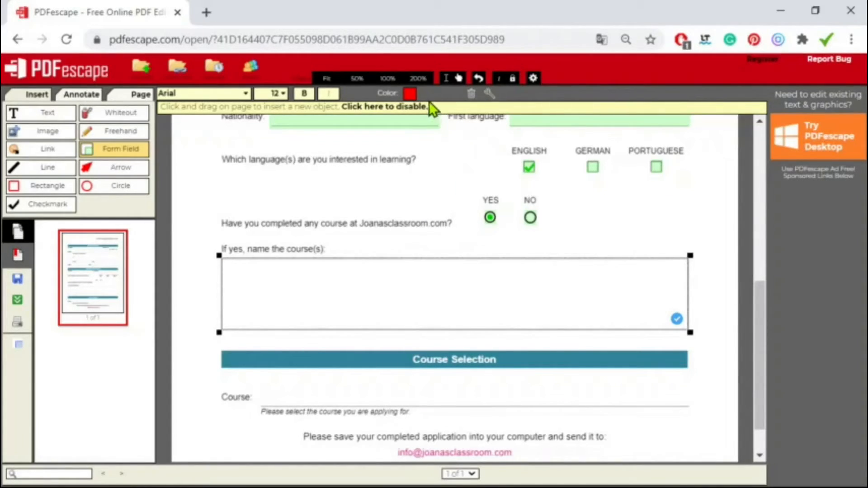
Set the course-names field's text colour to dark blue, testing it with sample text that is cleared again.
left_click(410, 94)
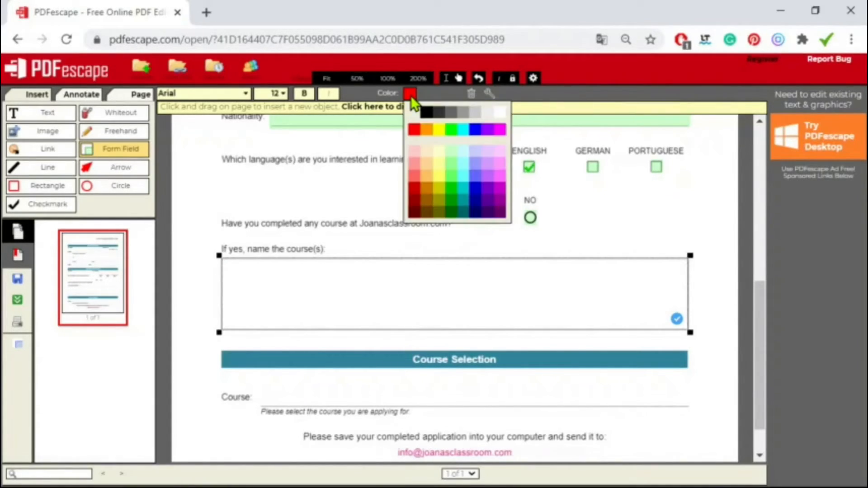
left_click(476, 196)
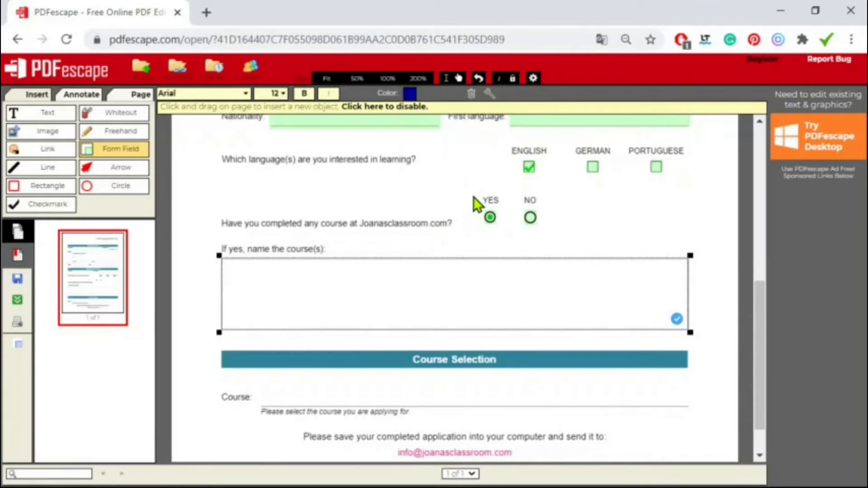
left_click(385, 274)
type("khgkn")
key("BackSpace")
key("BackSpace")
key("BackSpace")
key("BackSpace")
key("BackSpace")
Try font size 13 on sample text in the course-names field, clear the text and return the size to 12.
type("cjpkd")
left_click(273, 94)
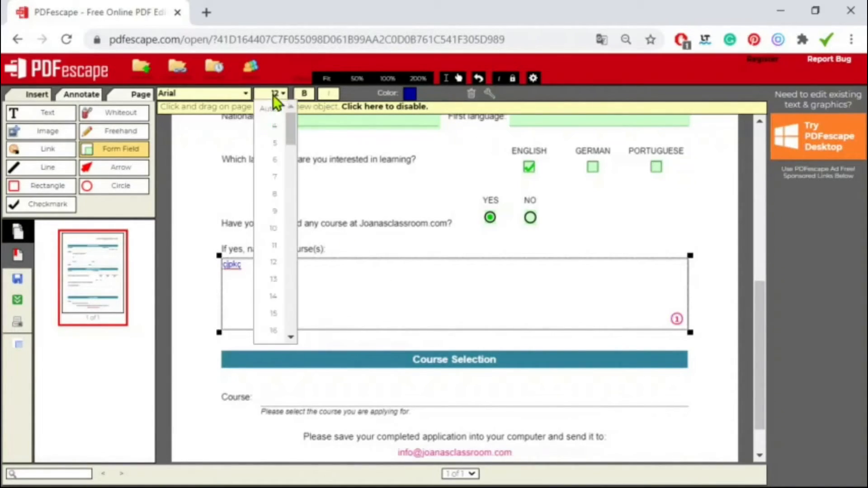
left_click(275, 280)
key("BackSpace")
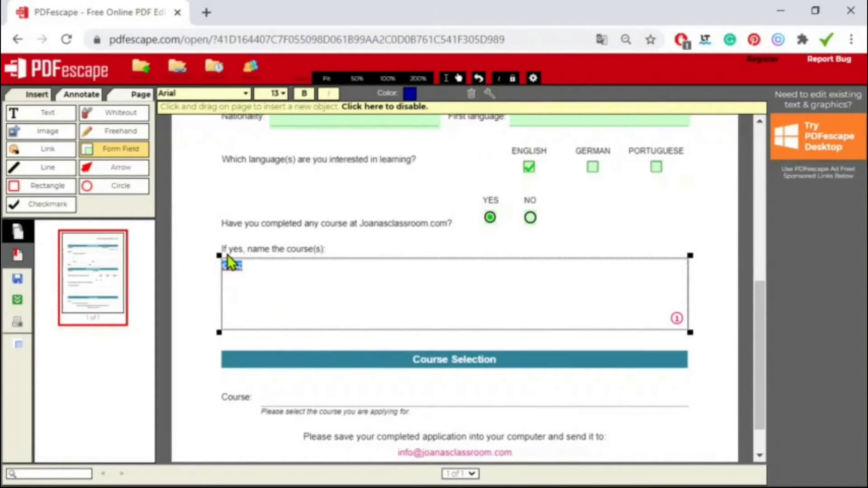
left_click(274, 93)
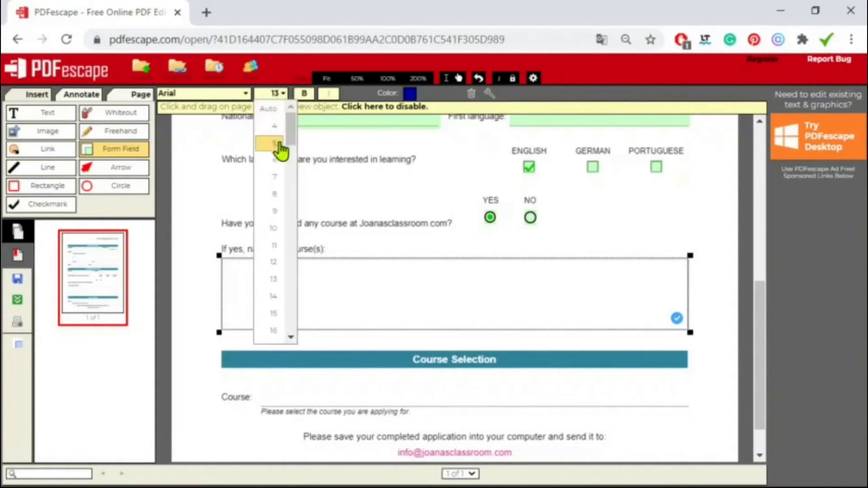
left_click(274, 262)
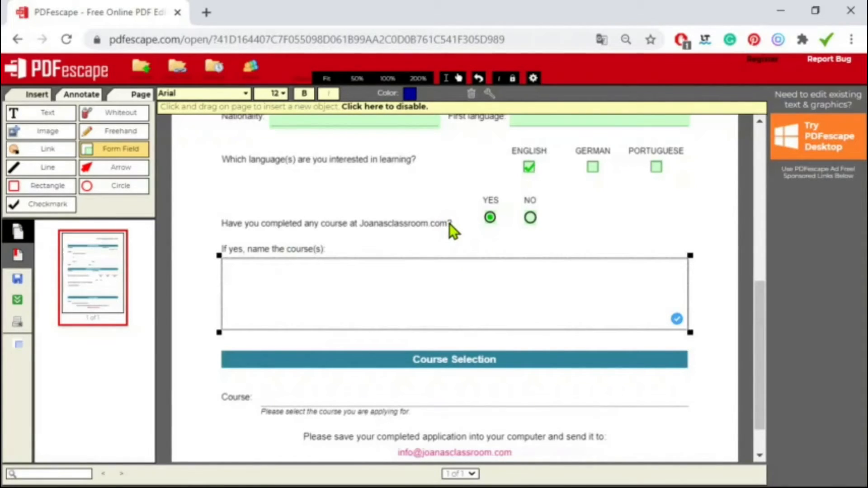
Enter "xxxx XXX xxx" in the course-names field and paste copies of it until the text wraps to a second line.
left_click(409, 284)
type("xxxxx XXX xxx")
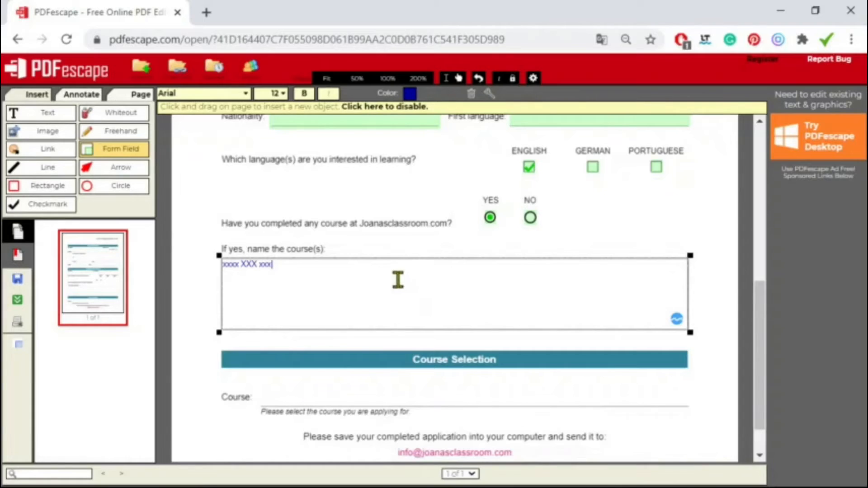
left_click_drag(276, 266, 219, 271)
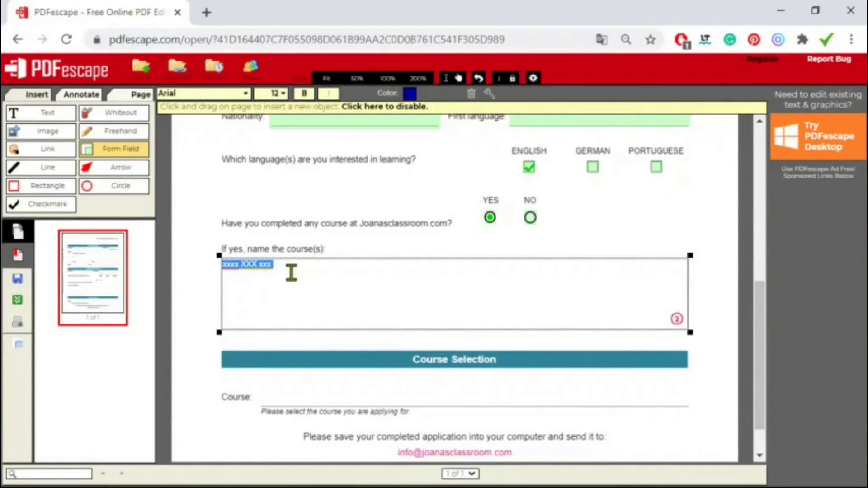
key("ctrl+c")
left_click(275, 267)
key("ctrl+v")
key("ctrl+v")
key("ctrl+v")
key("ctrl+v")
key("ctrl+v")
key("ctrl+v")
key("ctrl+v")
key("ctrl+v")
key("ctrl+v")
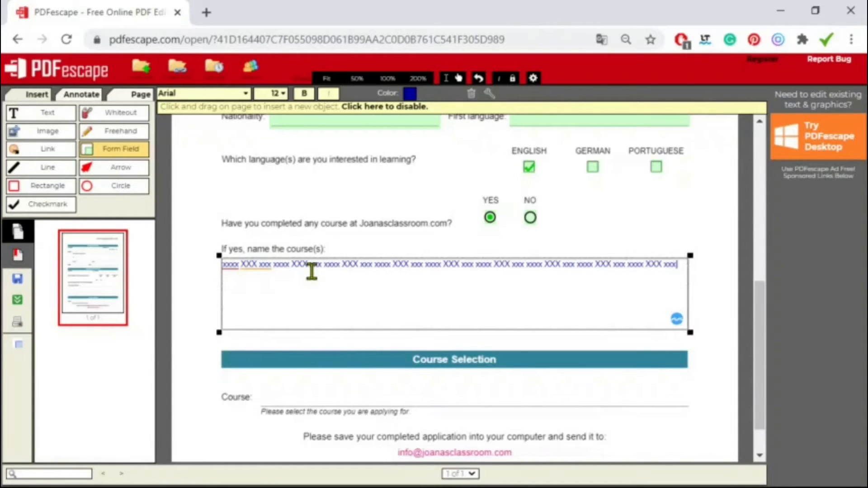
Copy all the sample text in the course-names field and paste it repeatedly until the box overflows.
left_click_drag(292, 276, 223, 261)
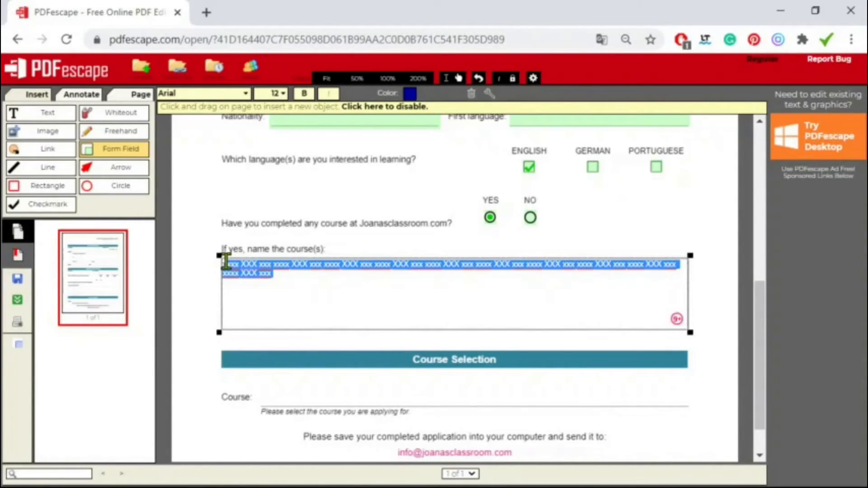
left_click(283, 277)
key("ctrl+v")
key("ctrl+v")
key("ctrl+v")
key("ctrl+v")
key("ctrl+v")
key("ctrl+v")
key("ctrl+v")
key("ctrl+v")
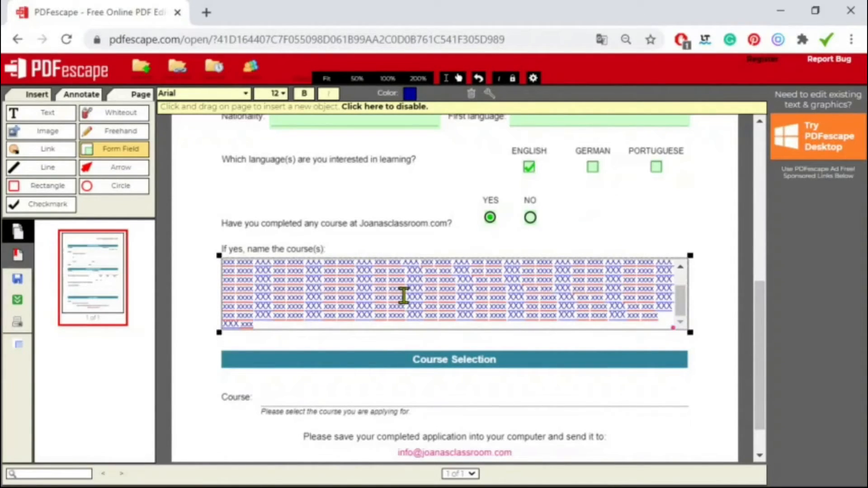
Check that the overflowing sample text in the course-names field can be scrolled, and clear all of it.
scroll(403, 296, "up", 1)
scroll(402, 296, "down", 3)
mouse_move(678, 305)
left_mouse_down()
mouse_move(680, 277)
mouse_move(684, 315)
mouse_move(681, 273)
mouse_move(681, 314)
left_mouse_up()
left_click_drag(273, 324, 213, 256)
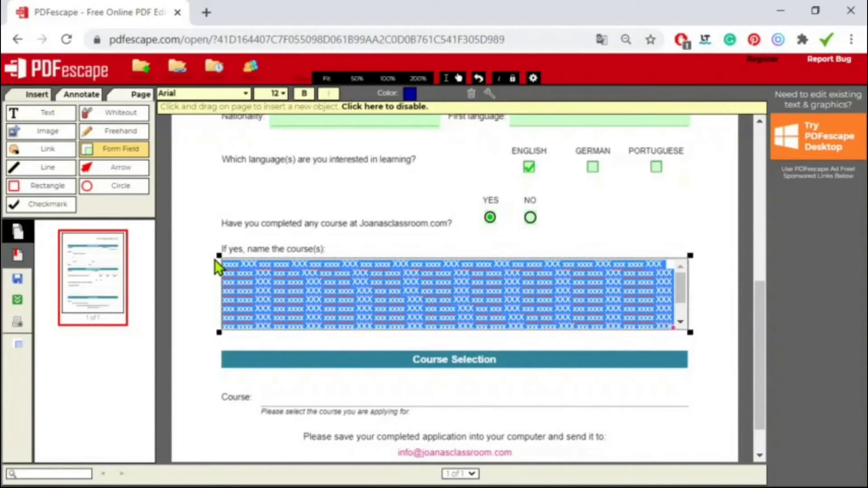
key("Delete")
scroll(420, 287, "down", 1)
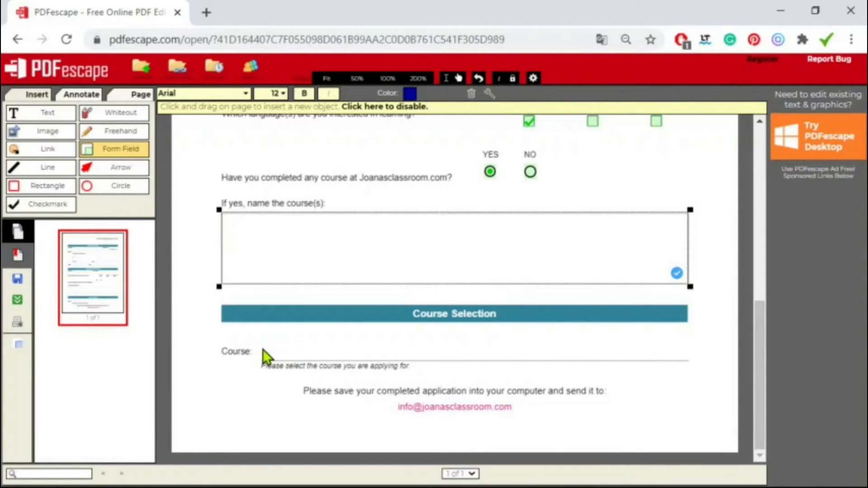
Add a dropdown form field covering the line beside the "Course:" label in the Course Selection section.
left_click(119, 152)
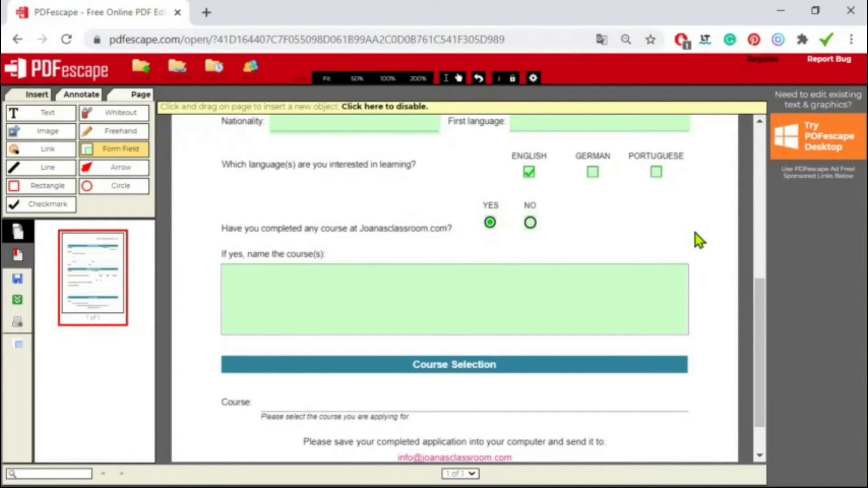
left_click(117, 154)
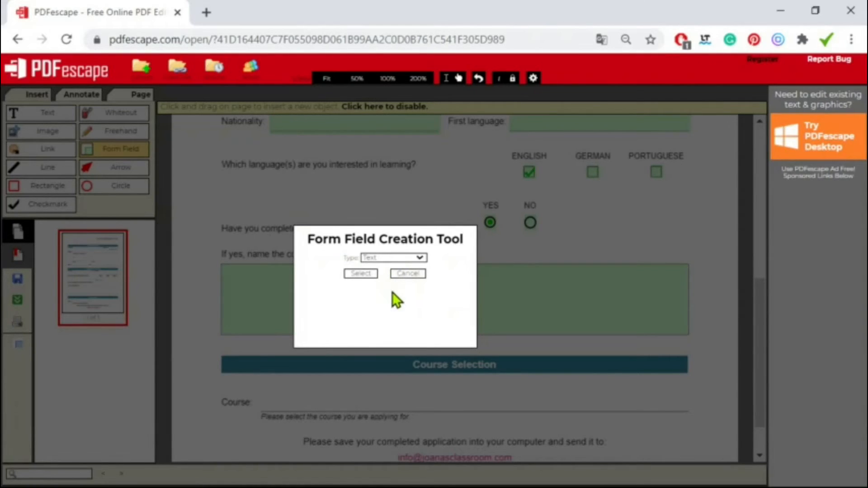
left_click(394, 305)
left_click(361, 274)
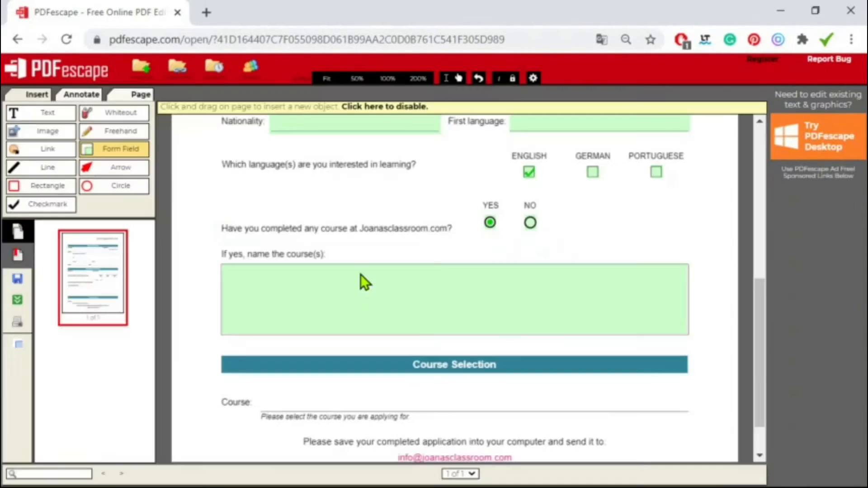
left_click_drag(262, 400, 688, 415)
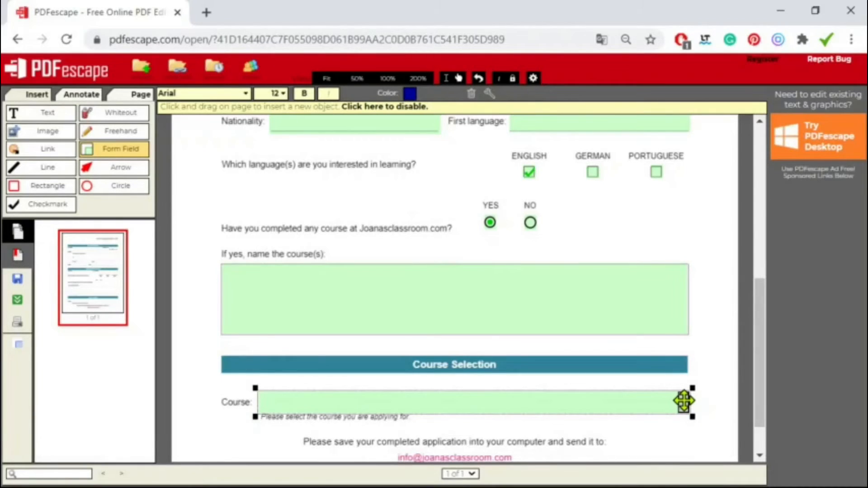
Set the Course dropdown's field options to English, German and Portuguese, one per line.
left_click(489, 93)
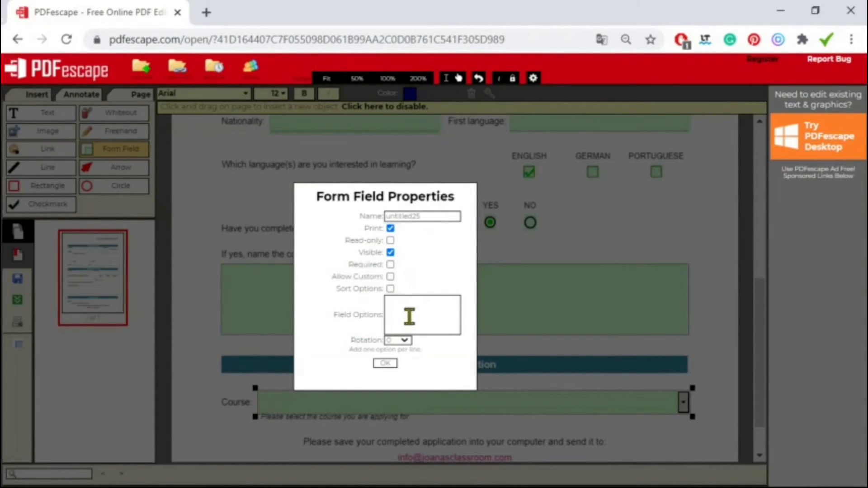
left_click(406, 301)
type("English Ger")
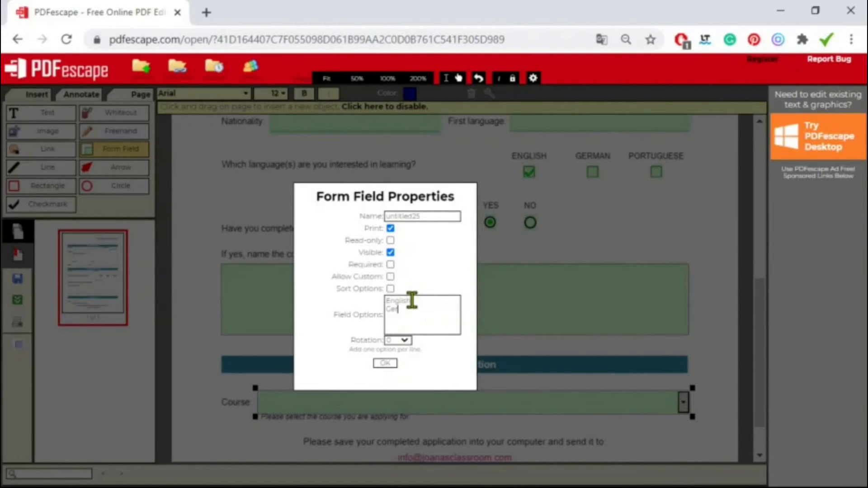
type("man Portuguese")
left_click(386, 363)
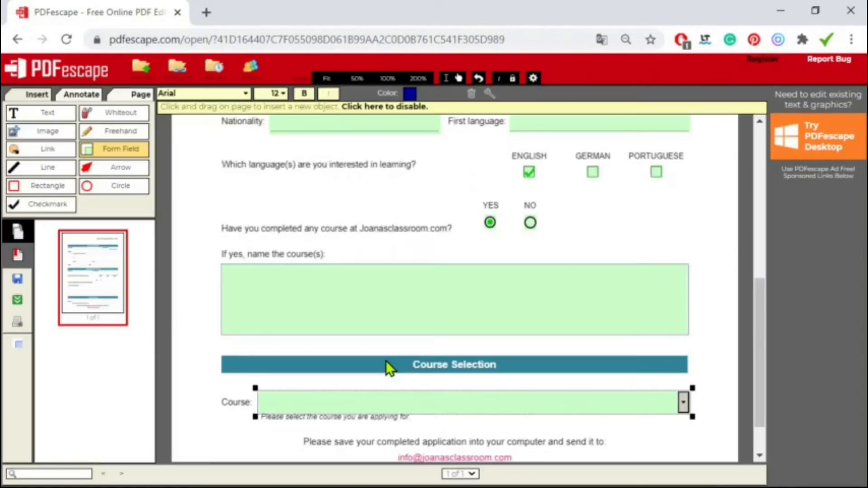
Open the Course dropdown's list to check its options, and turn off object insertion.
left_click(686, 400)
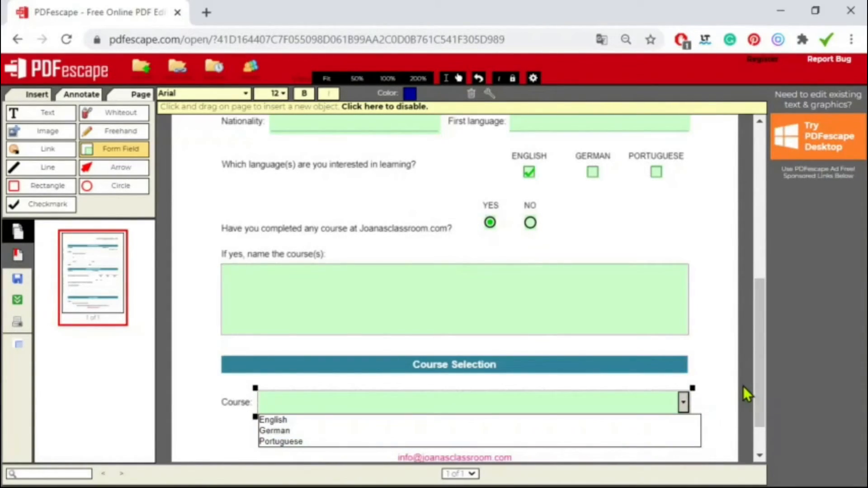
left_click(547, 107)
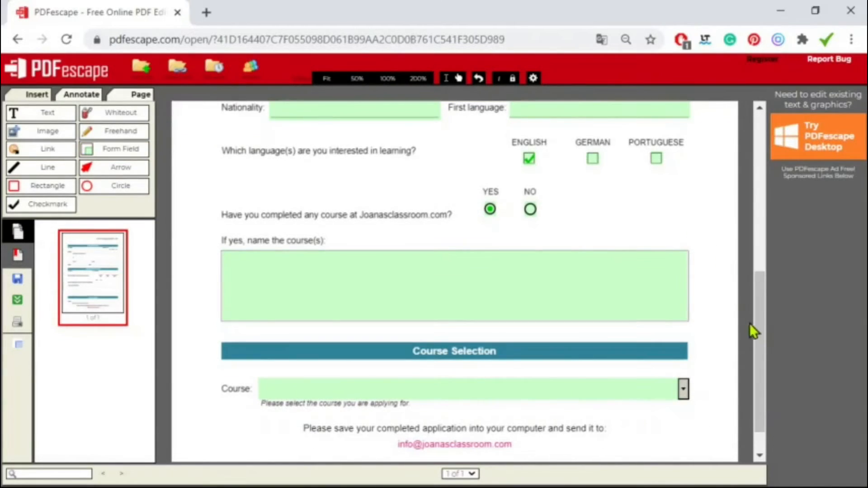
left_click_drag(755, 335, 756, 340)
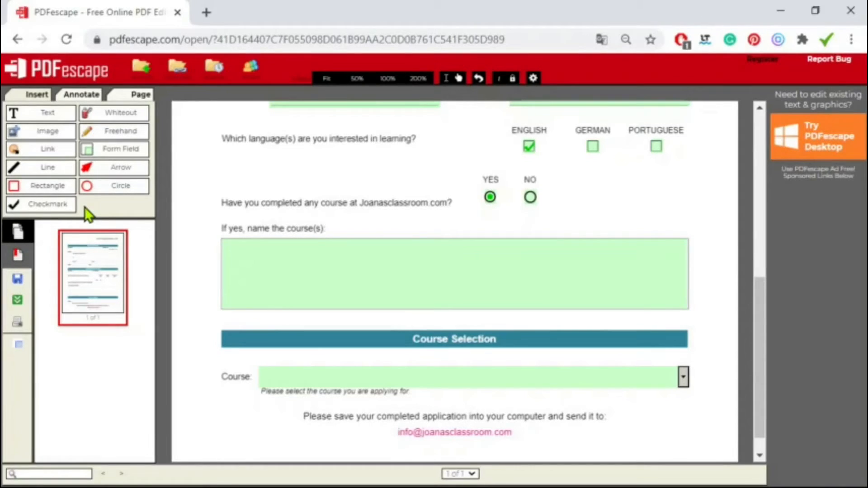
Place a sample checkmark between the languages question and the ENGLISH checkbox, and delete it.
left_click(57, 206)
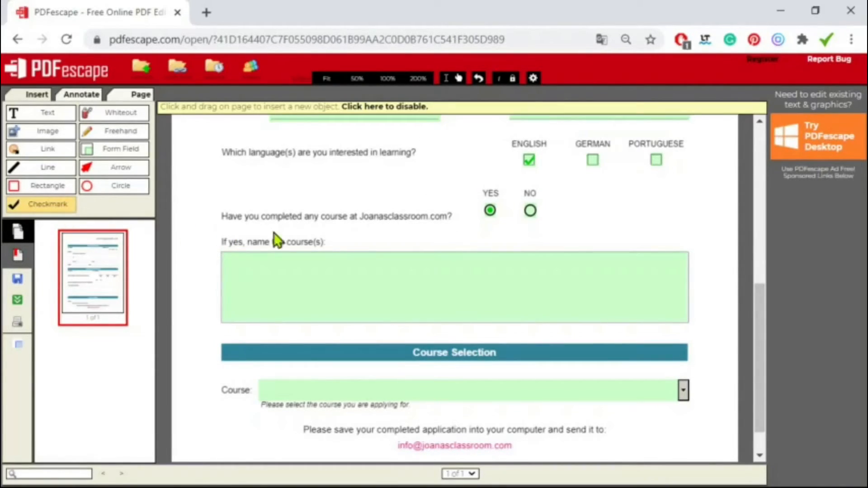
left_click(449, 163)
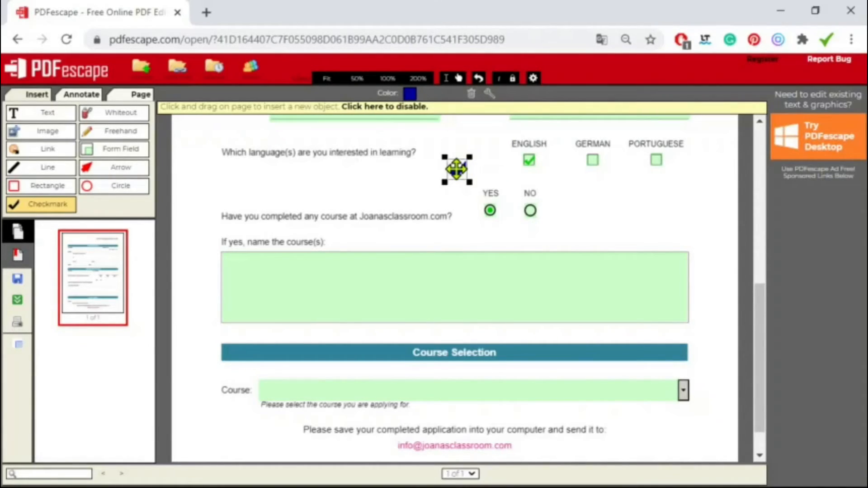
left_click(472, 94)
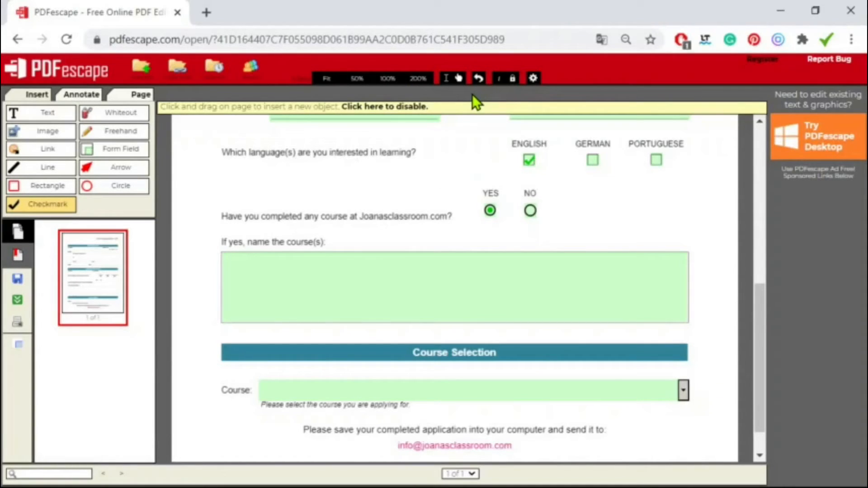
Draw a sample rectangle and a small circle beside it, just below the languages question.
left_click(54, 186)
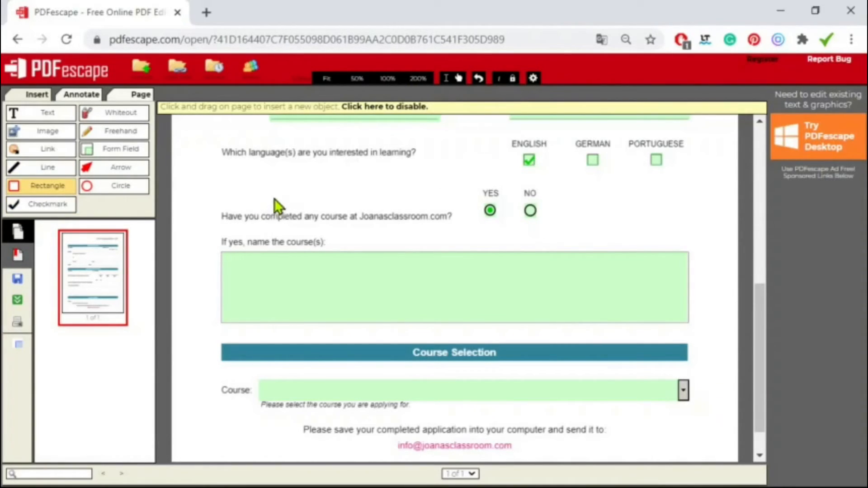
left_click_drag(231, 170, 342, 203)
left_click(122, 186)
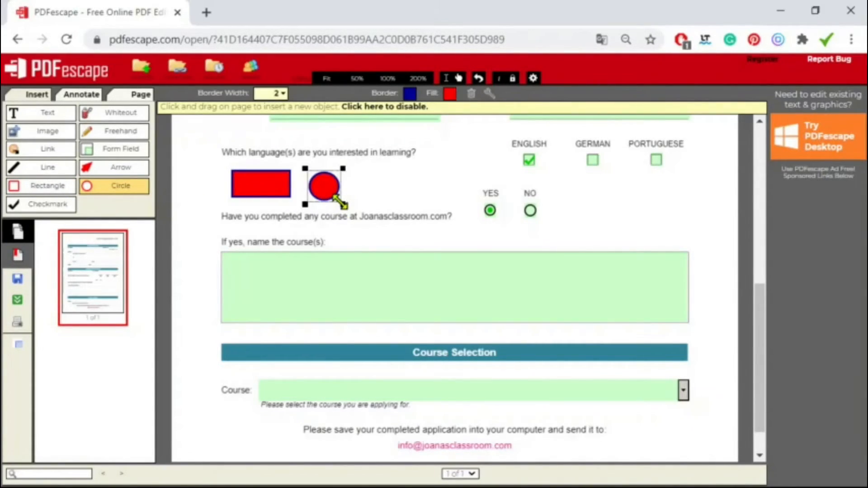
Draw a short line and an arrow above the course-names field, plus a freehand zigzag beside the NO radio button.
left_click(48, 168)
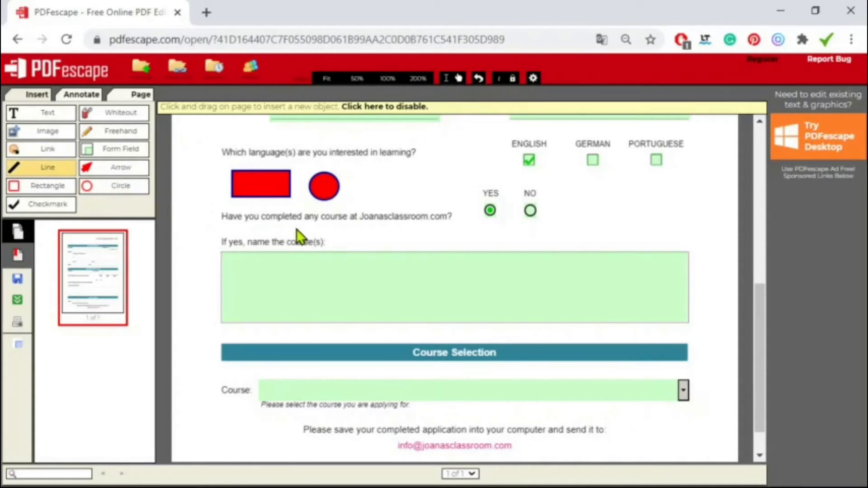
left_click(143, 170)
left_click_drag(400, 226, 438, 237)
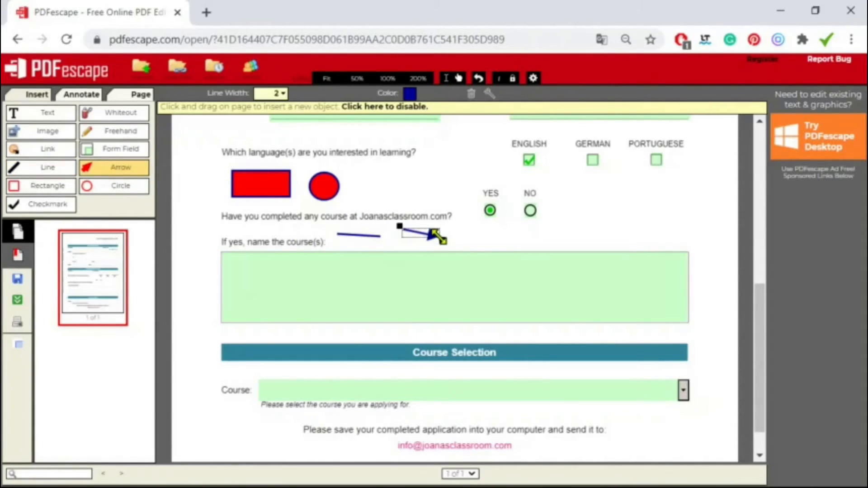
left_click(125, 133)
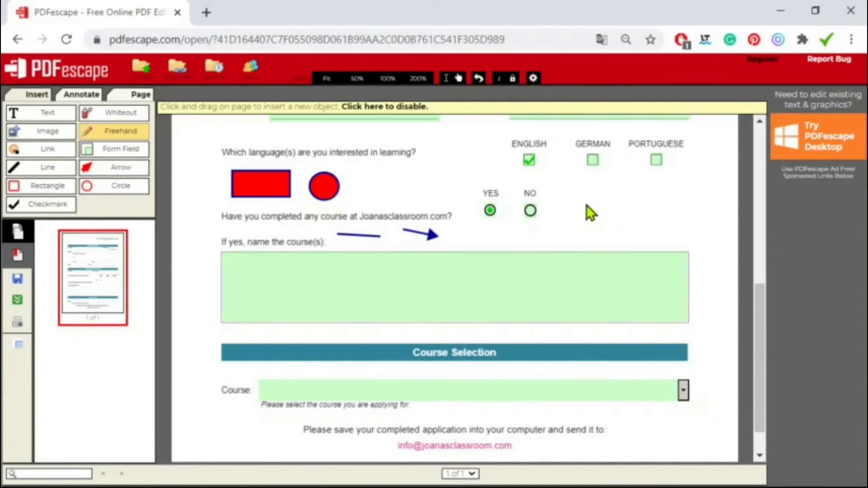
mouse_move(584, 189)
left_mouse_down()
mouse_move(597, 212)
mouse_move(674, 238)
left_mouse_up()
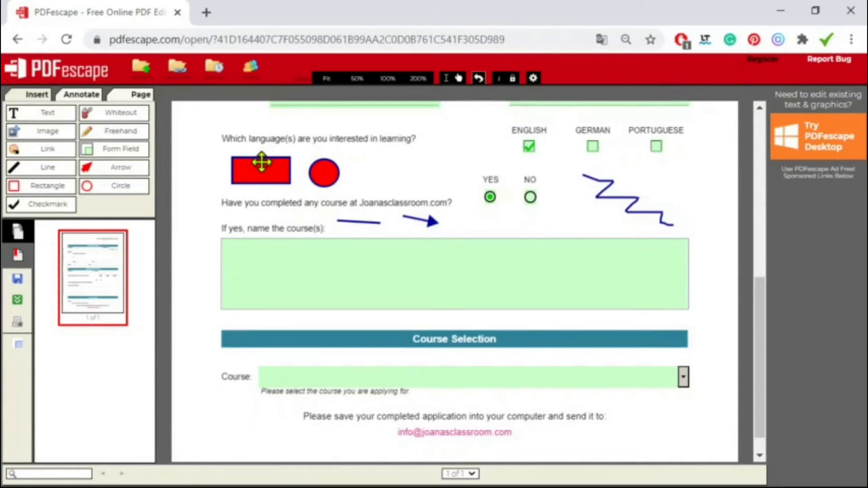
Try the sample rectangle with border width None, and with border width 8 in orange.
left_click(271, 171)
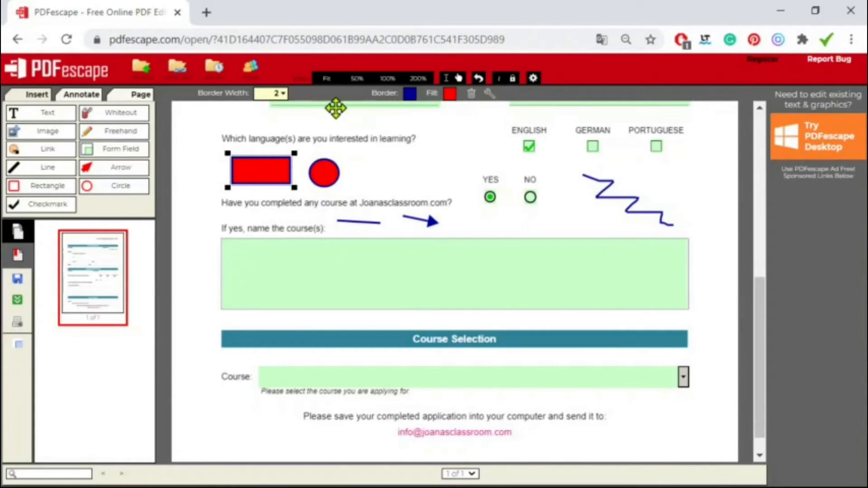
left_click(282, 93)
left_click(280, 110)
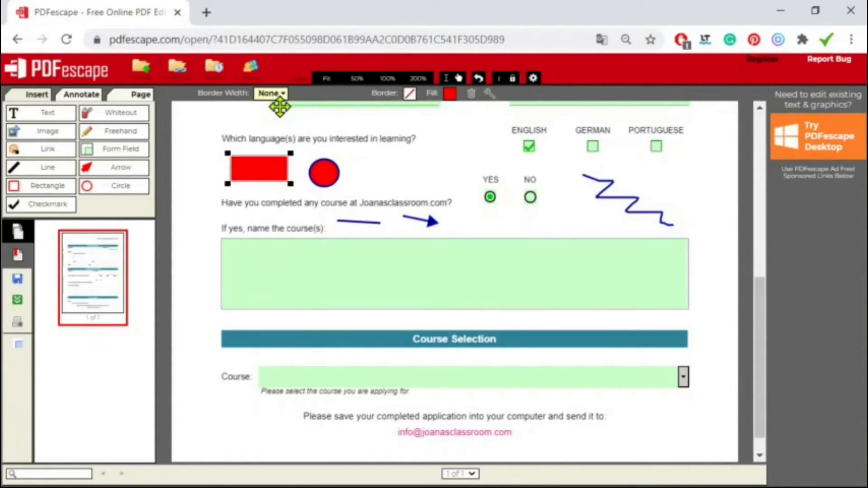
left_click(282, 94)
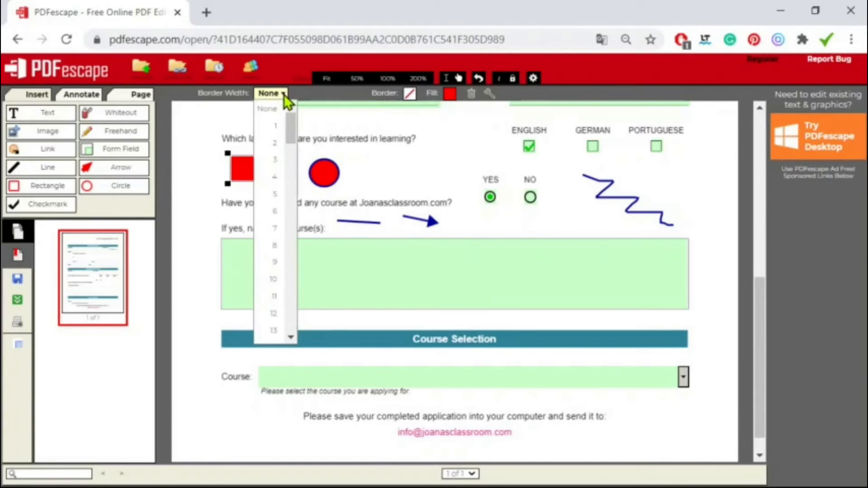
left_click(281, 247)
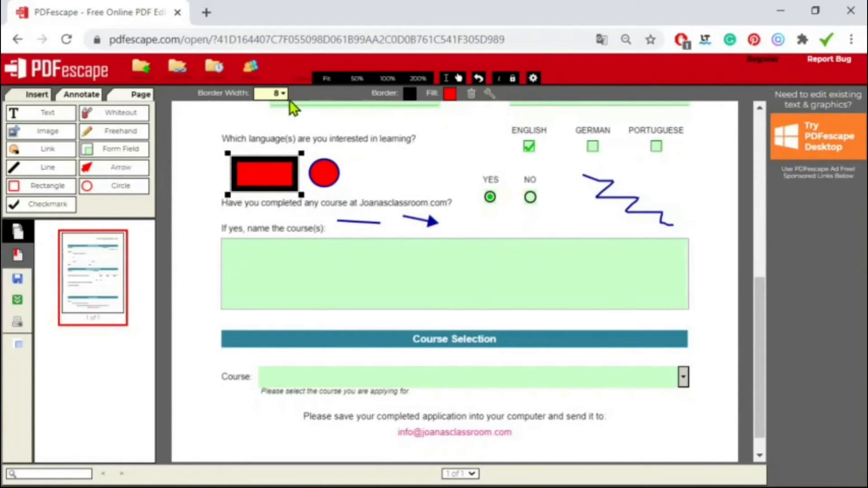
left_click(410, 94)
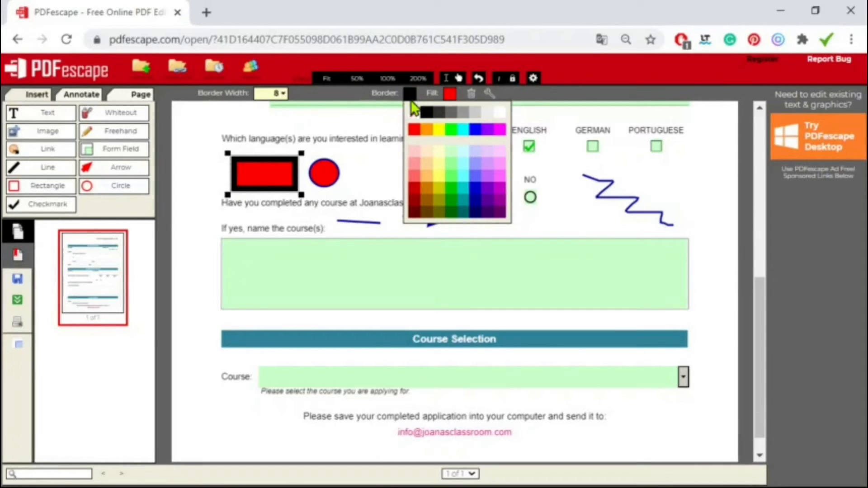
left_click(427, 130)
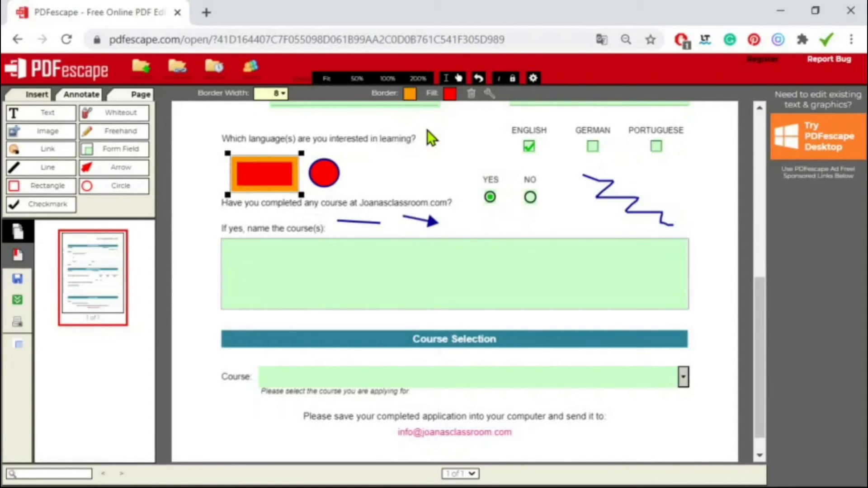
Remove the sample rectangle's border colour and set its fill to cyan.
left_click(411, 96)
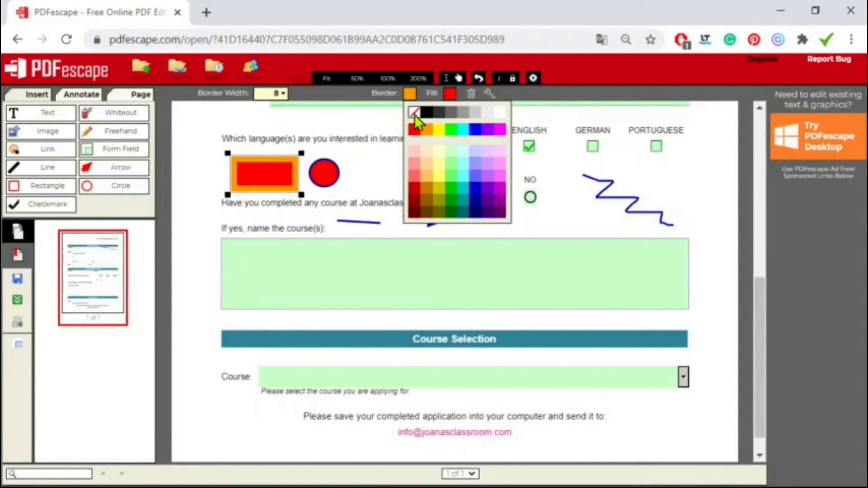
left_click(414, 113)
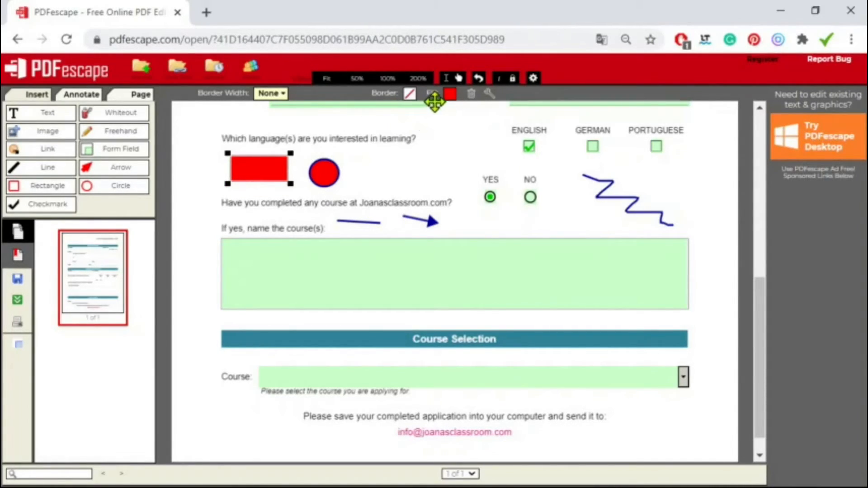
left_click(450, 95)
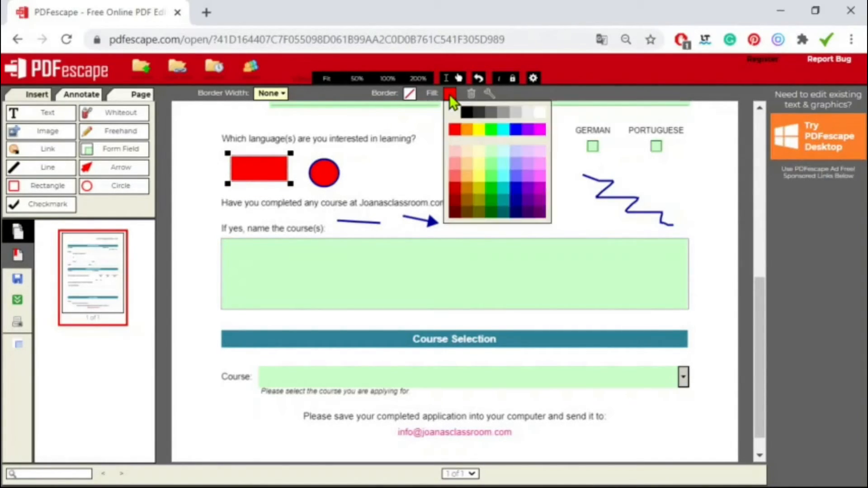
left_click(503, 129)
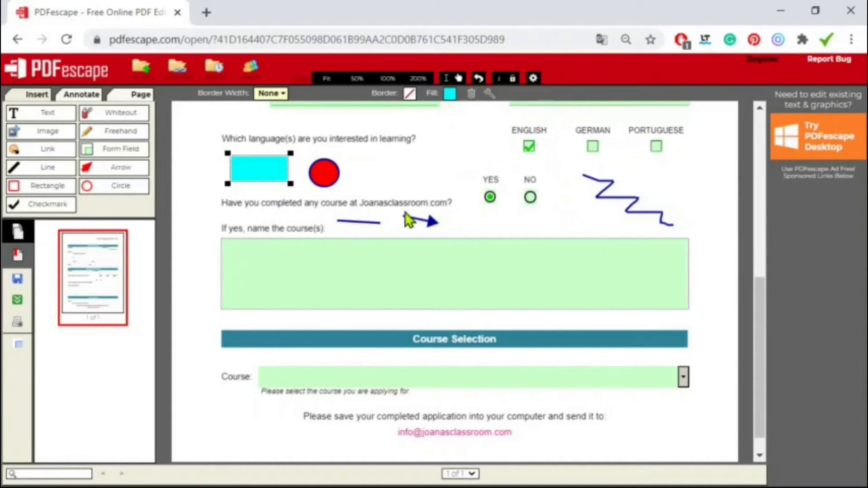
Try line width 8 on the sample line above the course-names field and return it to 2.
left_click(372, 221)
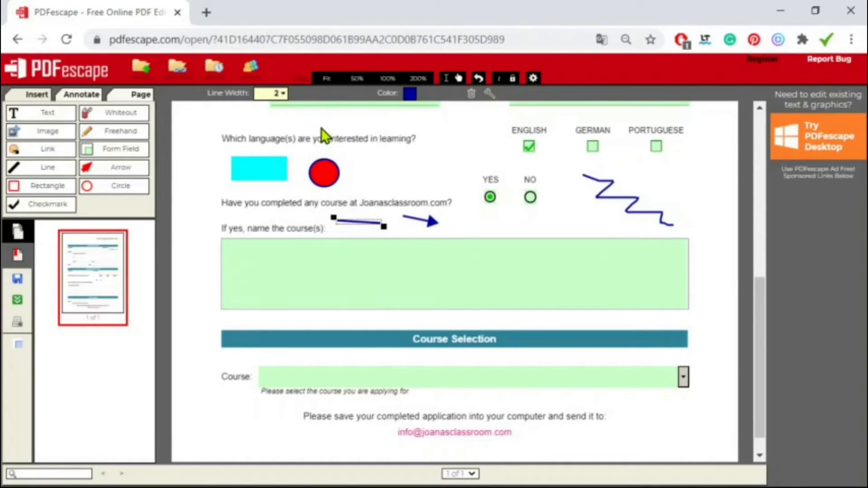
left_click(282, 93)
left_click(267, 238)
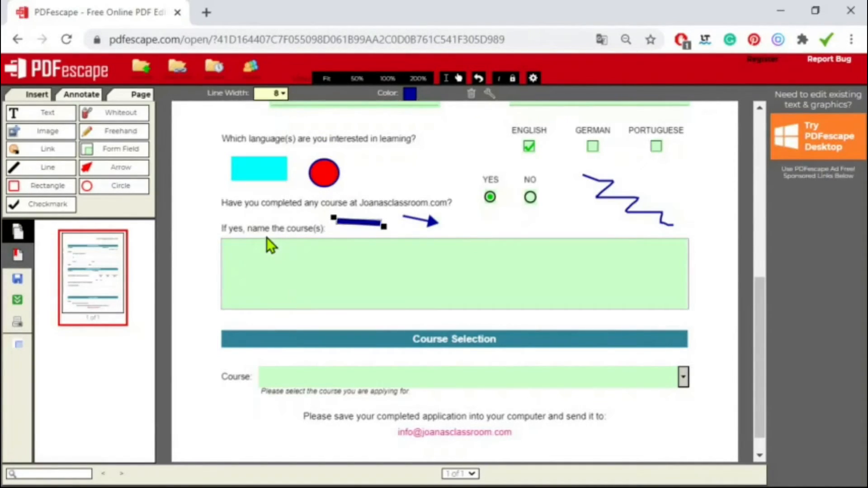
left_click(281, 94)
left_click(264, 129)
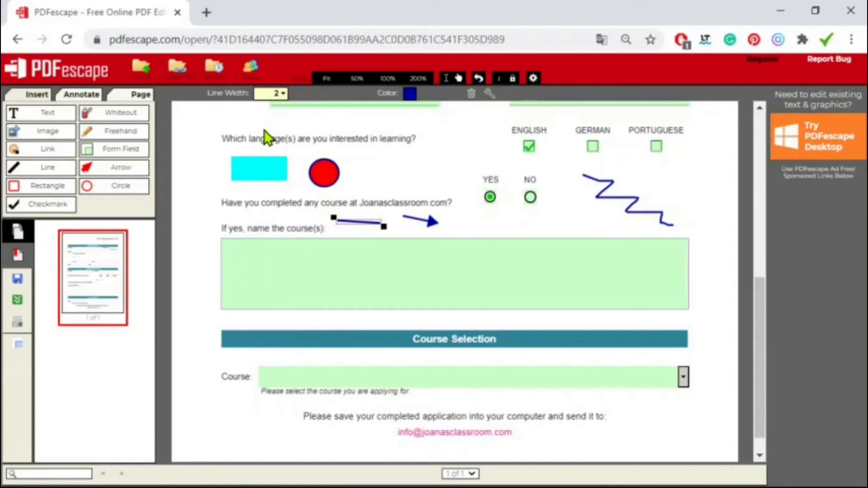
Try line width 8 on the sample arrow above the course-names field, then width 4 with a light green colour.
left_click(416, 217)
left_click(276, 92)
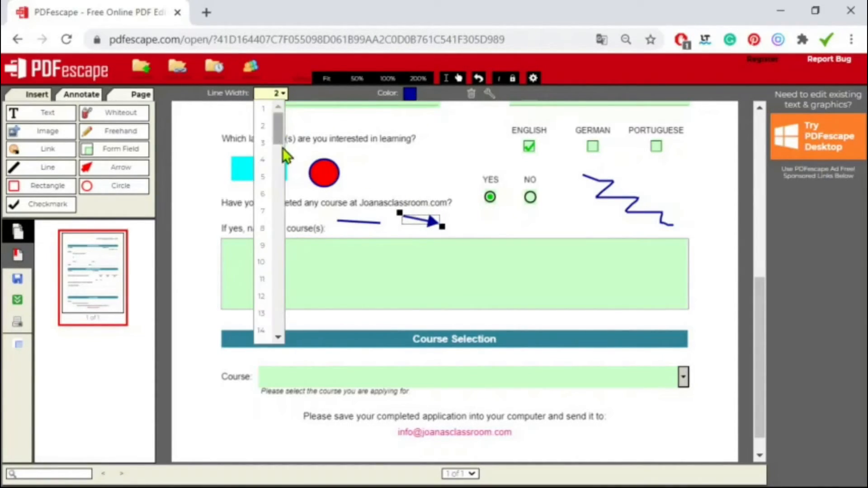
left_click(266, 236)
left_click(276, 93)
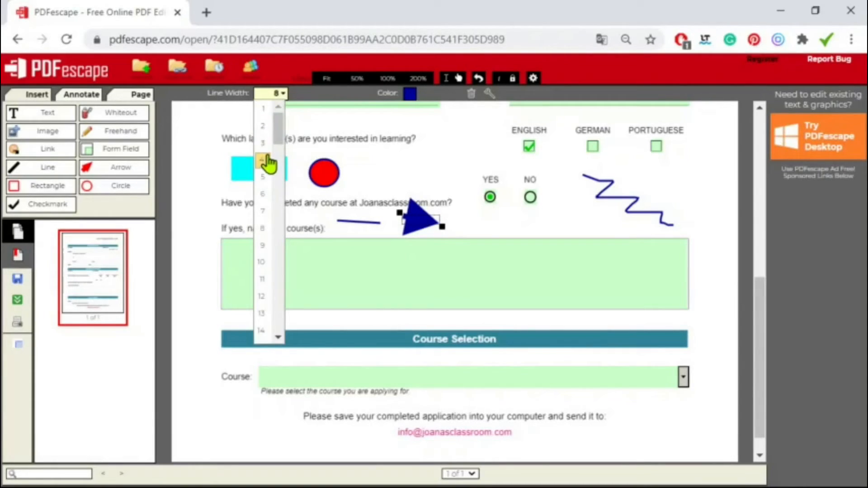
left_click(267, 164)
left_click(412, 96)
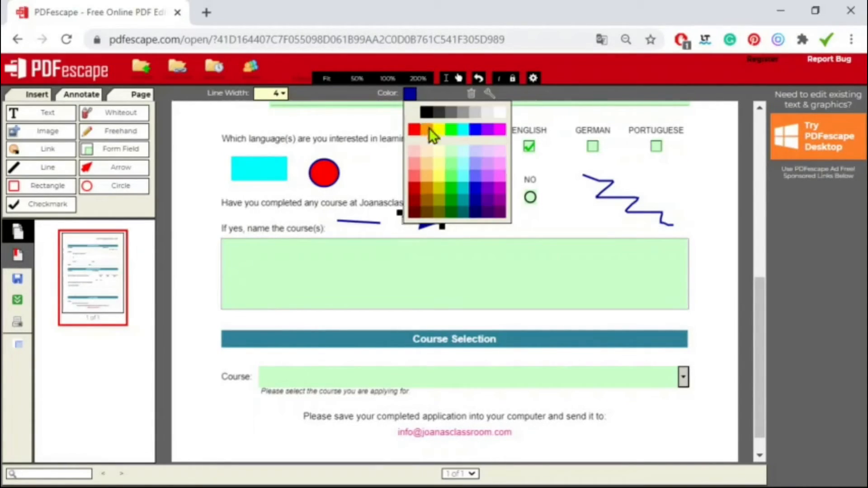
left_click(446, 173)
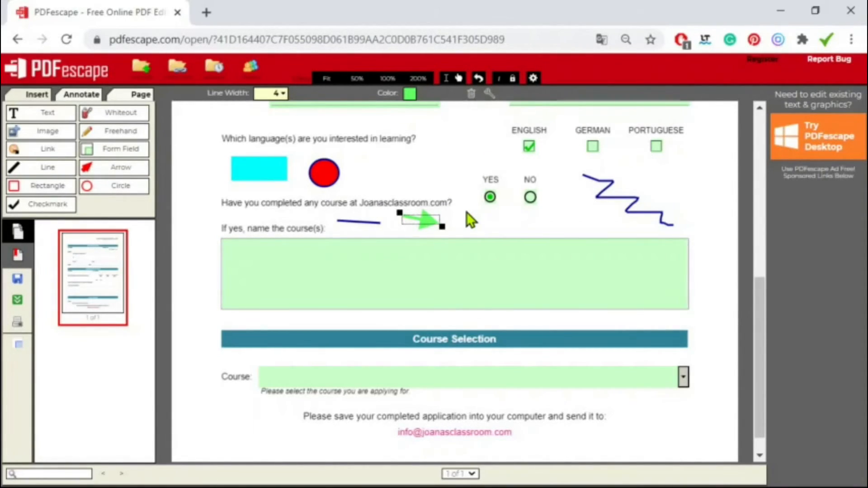
Check the opacity setting in the sample arrow's object properties.
left_click(488, 93)
left_click(488, 94)
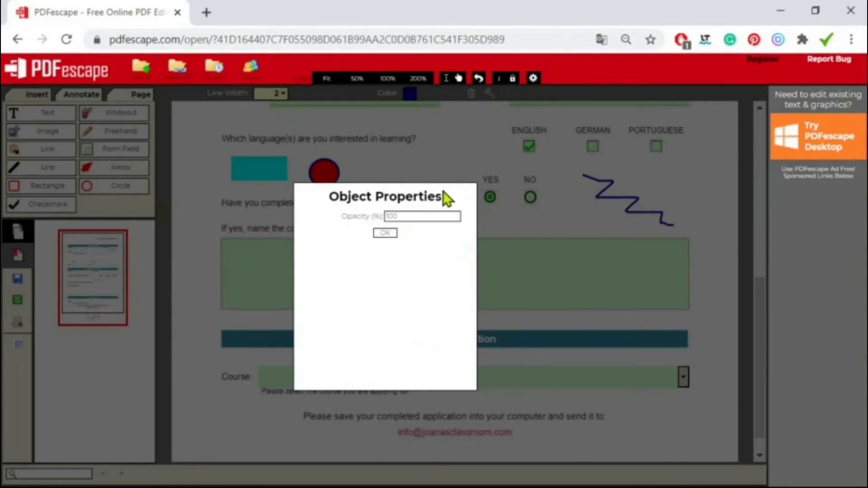
left_click(385, 233)
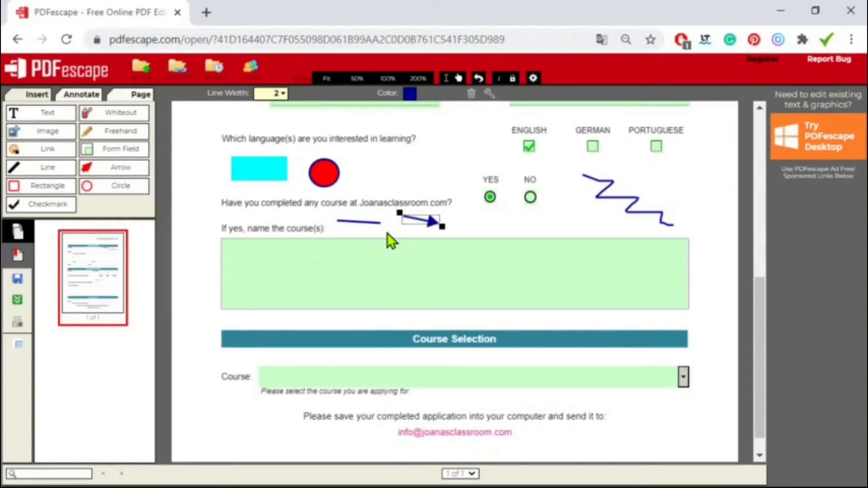
Undo the sample shapes around the language and course questions until all are gone, and clear the checkmark from the ENGLISH box.
left_click(479, 81)
left_click(479, 80)
left_click(479, 81)
left_click(480, 81)
left_click(479, 80)
left_click(479, 80)
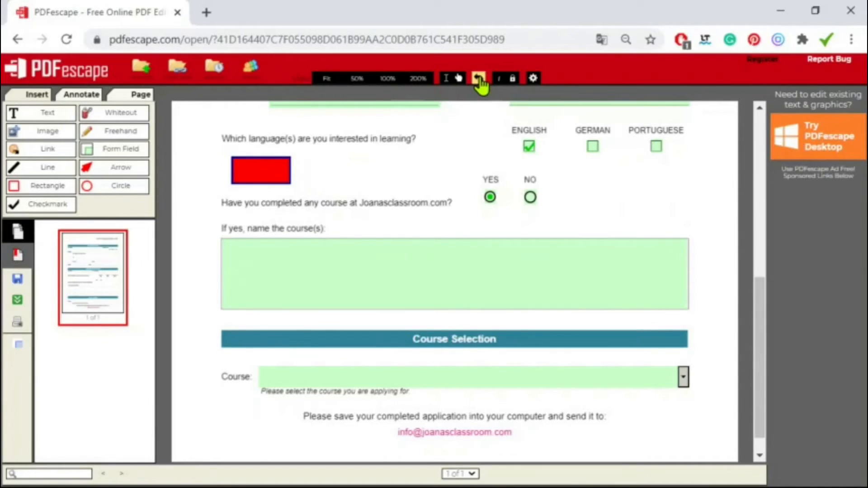
left_click(479, 80)
left_click(529, 146)
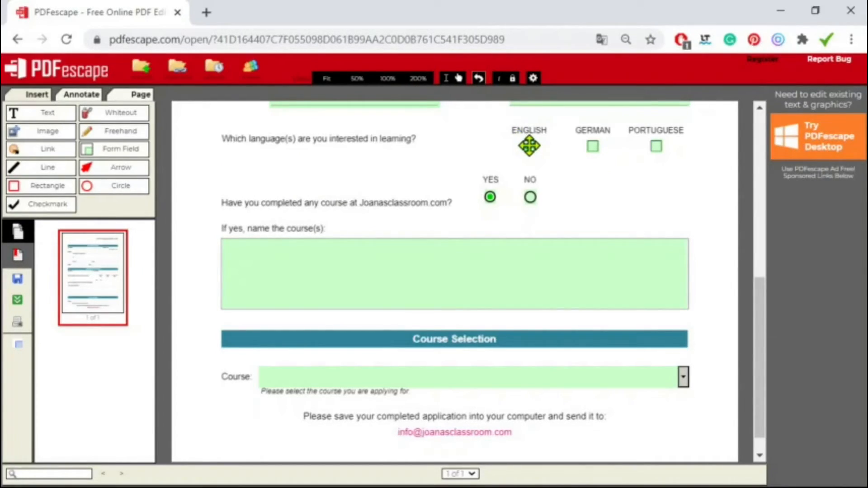
left_click(586, 181)
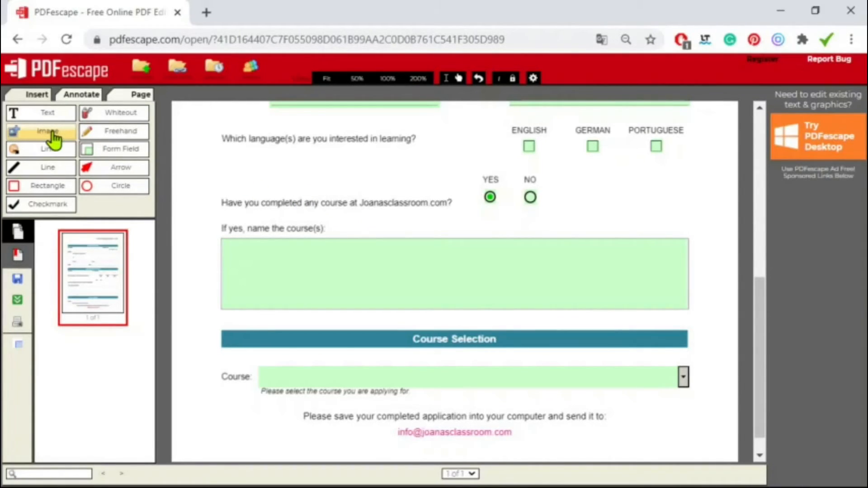
Upload the Joana's classroom logo, place it above the Applicant Information header opposite the form title, and widen it slightly.
scroll(294, 225, "up", 10)
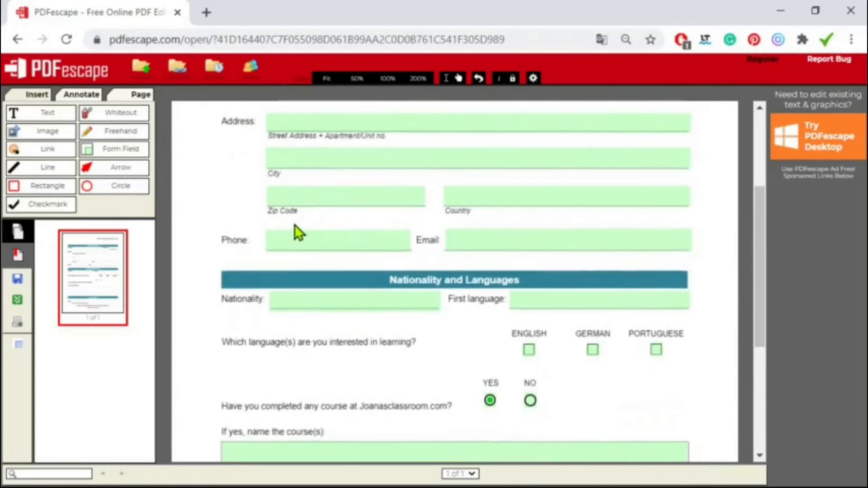
scroll(294, 224, "up", 1)
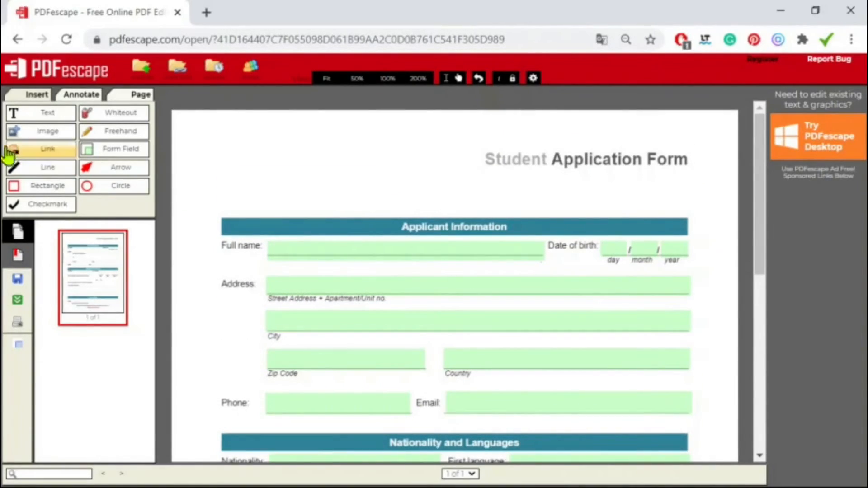
left_click(40, 132)
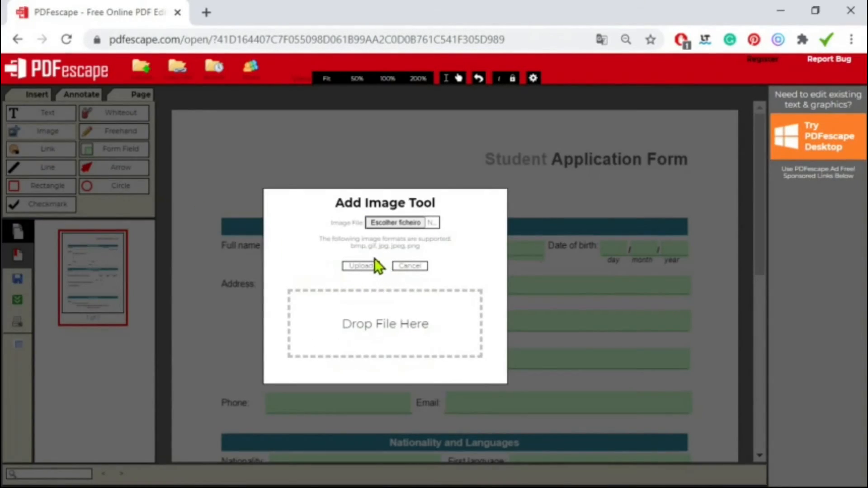
left_click(383, 220)
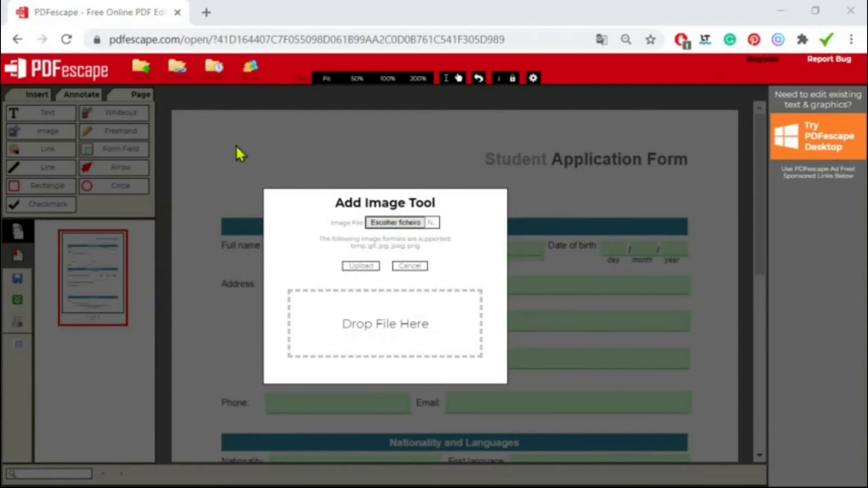
left_click(420, 283)
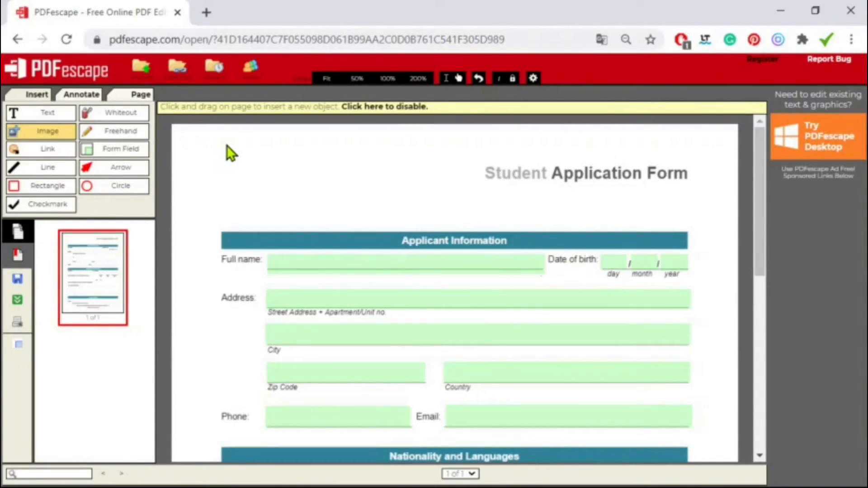
left_click_drag(226, 151, 319, 232)
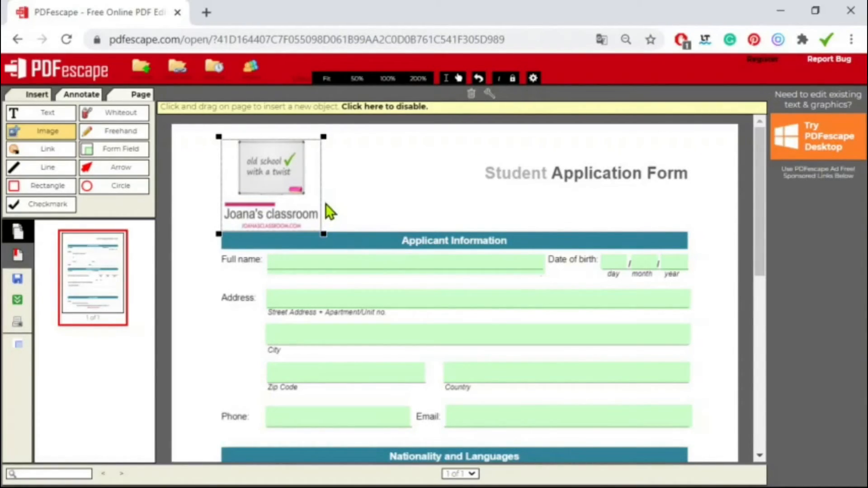
left_click_drag(322, 232, 338, 235)
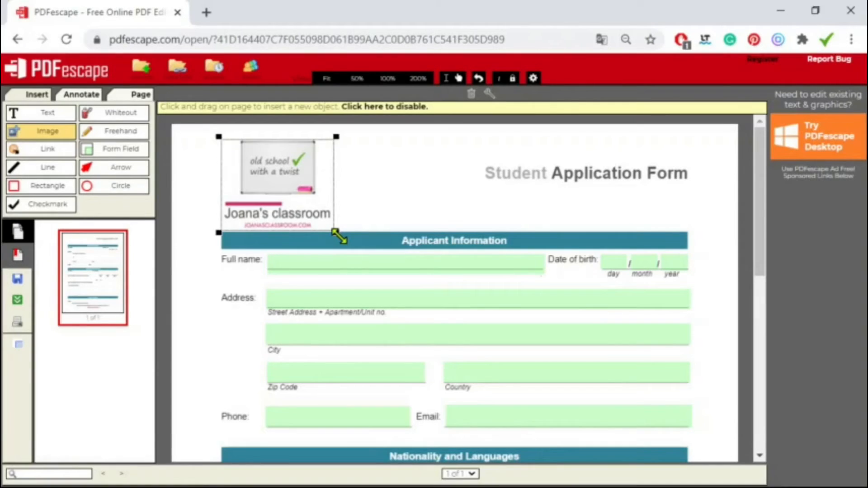
left_click(401, 172)
left_click(56, 118)
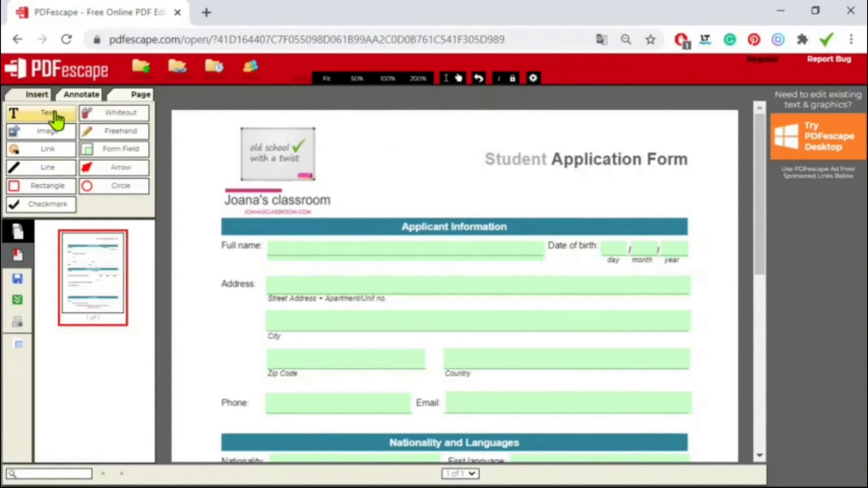
left_click(67, 156)
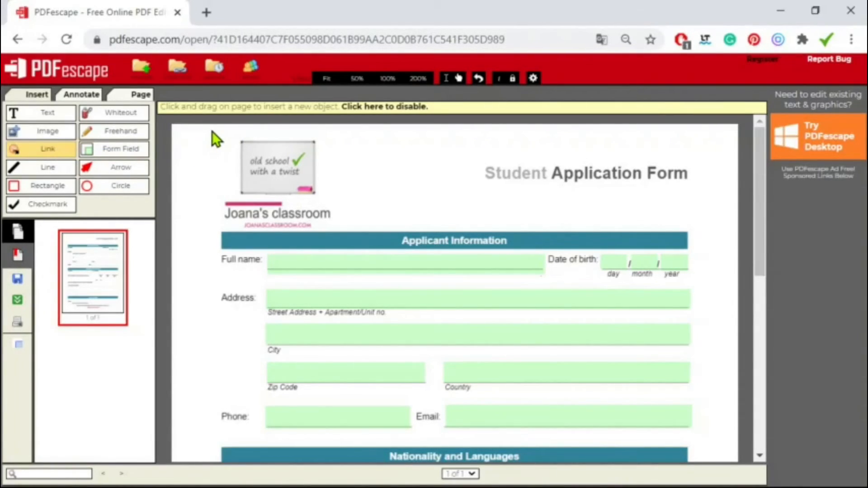
left_click_drag(213, 131, 352, 232)
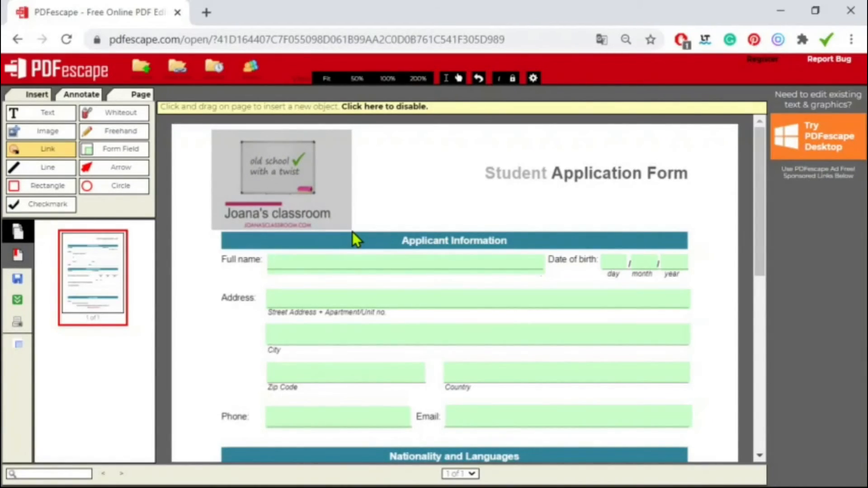
left_click_drag(352, 232, 351, 231)
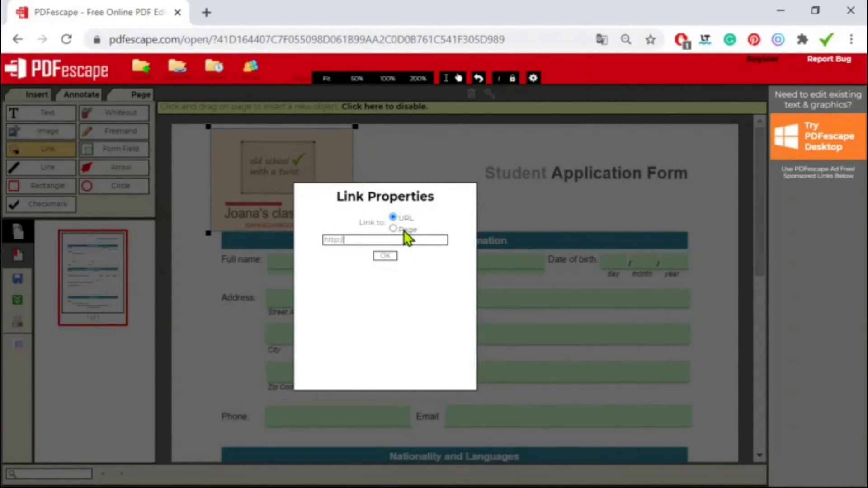
type("joanasclassroom.com")
left_click(341, 243)
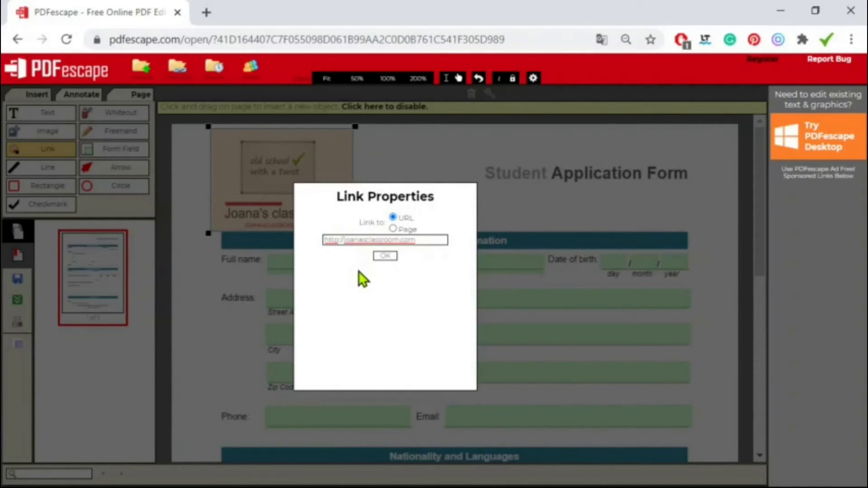
type("s")
left_click(390, 255)
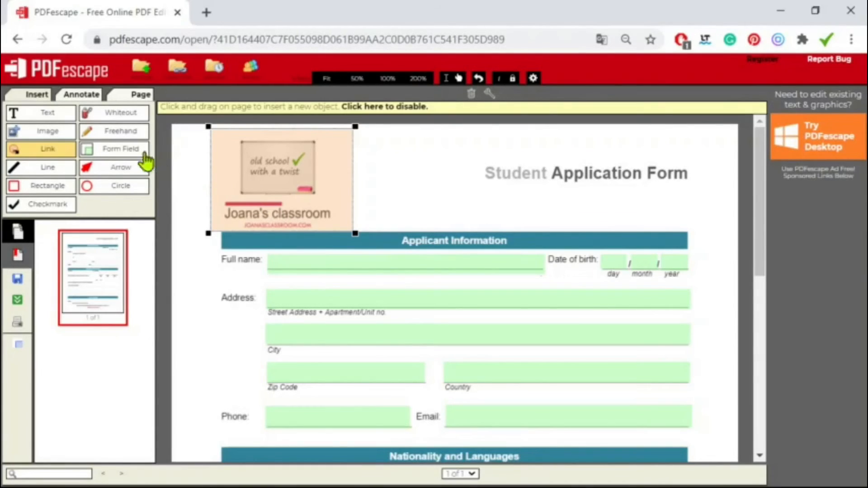
Add the text "See you in class!" in black Arial 12 below the contact e-mail at the end of the form.
left_click(54, 115)
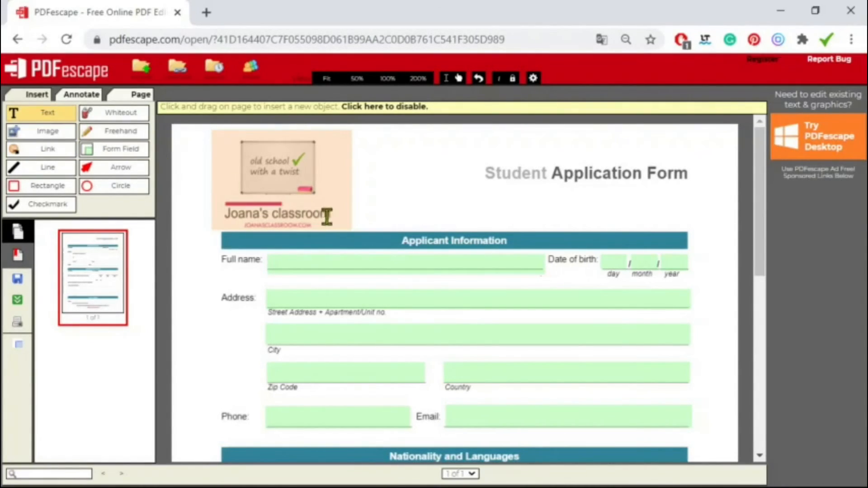
scroll(467, 222, "down", 5)
scroll(467, 223, "down", 5)
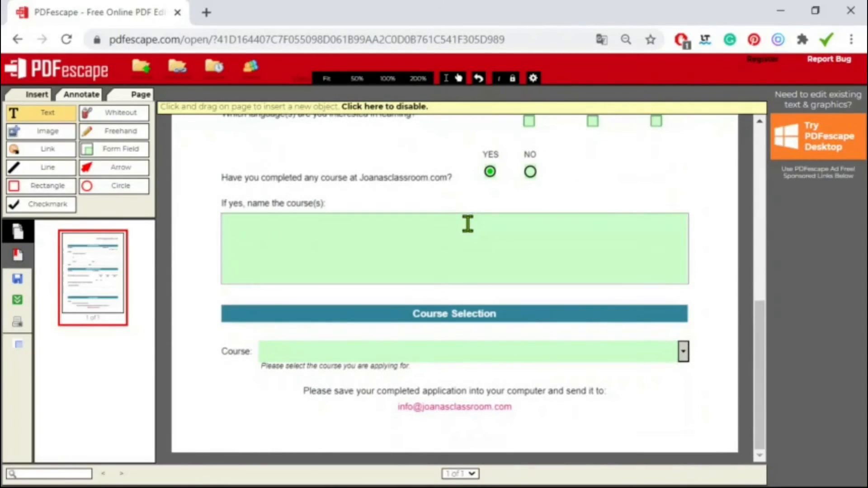
left_click(408, 429)
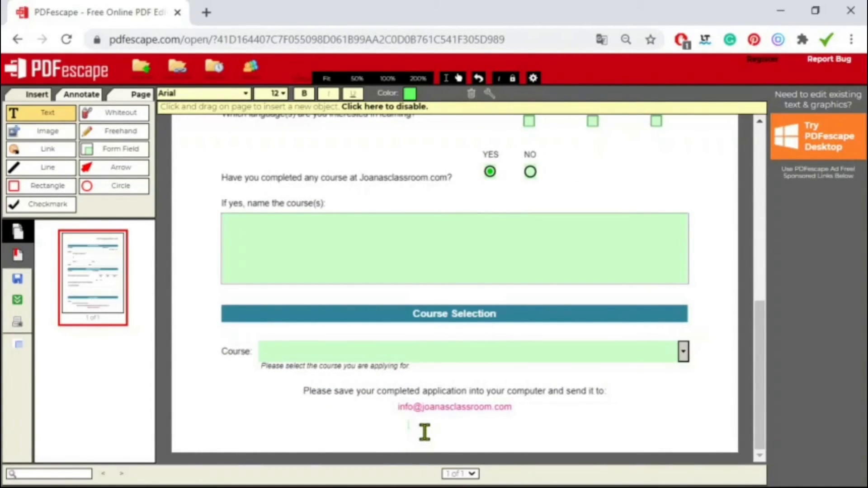
left_click(410, 93)
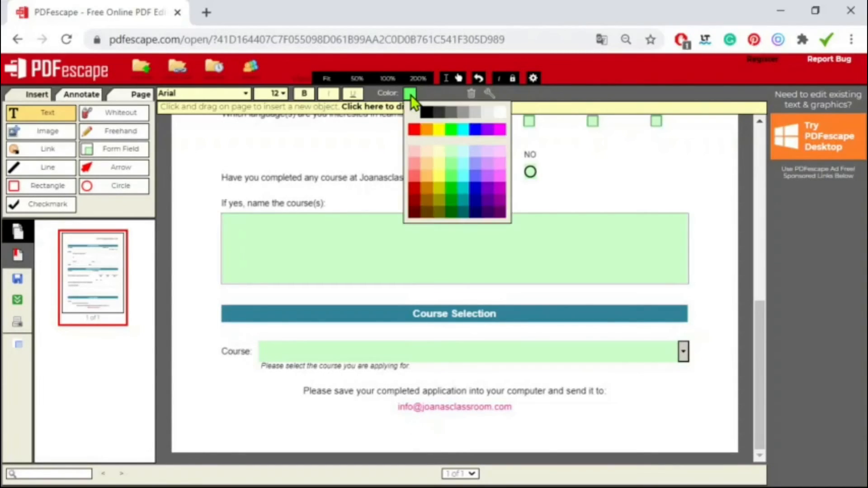
left_click(426, 113)
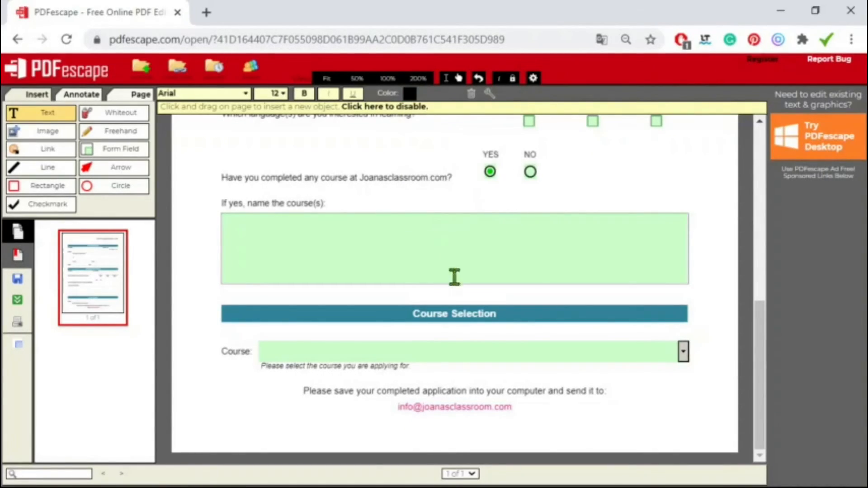
type("See you in class!")
left_click(408, 424)
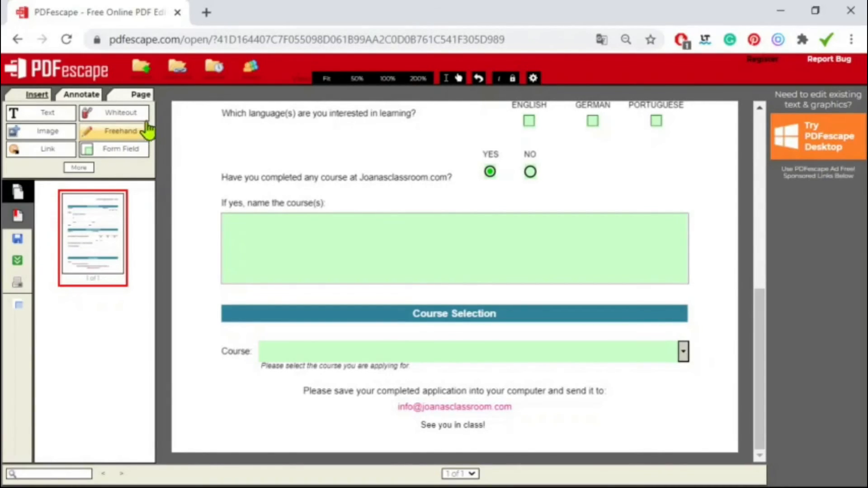
Place a sticky note annotation just after the "See you in class!" line.
left_click(84, 96)
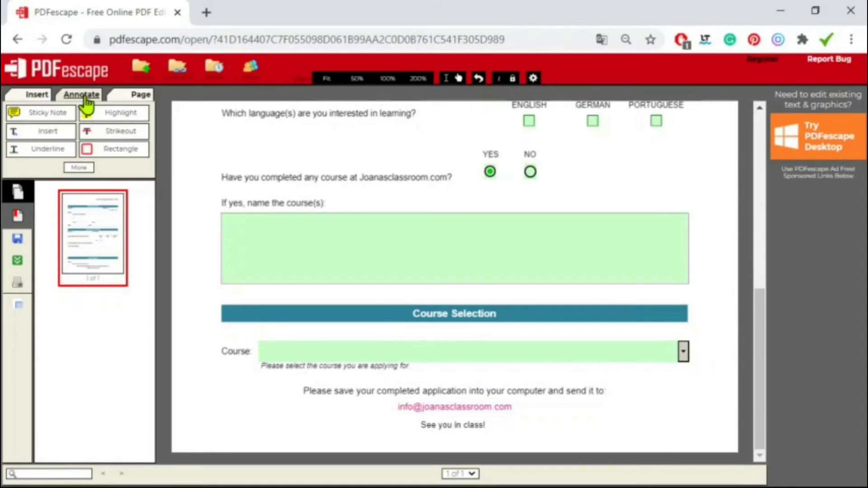
left_click(43, 115)
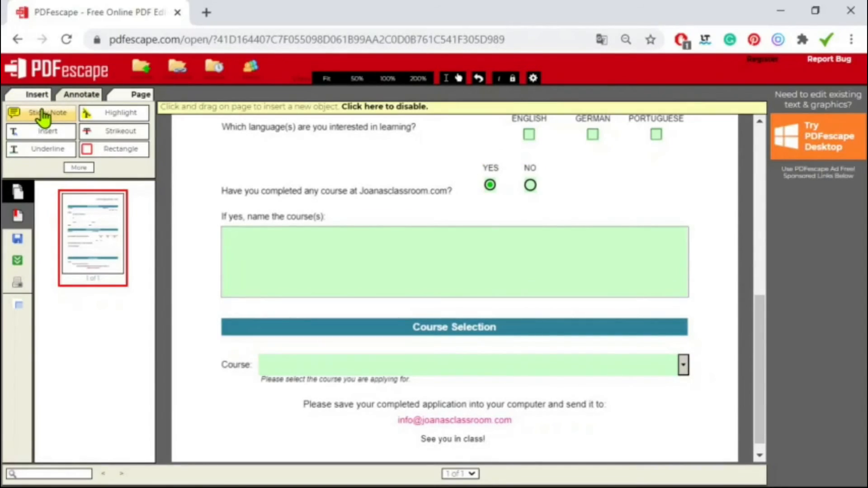
left_click(500, 441)
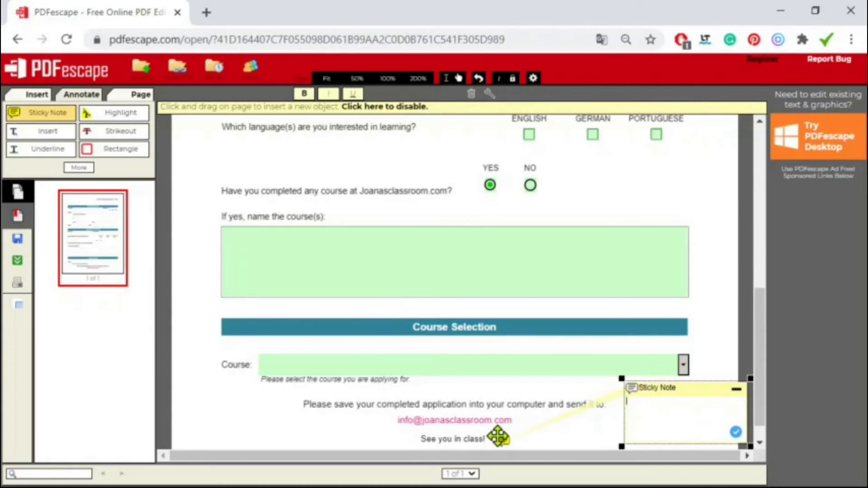
left_click(505, 438)
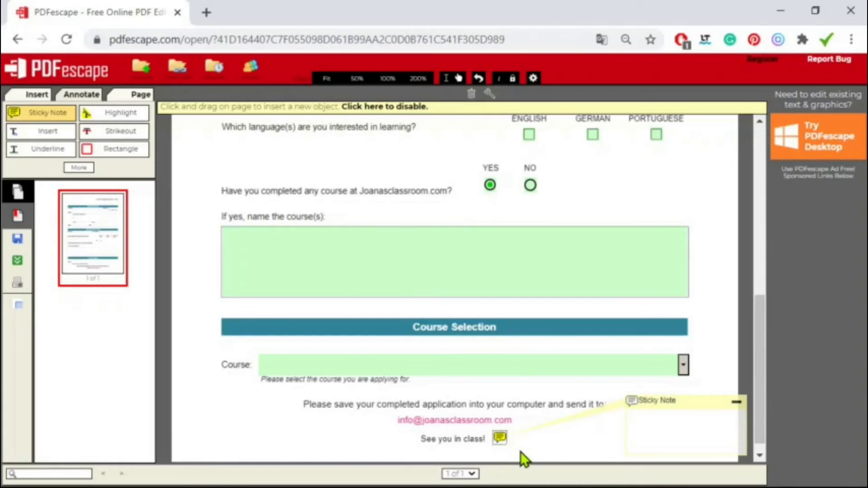
Write "Don't dare to skip it!" in the sticky note and move its box slightly inward on the page.
left_click(640, 415)
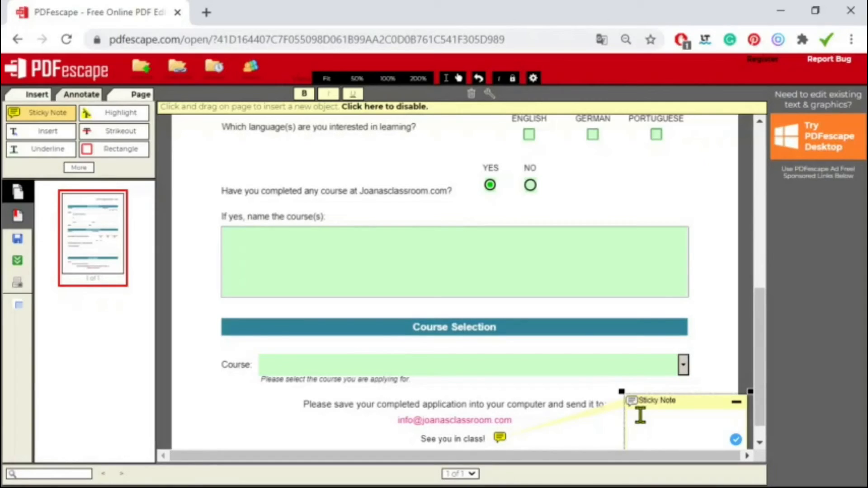
type("Don't dare to skip it!")
left_click_drag(689, 400, 666, 394)
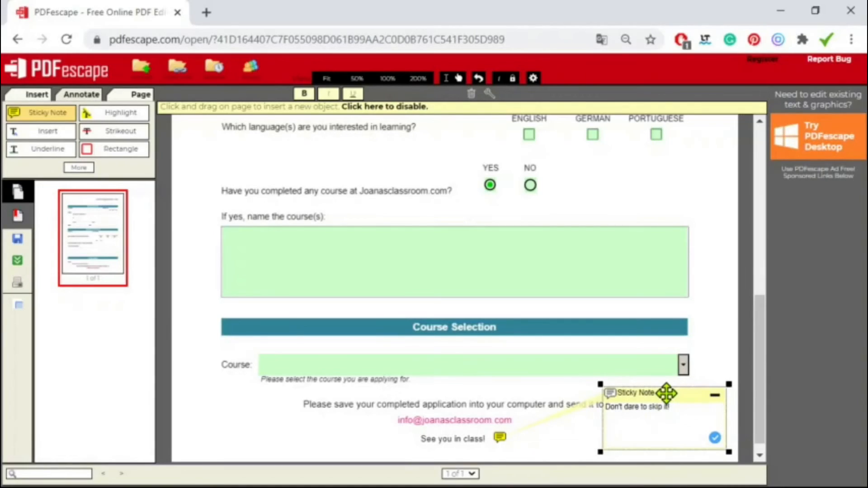
left_click(716, 397)
mouse_move(499, 437)
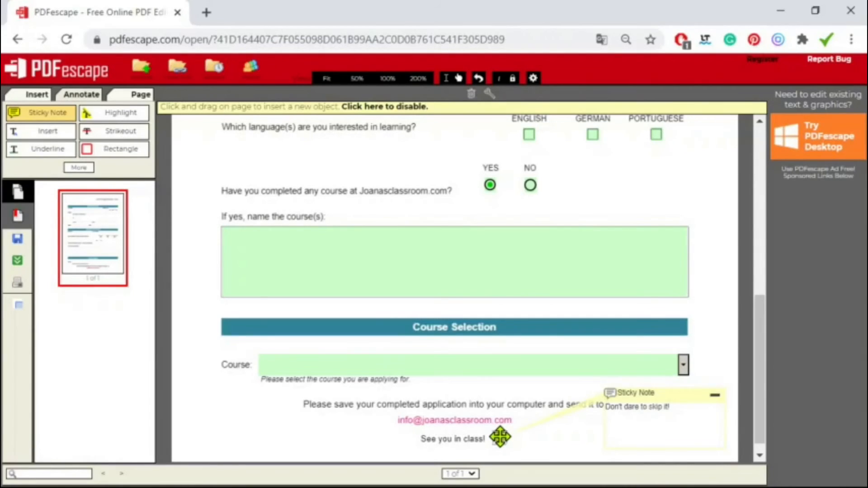
Enter the author's name in the sticky note's properties and enable Open Popup.
left_click(716, 397)
left_click(488, 94)
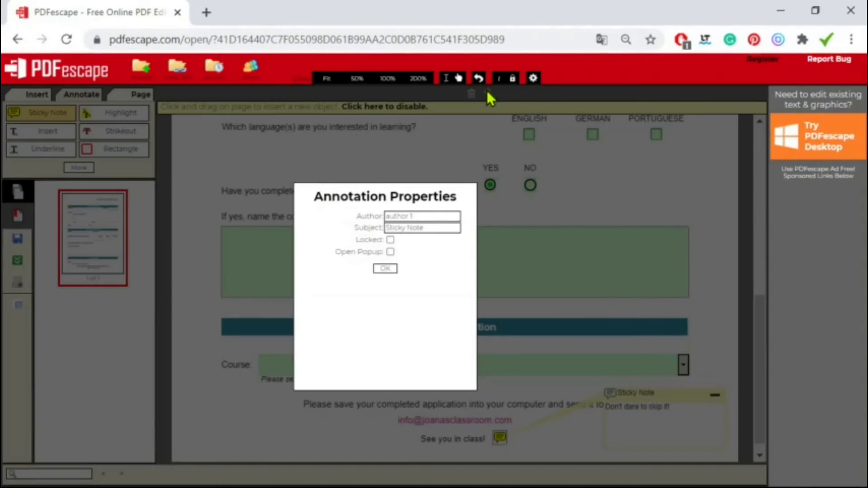
left_click_drag(420, 215, 382, 216)
type("Joana")
left_click(389, 253)
left_click(385, 270)
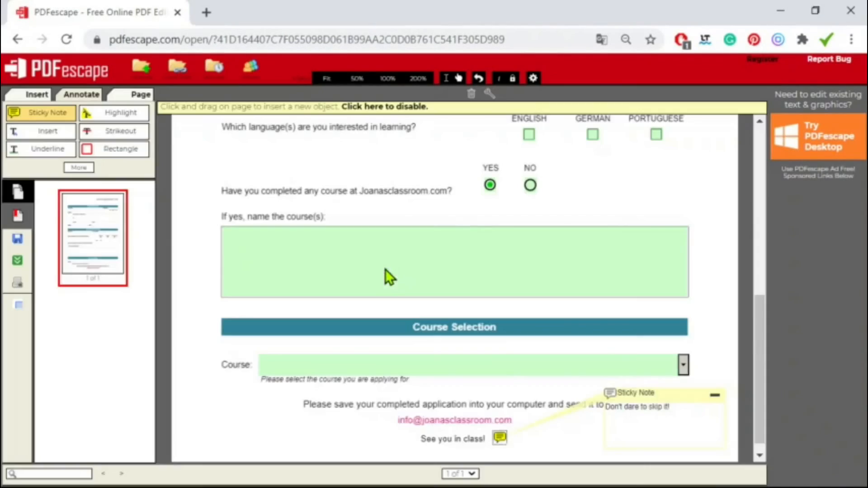
Collapse, reopen and collapse the sticky note's popup again, and stop inserting new sticky notes.
left_click(716, 396)
left_click(497, 438)
left_click(715, 397)
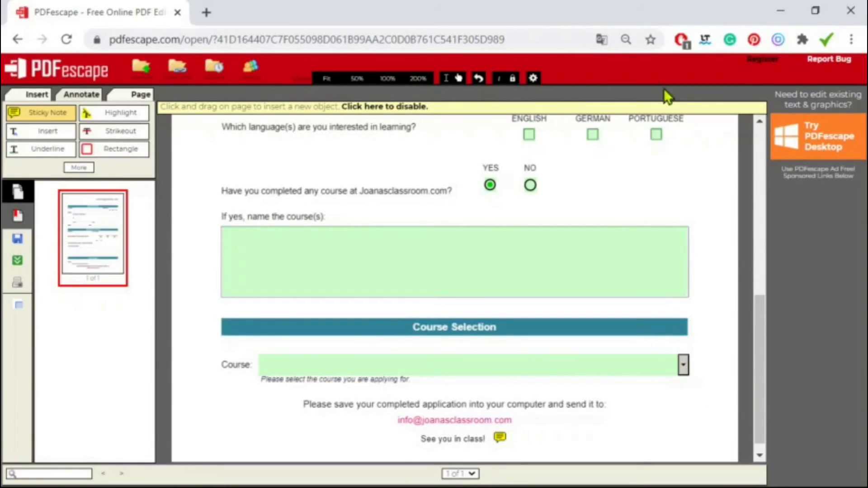
left_click(408, 107)
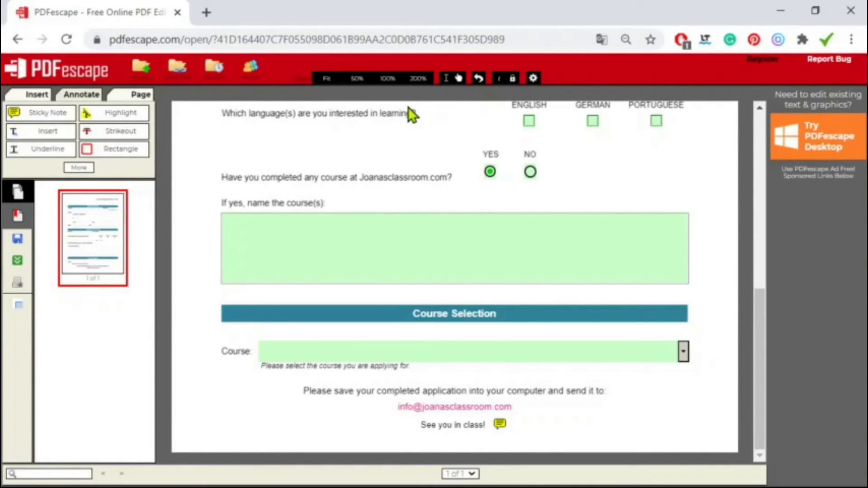
Enable Show Next Field Button in the preferences.
left_click(533, 80)
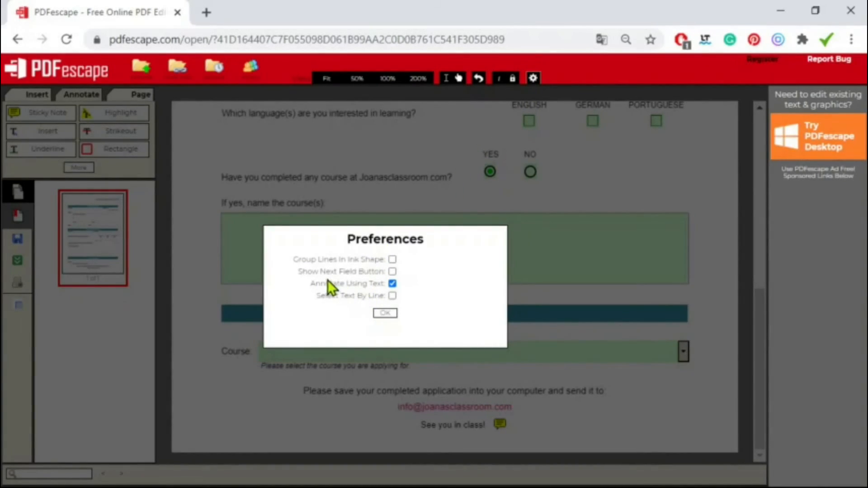
left_click(392, 271)
left_click(385, 313)
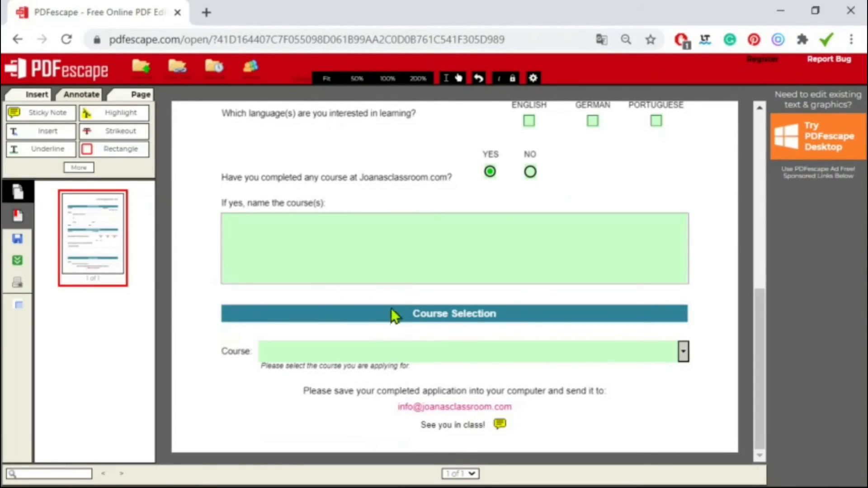
Try field-to-field navigation by entering a sample full name and date of birth, advancing with the Next button.
scroll(410, 289, "up", 9)
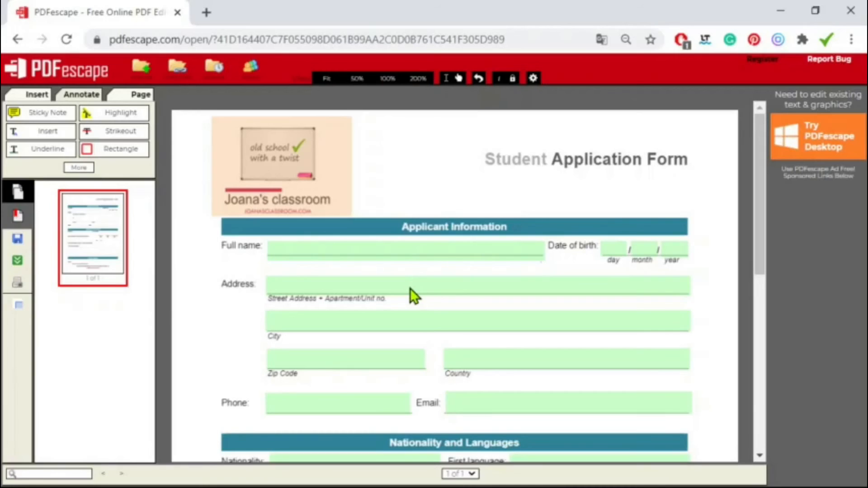
left_click(398, 247)
left_click(334, 250)
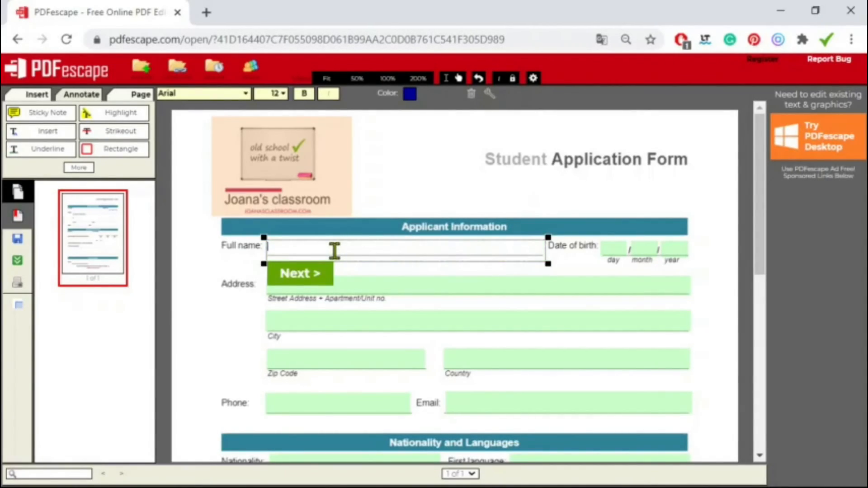
type("Joana")
left_click(311, 271)
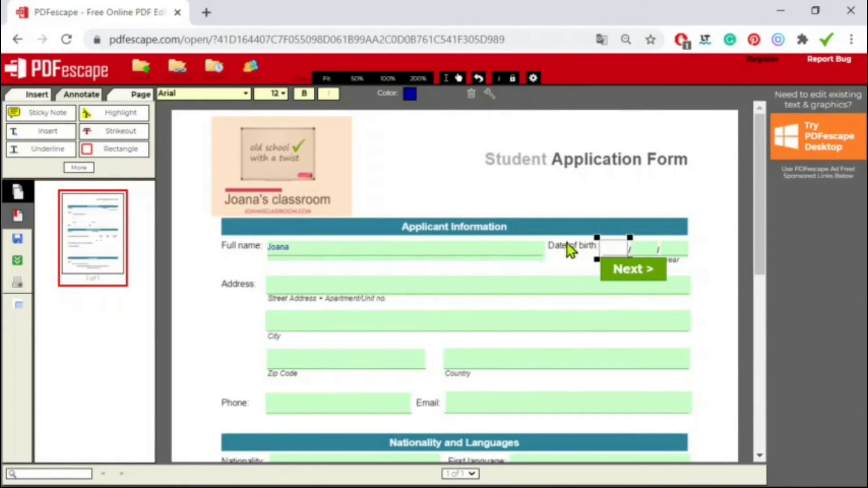
type("12")
left_click(626, 266)
type("12")
left_click(660, 267)
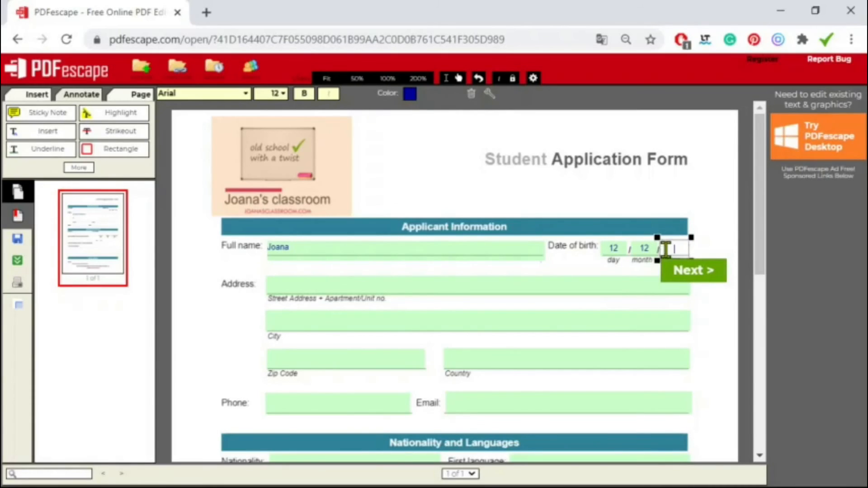
type("2020")
left_click(684, 267)
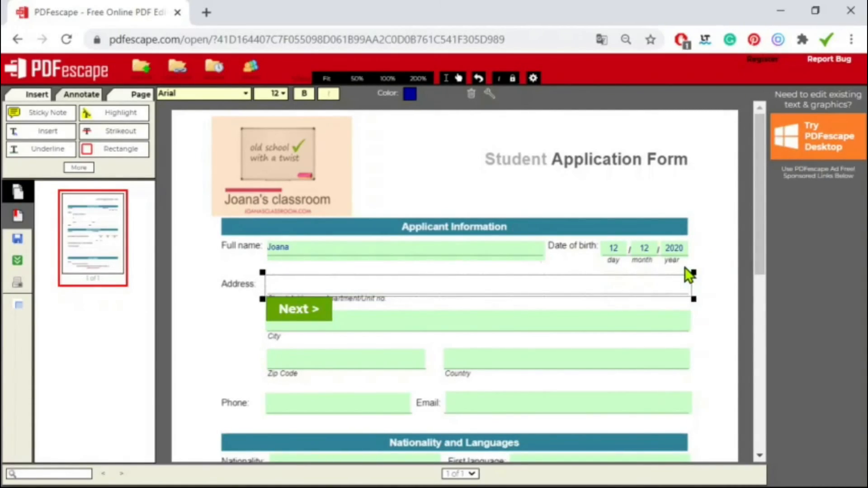
Clear the sample entries from the full name and the day, month and year of birth fields.
left_click(312, 247)
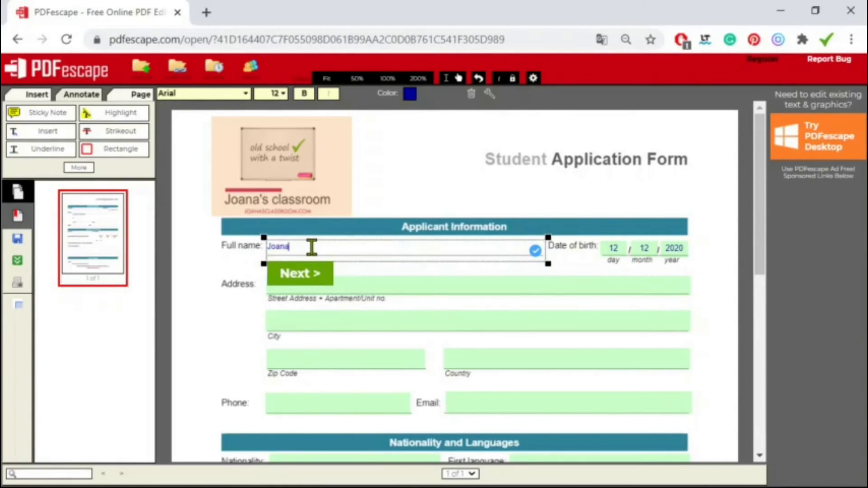
key("BackSpace")
key("BackSpace")
key("BackSpace")
key("BackSpace")
left_click(611, 248)
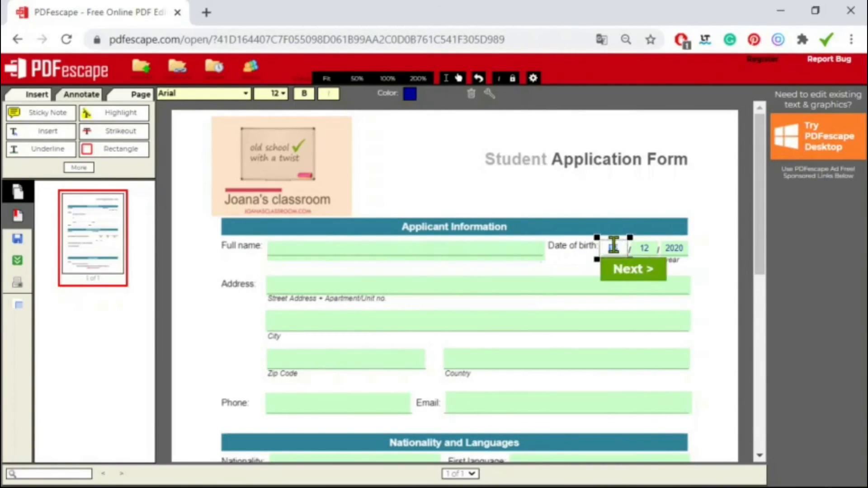
left_click(647, 247)
left_click(677, 247)
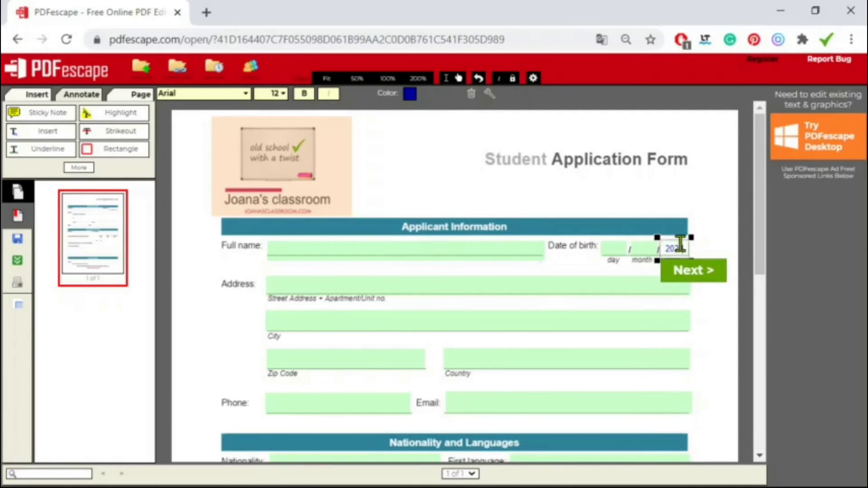
double_click(677, 247)
left_click(719, 252)
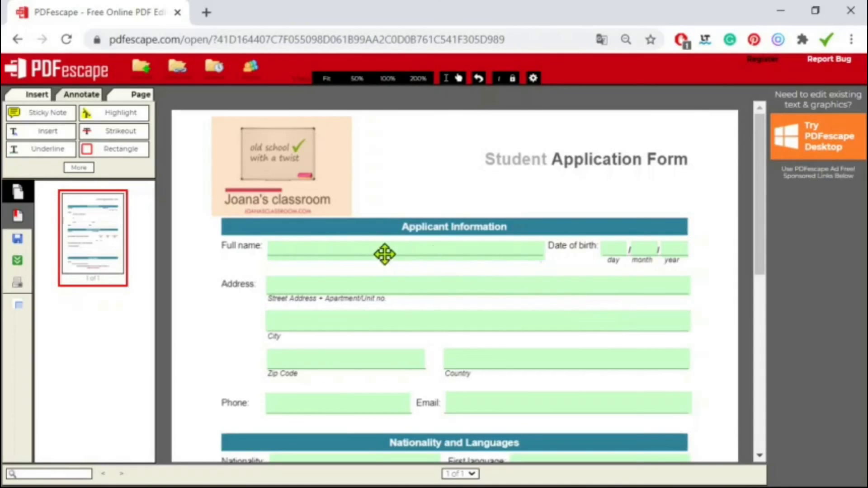
Save and download the finished form as a PDF and open the downloaded file in the desktop PDF reader.
left_click(17, 260)
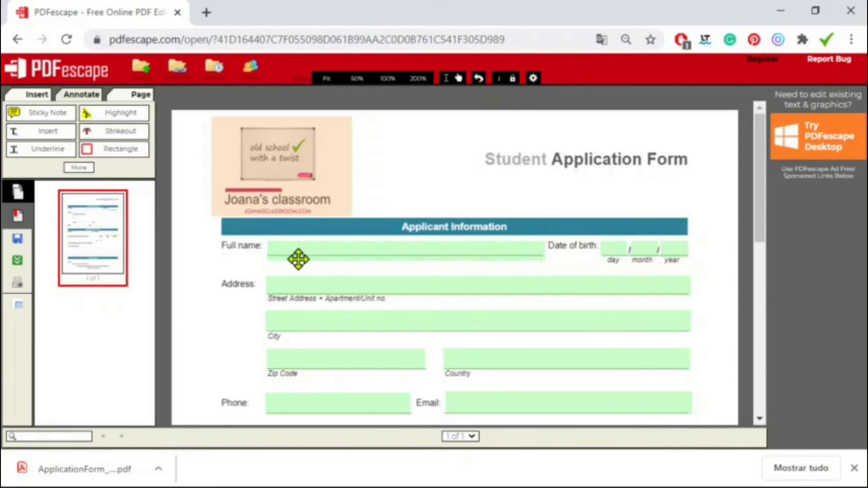
left_click(101, 470)
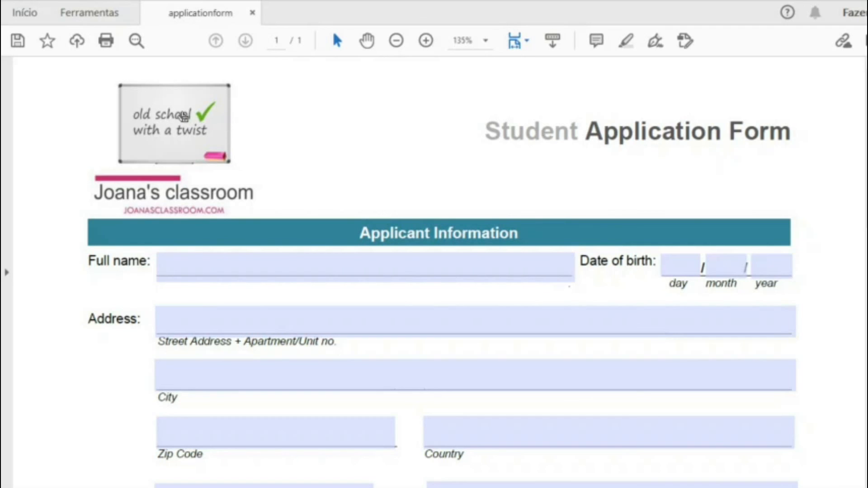
Fill in the applicant's full name and the day, month and year of birth in the downloaded form.
left_click(200, 267)
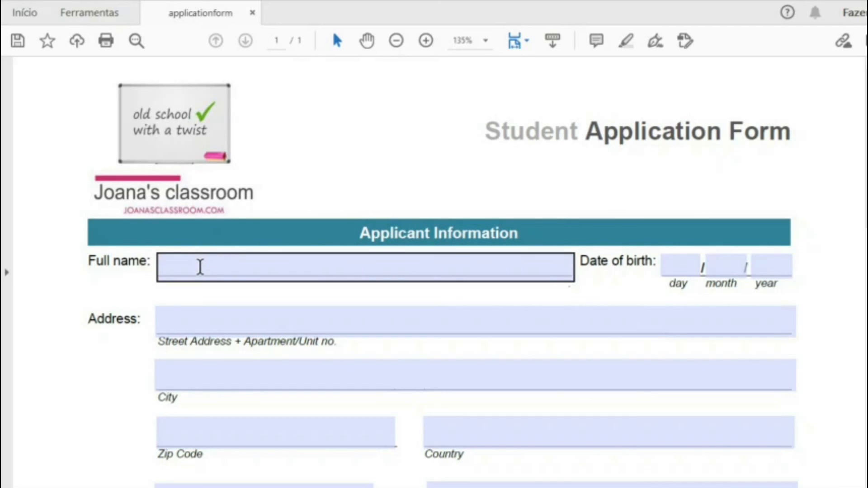
type("Joana Silva")
left_click(680, 267)
type("12")
left_click(737, 260)
type("12")
left_click(778, 265)
type("2020")
Fill in the street address, city, zip code and country fields with the placeholder "xxx".
left_click(296, 317)
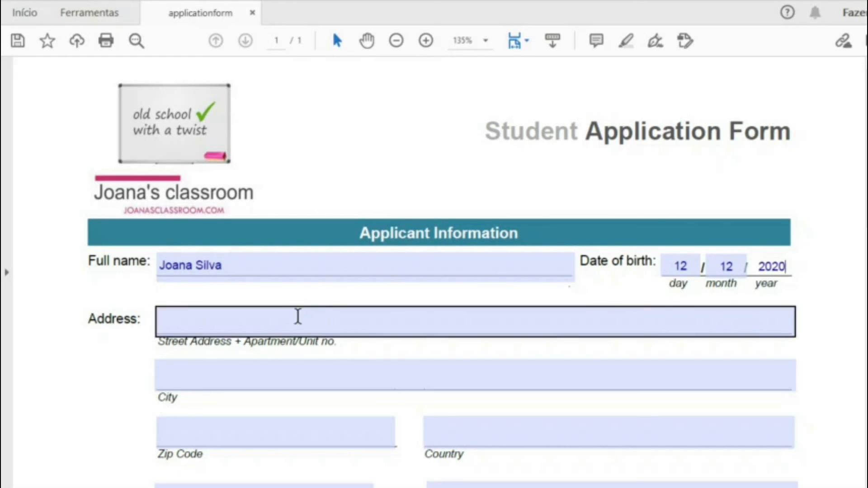
type("xxx")
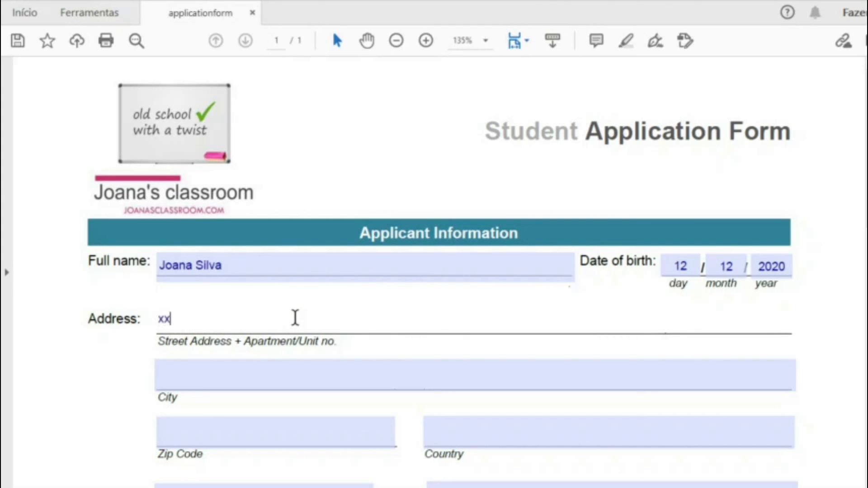
scroll(208, 365, "down", 1)
left_click(184, 321)
type("xxx")
left_click(204, 374)
type("xxx")
left_click(454, 391)
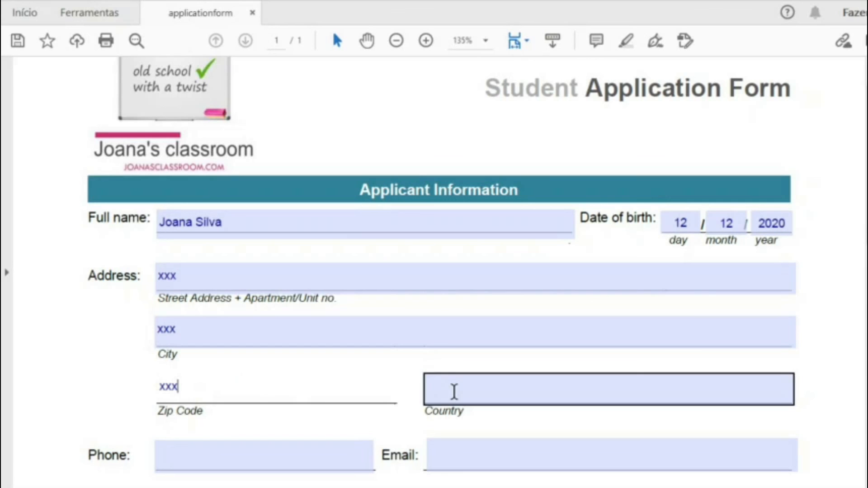
type("xxx")
Fill in the phone and email fields with the placeholder "xx".
scroll(310, 362, "down", 1)
left_click(275, 386)
type("xx")
left_click(455, 386)
type("xx")
Enter the placeholder "xxx" for nationality and "xx" for first language.
scroll(454, 377, "down", 1)
scroll(454, 378, "down", 1)
left_click(362, 352)
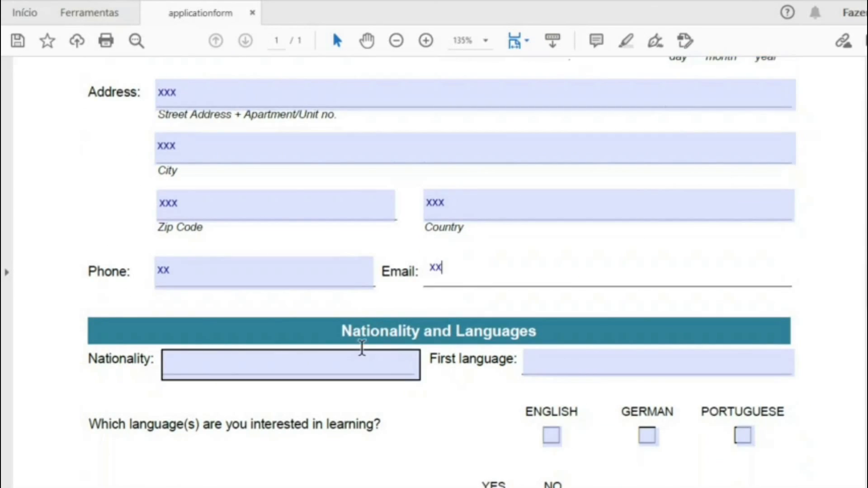
type("xxx")
left_click(535, 363)
type("xx")
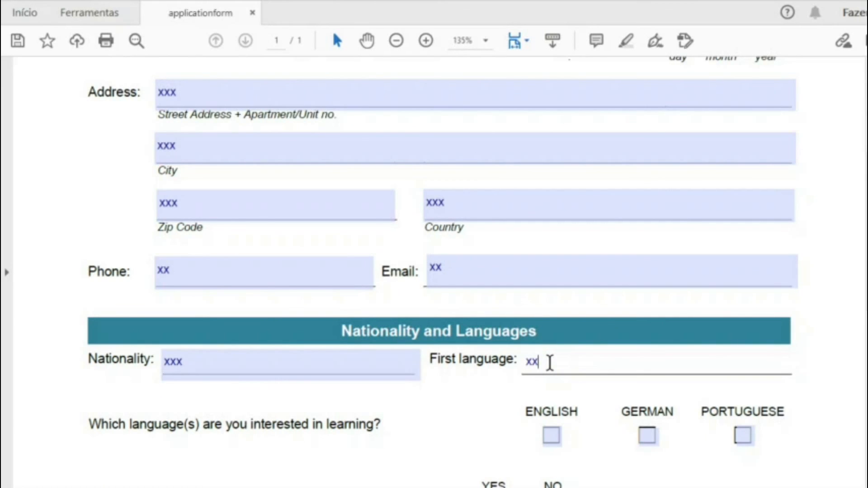
Test the English, German and Portuguese check boxes by ticking each one and clearing them all again.
scroll(552, 364, "down", 1)
left_click(558, 378)
left_click(559, 378)
left_click(656, 380)
left_click(655, 374)
left_click(747, 372)
left_click(747, 372)
left_click(551, 373)
left_click(646, 372)
left_click(742, 373)
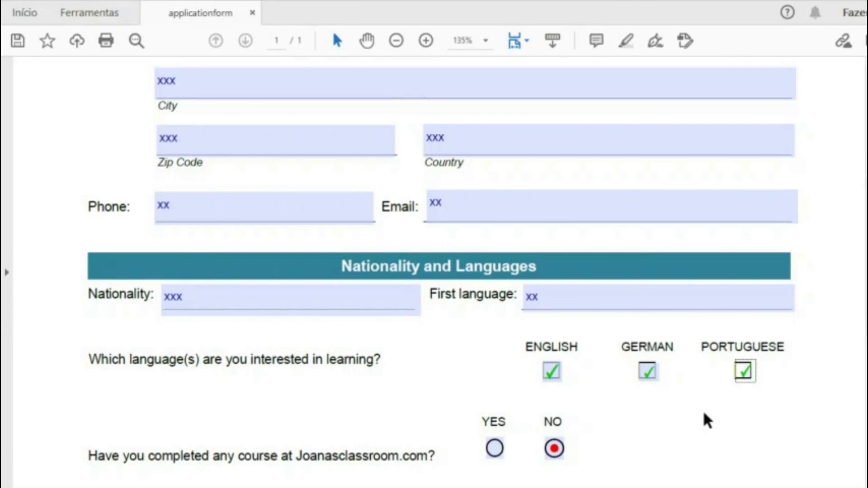
left_click(743, 372)
left_click(654, 374)
left_click(565, 372)
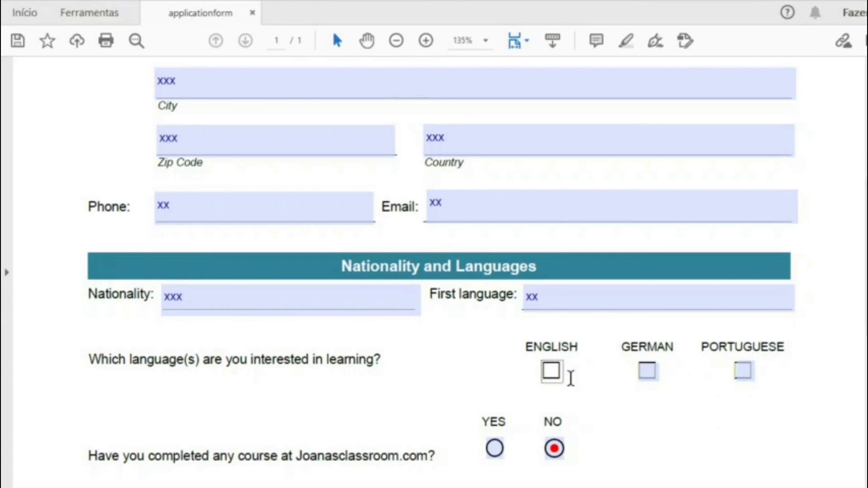
Test the completed-course radio buttons by alternating between Yes and No, finishing on No.
scroll(583, 388, "down", 1)
left_click(494, 393)
left_click(555, 395)
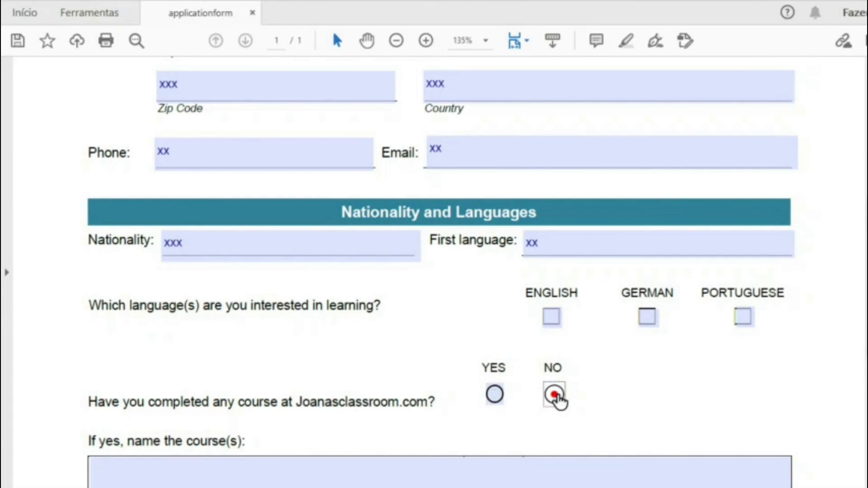
left_click(495, 396)
left_click(555, 396)
left_click(496, 396)
left_click(555, 396)
Enter the sample text "afsvfzvsz" in the box for naming completed courses.
scroll(614, 388, "down", 1)
scroll(614, 388, "down", 1)
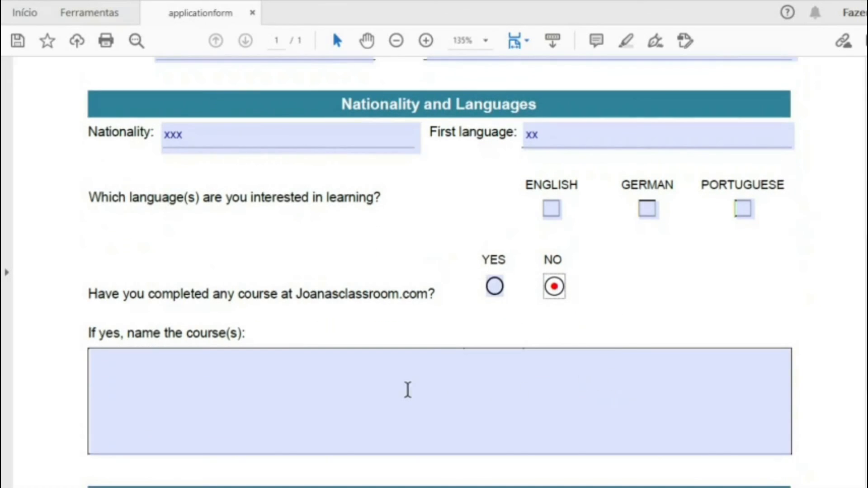
left_click(400, 389)
type("afsvfzvsz")
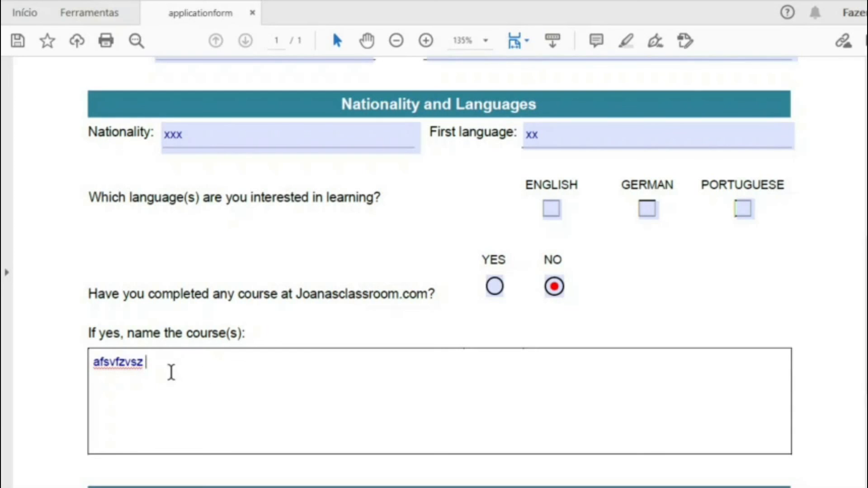
Fill the completed-courses box with repeated copies of "afsvfzvsz" past its visible height to test how it handles overflowing text.
left_click_drag(171, 372, 69, 357)
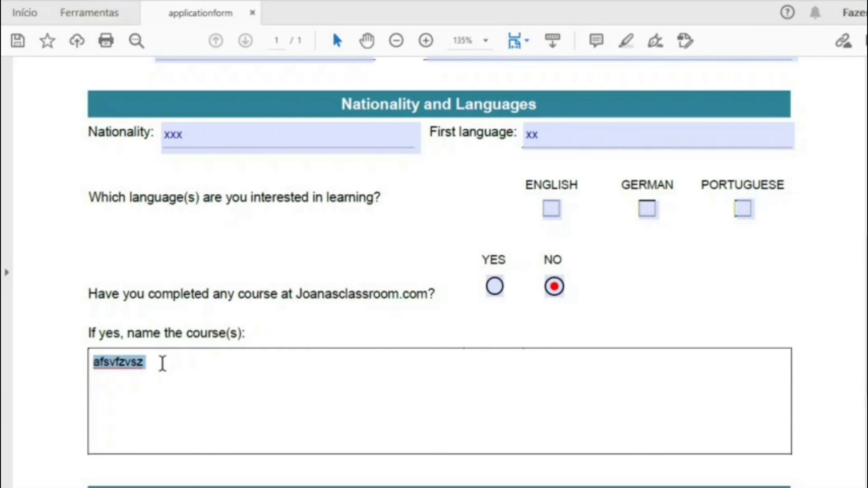
left_click(163, 363)
key("ctrl+v")
key("ctrl+v")
key("ctrl+v")
key("ctrl+v")
key("ctrl+v")
key("ctrl+v")
key("ctrl+v")
key("ctrl+v")
key("ctrl+v")
key("ctrl+v")
key("ctrl+v")
key("ctrl+v")
key("ctrl+v")
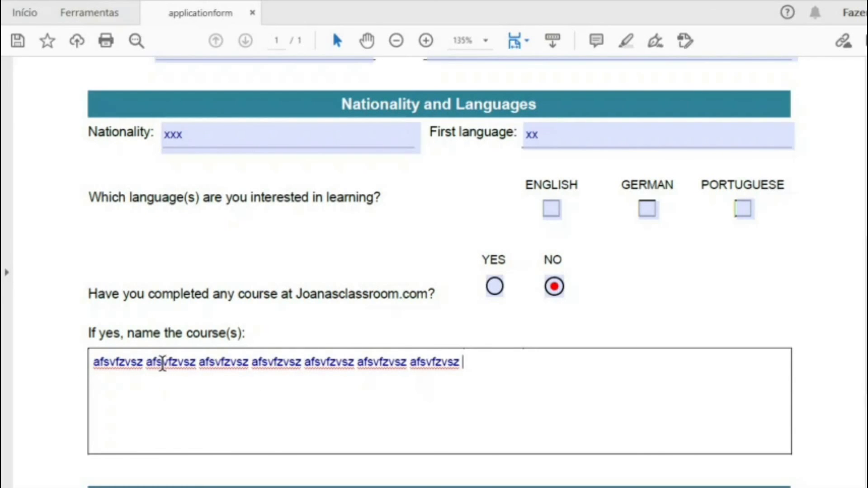
key("ctrl+v")
key("ctrl+v")
key("ctrl+v")
key("ctrl+v")
key("ctrl+v")
key("ctrl+v")
key("ctrl+v")
key("ctrl+v")
key("ctrl+v")
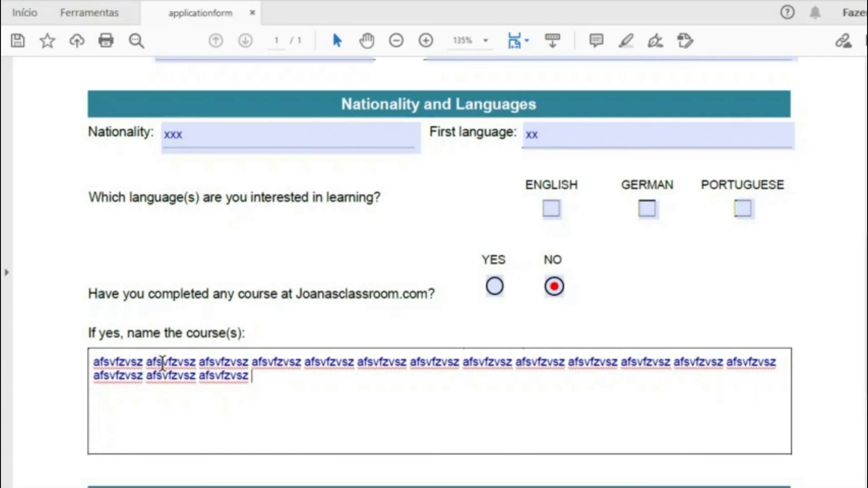
key("ctrl+v")
key("ctrl+v")
key("ctrl+v")
key("ctrl+v")
key("ctrl+v")
key("ctrl+v")
key("ctrl+v")
key("ctrl+v")
key("ctrl+v")
key("ctrl+v")
key("ctrl+v")
key("ctrl+v")
key("ctrl+v")
key("ctrl+v")
key("ctrl+v")
key("ctrl+v")
key("ctrl+v")
key("ctrl+v")
key("ctrl+v")
key("ctrl+v")
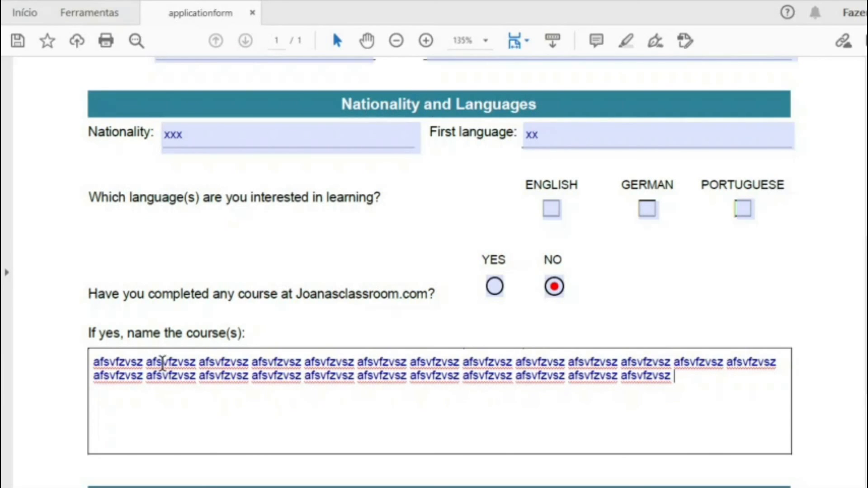
key("ctrl+v")
key("ctrl+v")
key("ctrl+v")
key("ctrl+v")
key("ctrl+v")
key("ctrl+v")
key("ctrl+v")
key("ctrl+v")
key("ctrl+v")
key("ctrl+v")
key("ctrl+v")
key("ctrl+v")
key("ctrl+v")
key("ctrl+v")
key("ctrl+v")
key("ctrl+v")
key("ctrl+v")
key("ctrl+v")
key("ctrl+v")
key("ctrl+v")
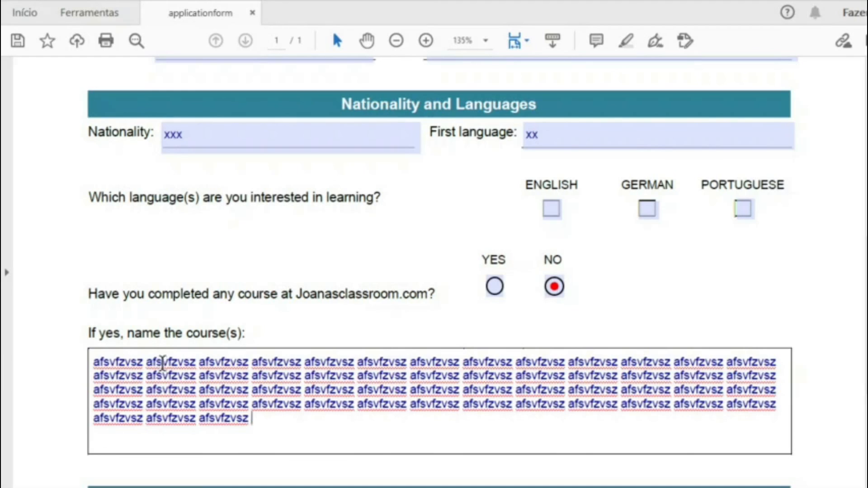
key("ctrl+v")
key("ctrl+v")
key("ctrl+v")
key("ctrl+v")
key("ctrl+v")
key("ctrl+v")
key("ctrl+v")
key("ctrl+v")
key("ctrl+v")
key("ctrl+v")
key("ctrl+v")
key("ctrl+v")
key("ctrl+v")
key("ctrl+v")
key("ctrl+v")
key("ctrl+v")
key("ctrl+v")
key("ctrl+v")
key("ctrl+v")
key("ctrl+v")
key("ctrl+v")
key("ctrl+v")
key("ctrl+v")
key("ctrl+v")
key("ctrl+v")
key("ctrl+v")
key("ctrl+v")
key("ctrl+v")
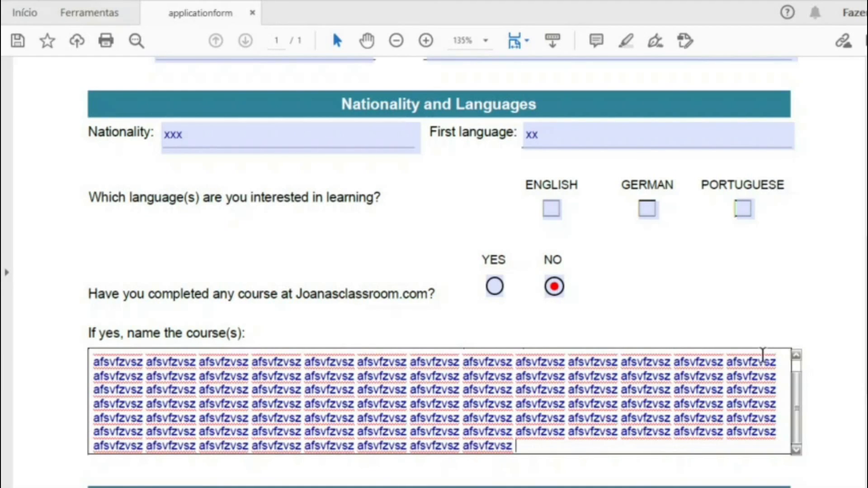
left_click(796, 450)
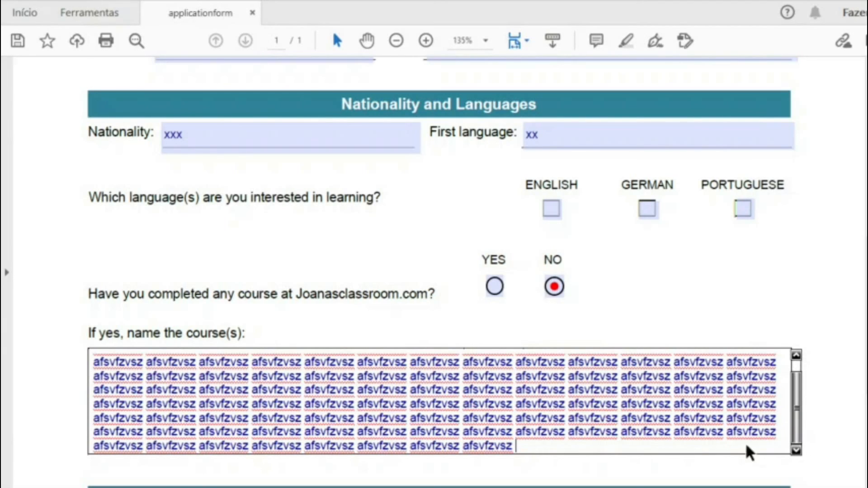
Clear all the sample text from the box for naming completed courses.
left_click_drag(545, 452, 22, 321)
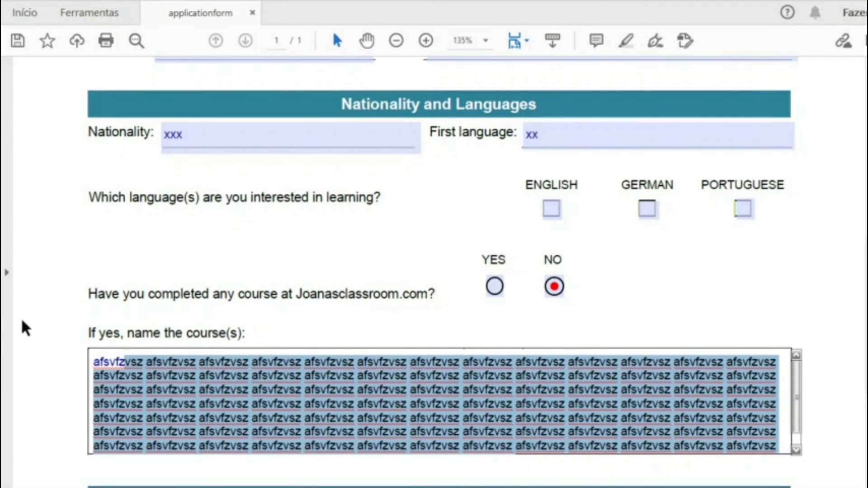
key("BackSpace")
key("BackSpace")
key("BackSpace")
key("BackSpace")
key("BackSpace")
key("BackSpace")
key("BackSpace")
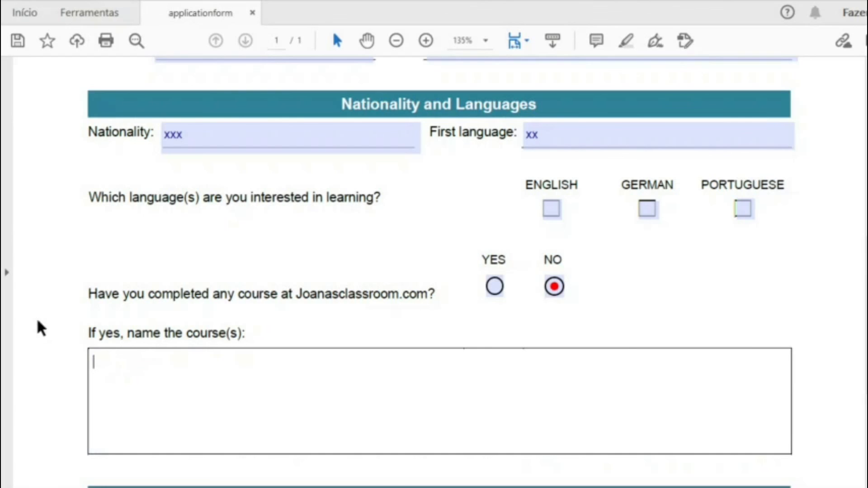
Check the choices offered for Course in the Course Selection section without picking one.
scroll(233, 320, "down", 5)
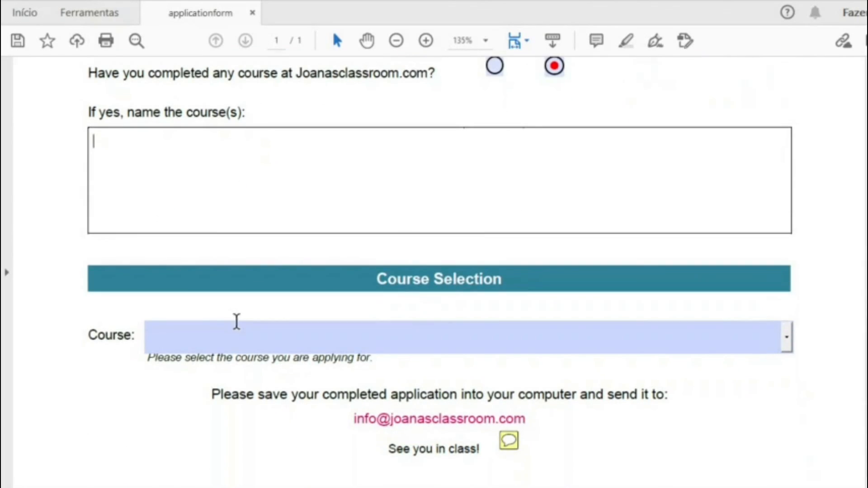
left_click(790, 346)
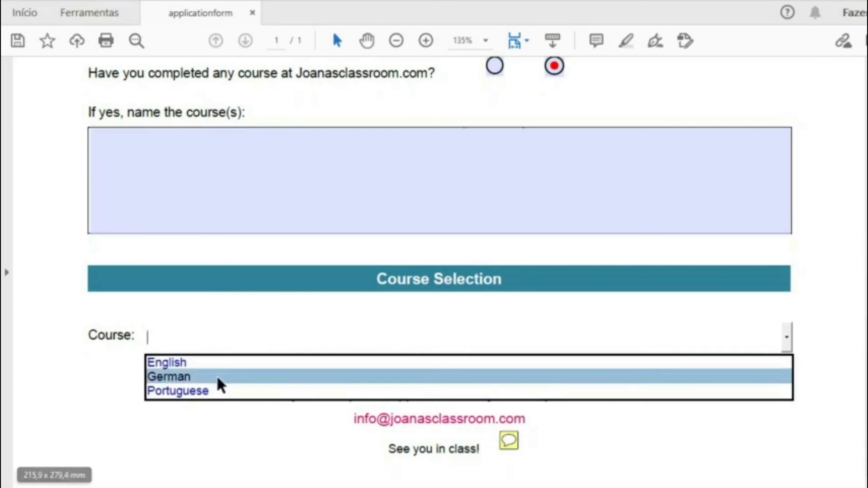
left_click(796, 437)
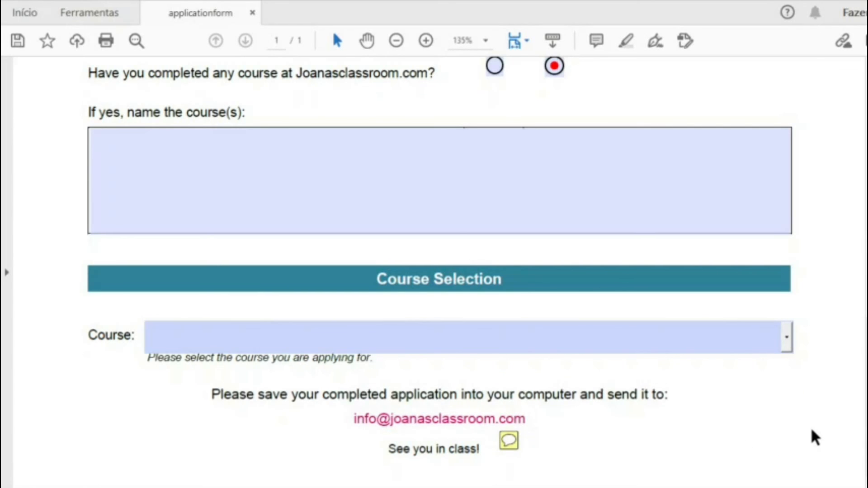
Open the comment note beside "See you in class!" to read its text, then close it.
left_click(508, 441)
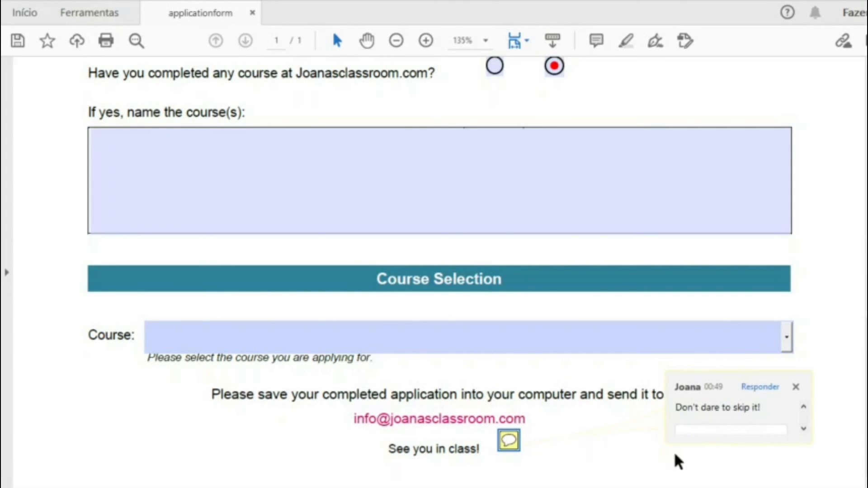
left_click(632, 456)
scroll(637, 447, "up", 10)
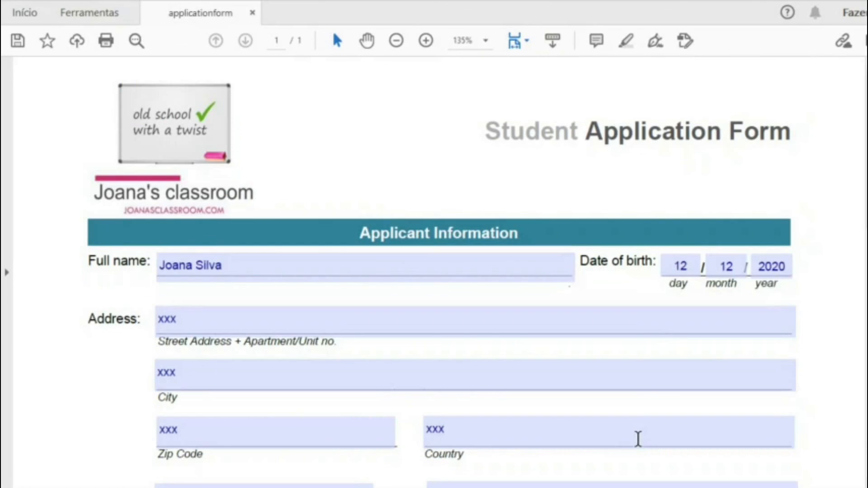